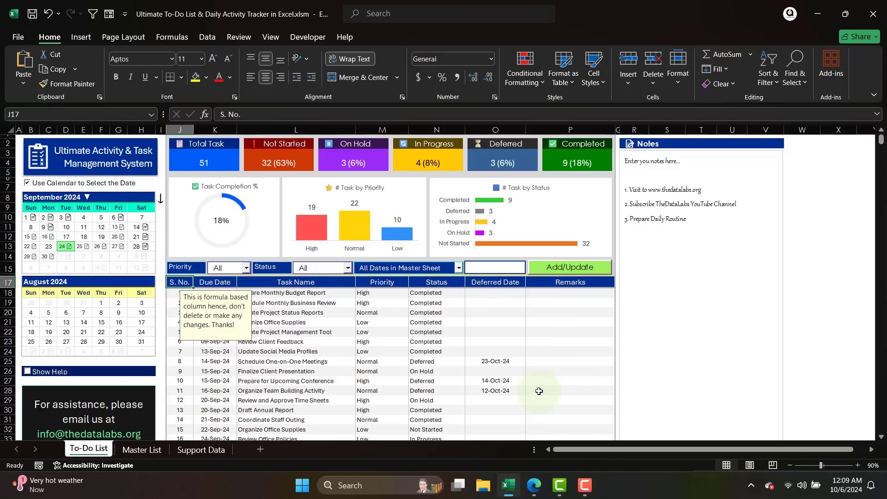
Open the Master List sheet and read the input notes on the column headers from S.No. to Key (For Internal Use only).
click(136, 449)
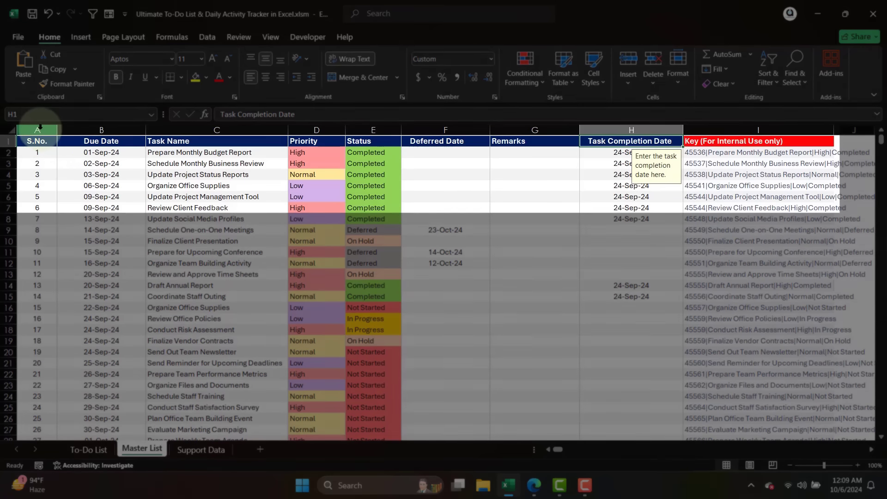
click(41, 127)
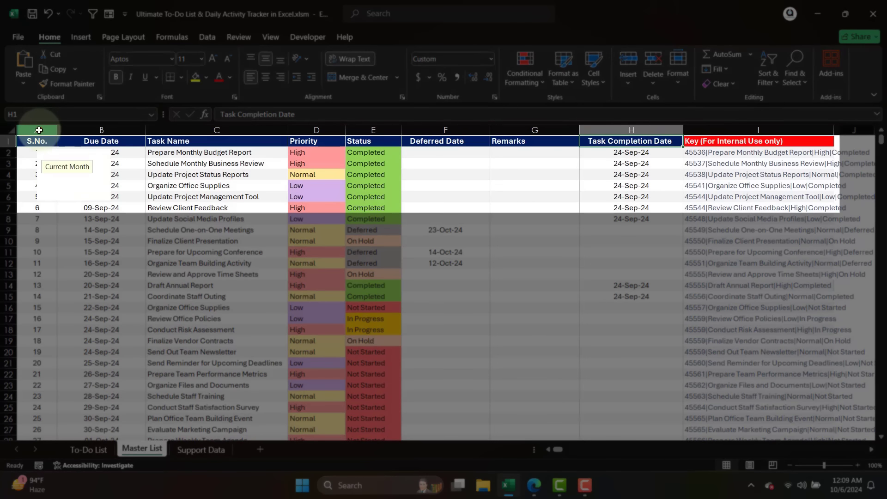
click(134, 191)
click(112, 143)
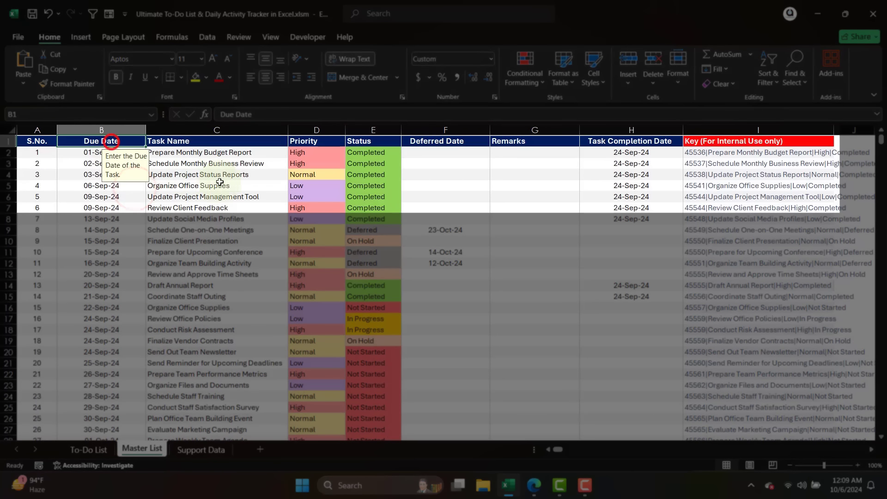
click(224, 141)
click(327, 141)
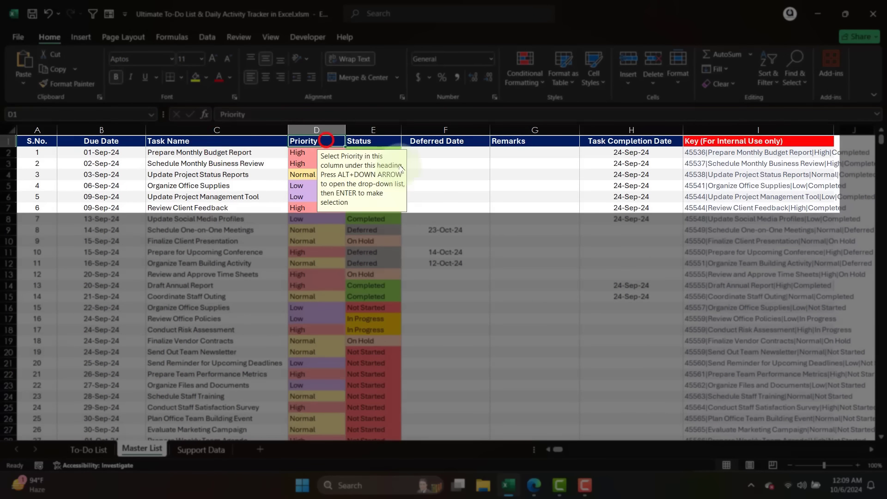
click(387, 141)
click(467, 144)
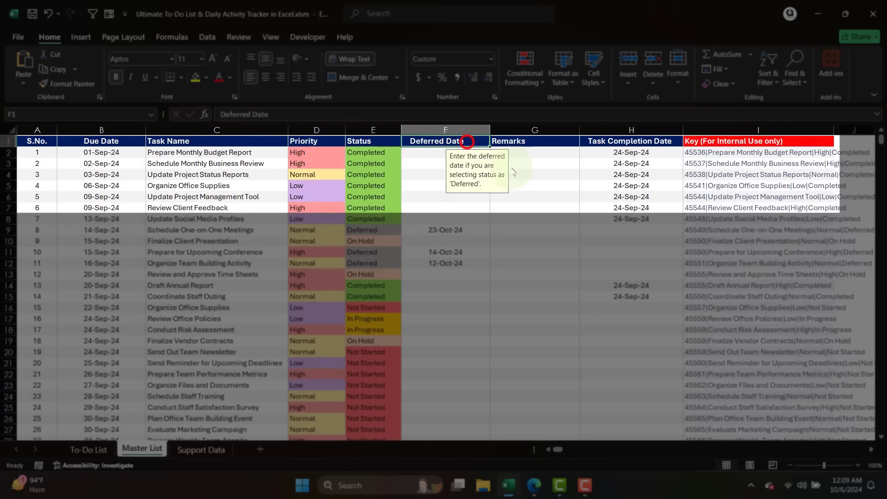
click(544, 142)
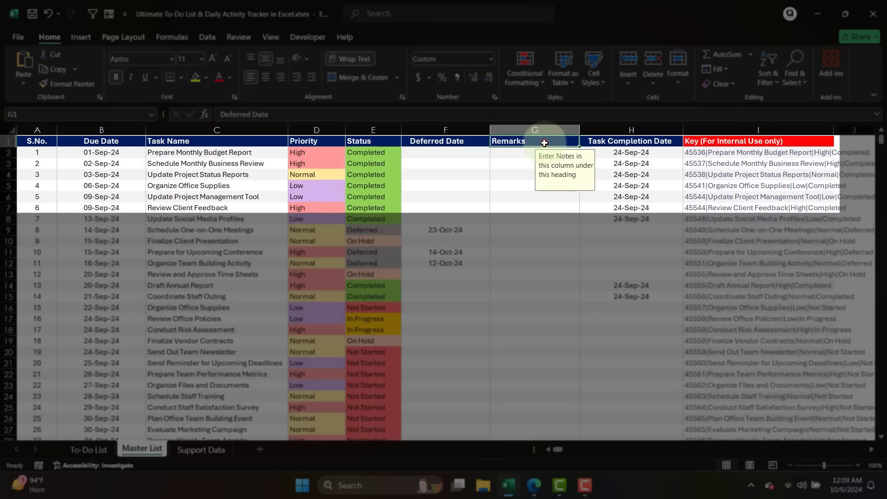
click(670, 141)
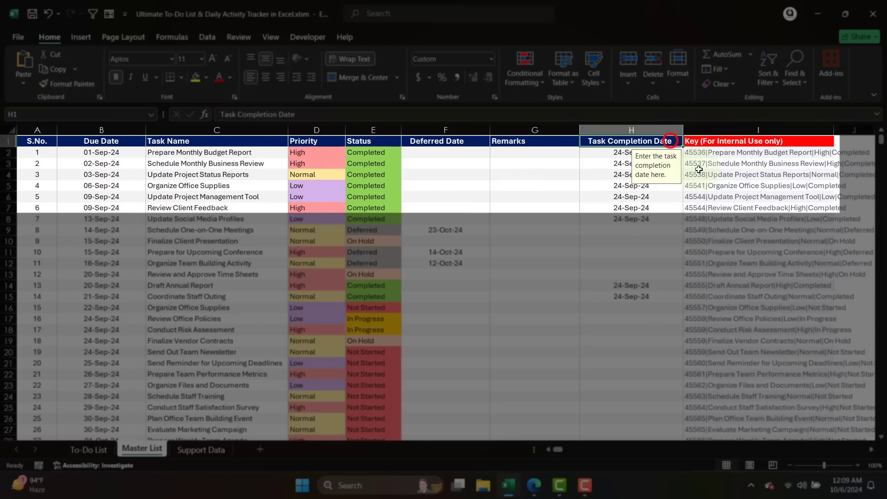
click(745, 141)
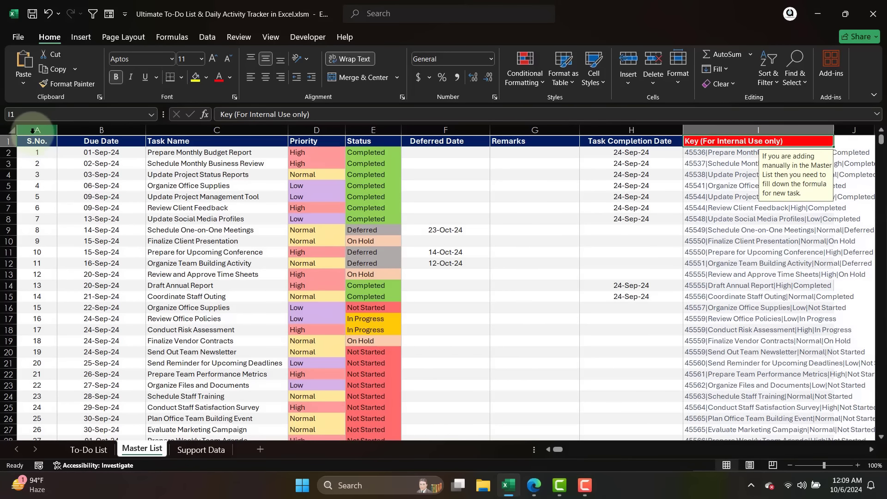
Examine the S.No., Due Date and Key (For Internal Use only) columns of the Master List, comparing with the To-Do List sheet.
click(37, 131)
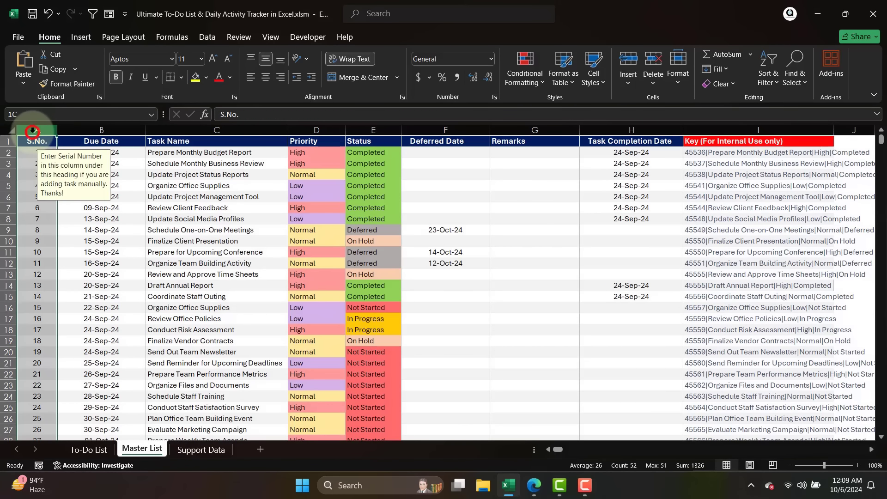
click(722, 131)
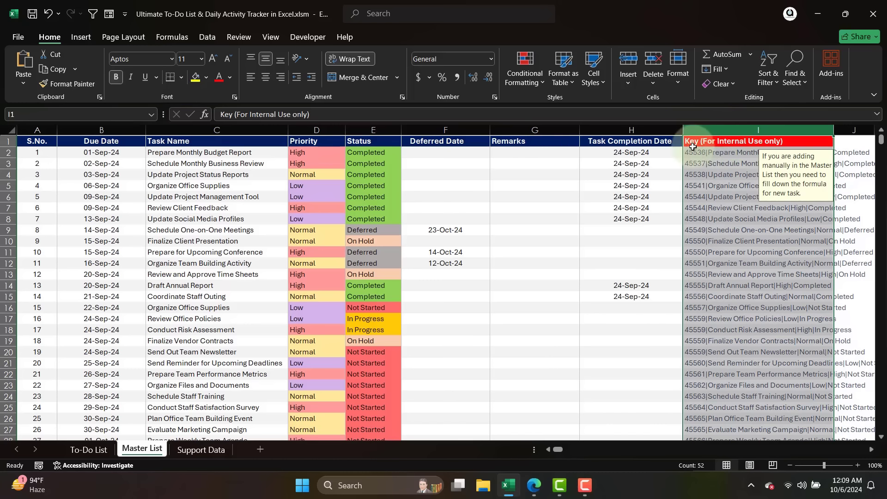
mouse_move(111, 128)
mouse_down()
mouse_move(601, 125)
mouse_move(107, 129)
mouse_up()
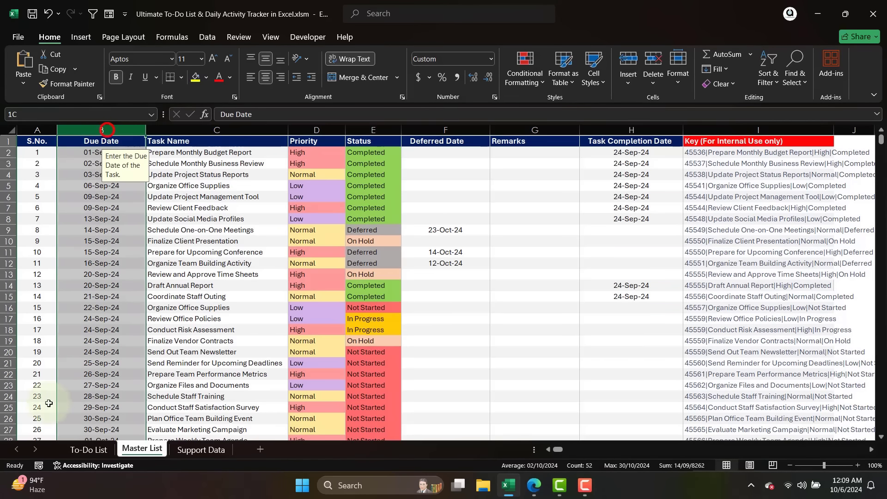
click(88, 450)
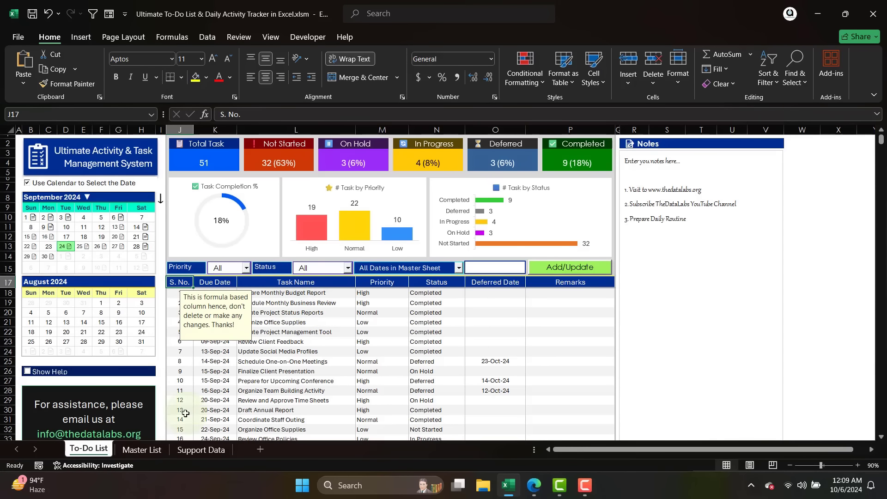
click(142, 451)
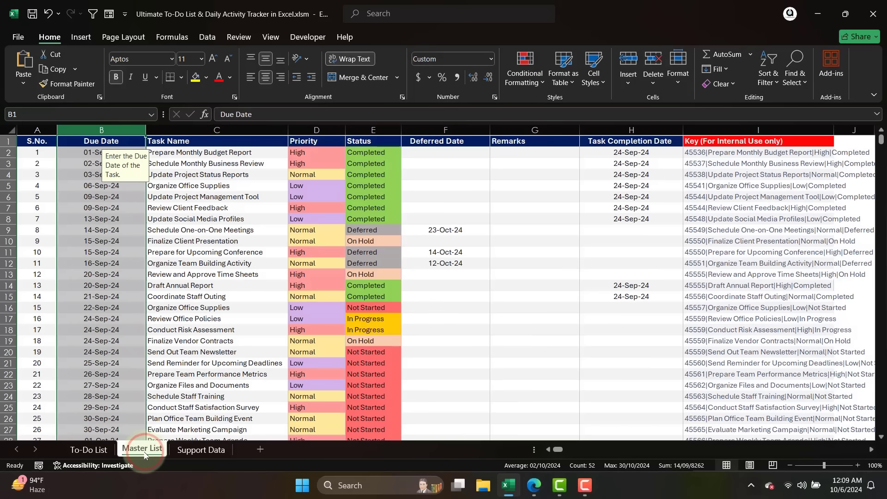
click(256, 251)
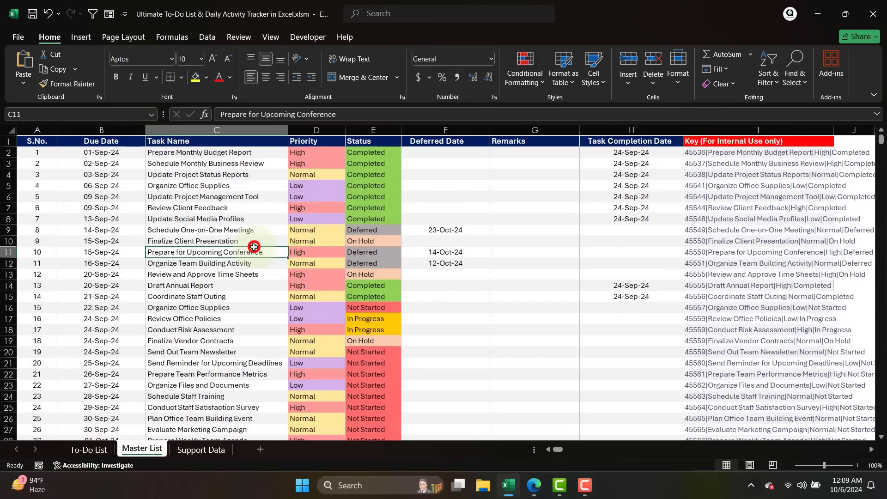
click(732, 130)
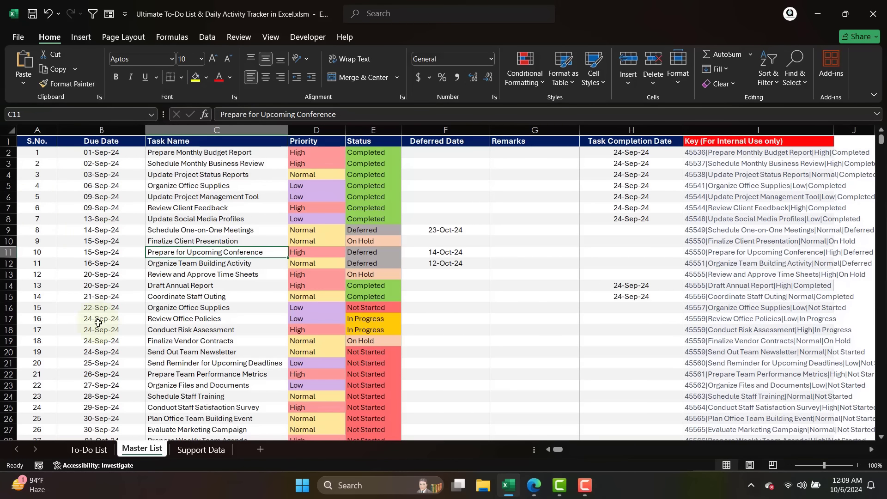
click(712, 130)
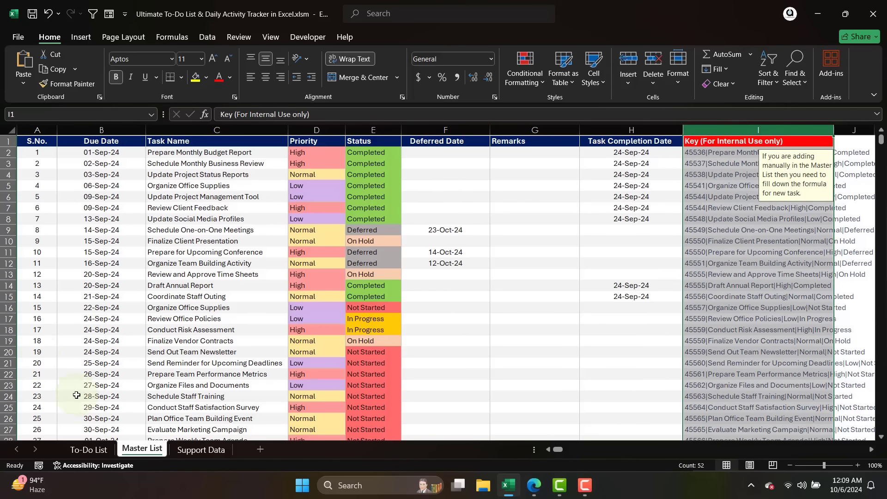
Examine the To-Do List sheet's summary cards, charts, filter row and task table after comparing it with the Master List.
click(75, 453)
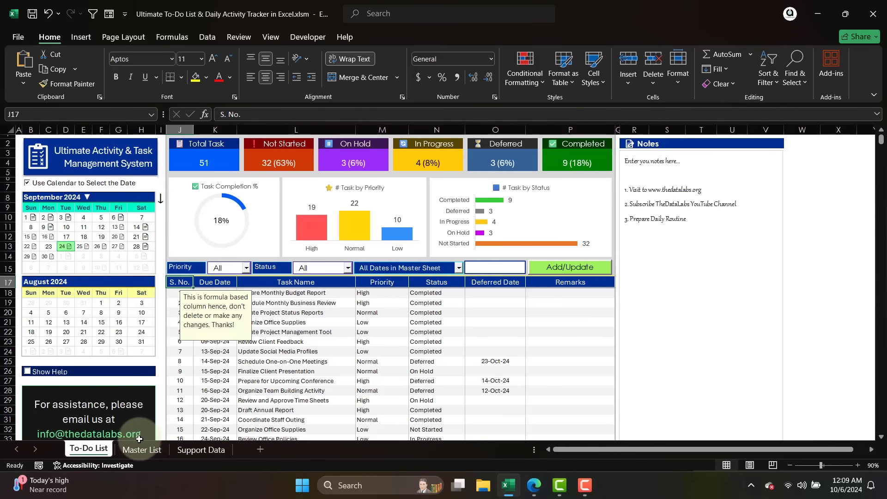
click(140, 448)
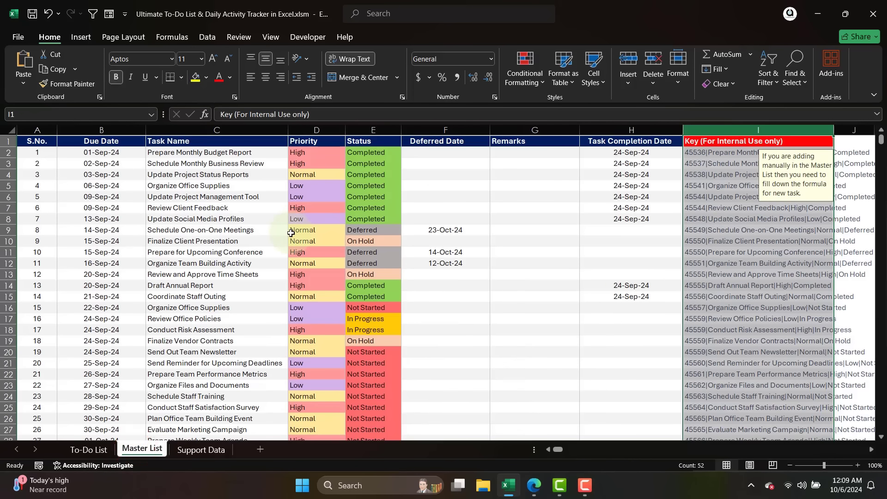
click(97, 454)
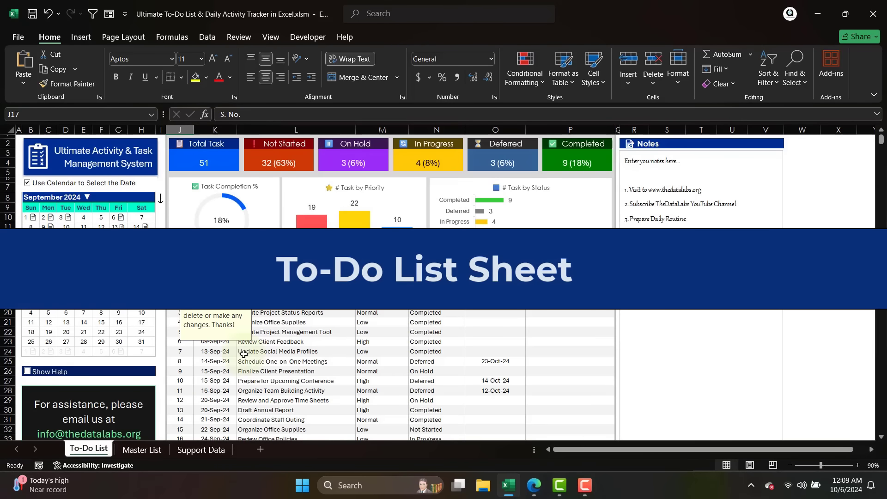
click(289, 283)
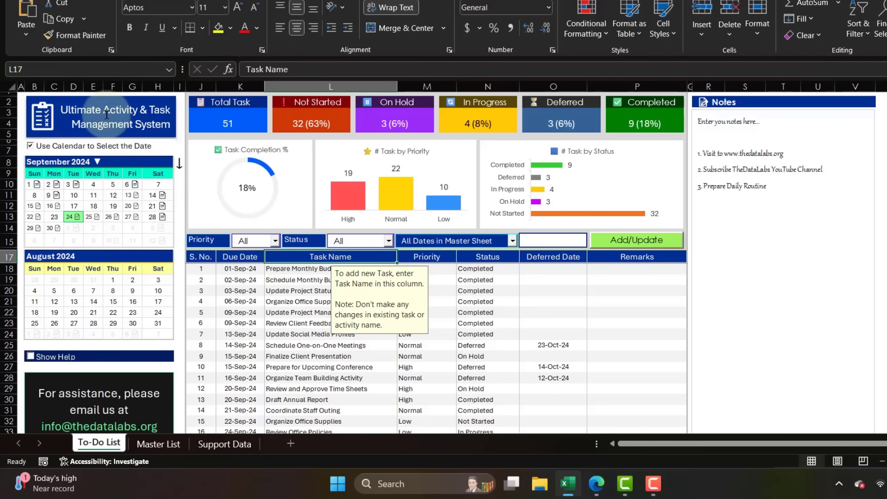
click(440, 82)
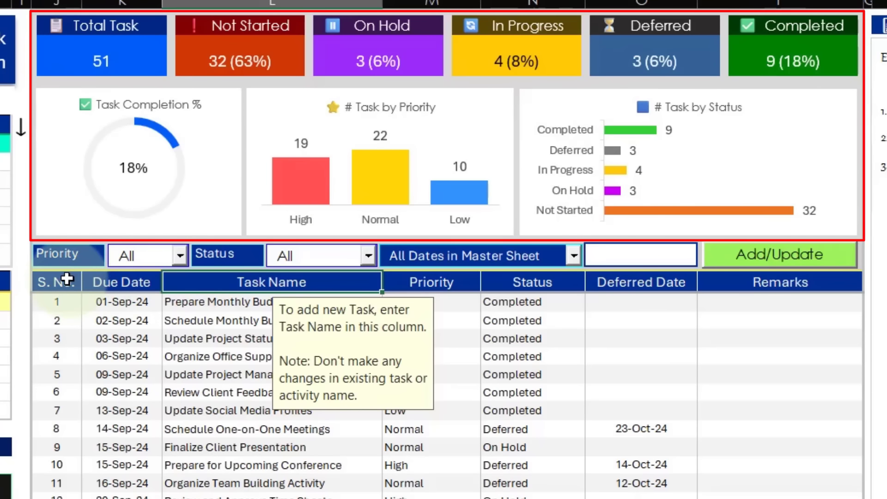
drag(67, 280, 726, 492)
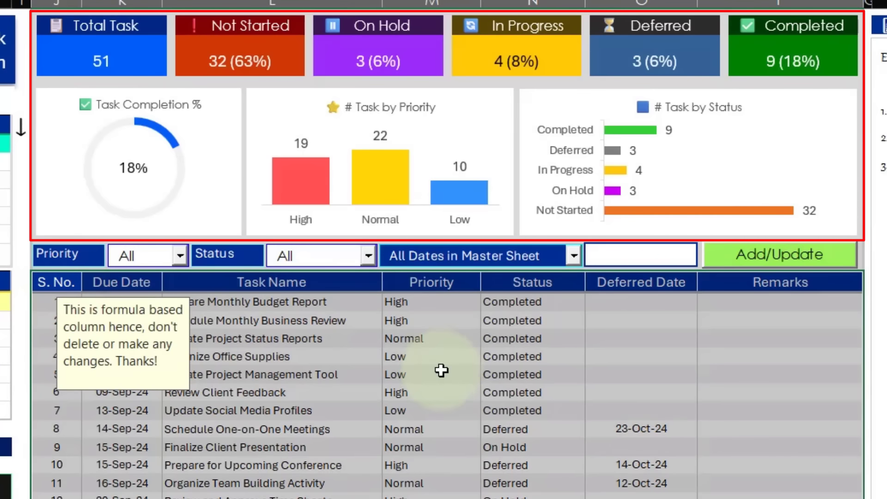
click(430, 334)
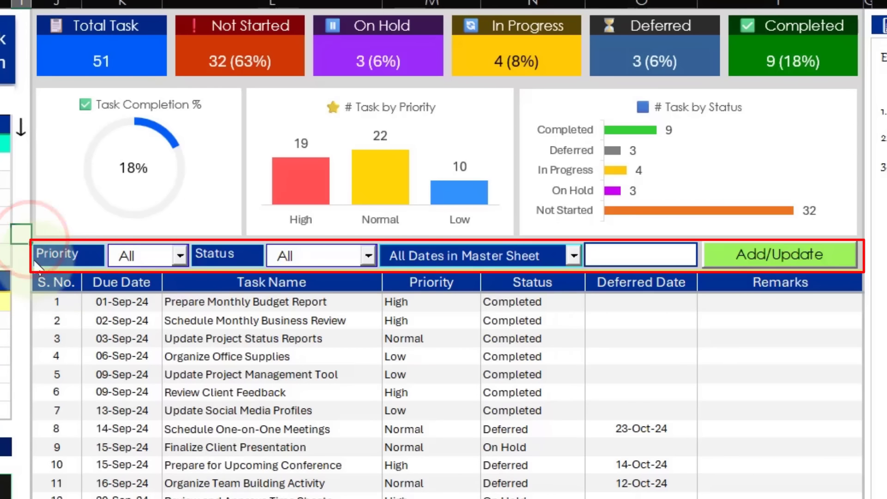
click(21, 234)
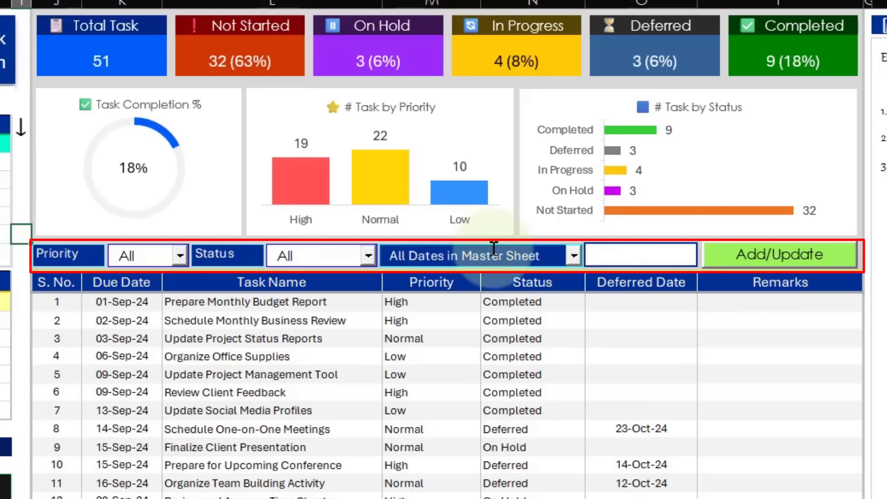
Review the Priority filter's options, keep All, and examine the Priority values of the first eleven tasks.
click(180, 255)
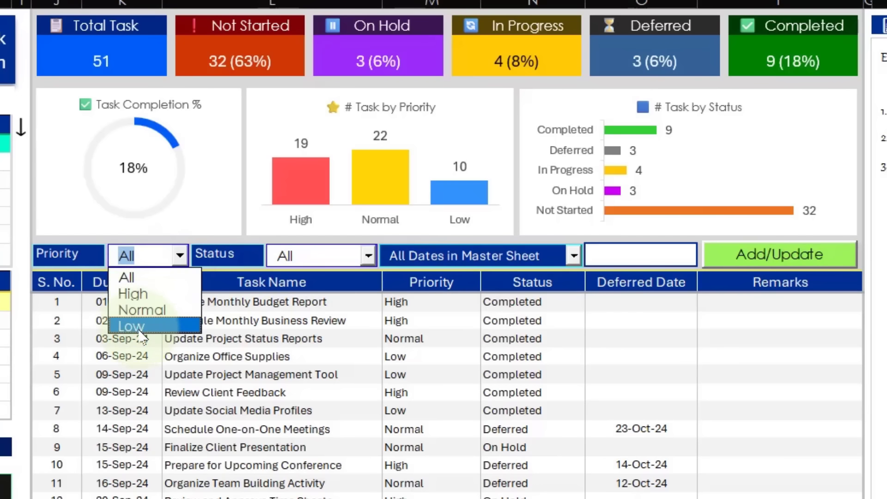
click(128, 277)
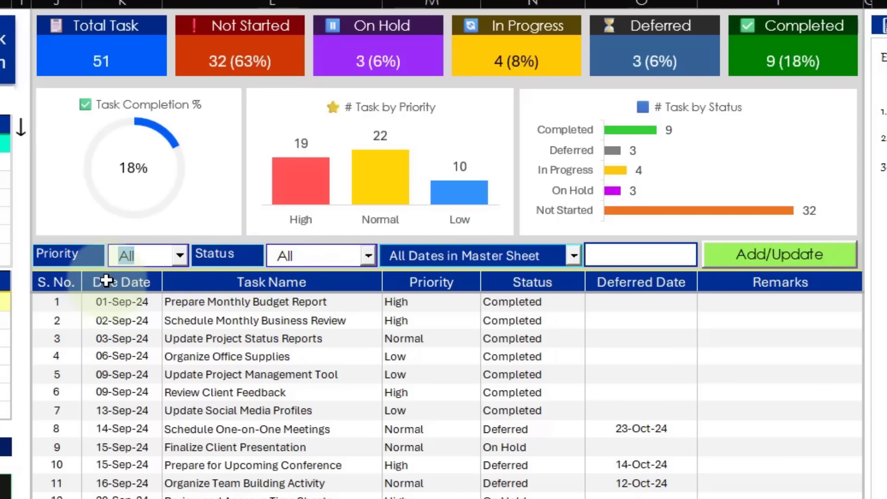
click(123, 302)
drag(427, 306, 424, 339)
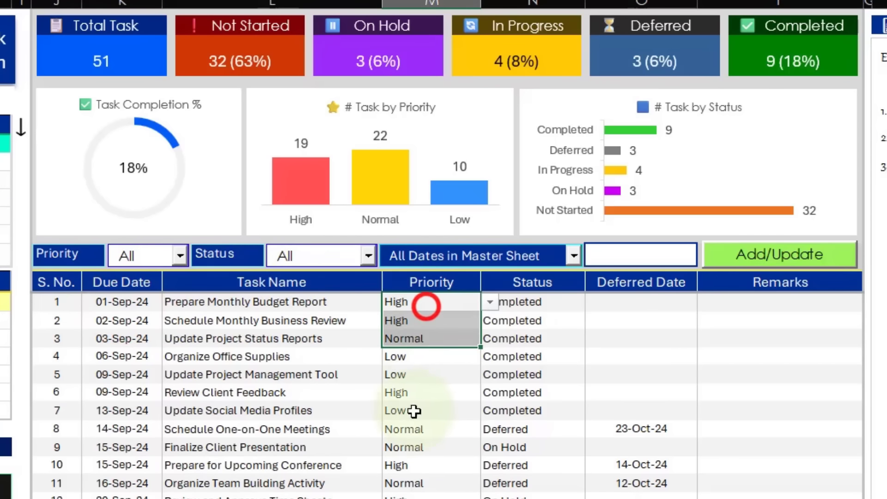
drag(414, 411, 416, 484)
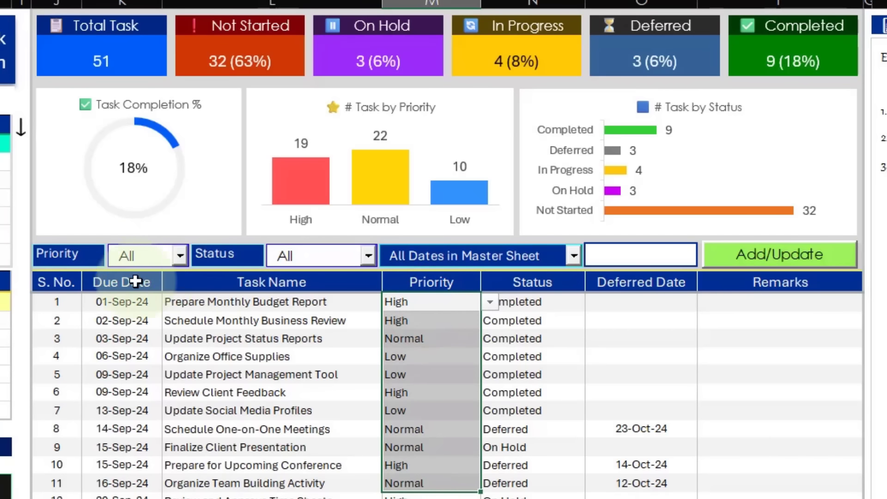
Filter the task list to High priority, accepting the priority change and closing the refresh notice.
click(176, 256)
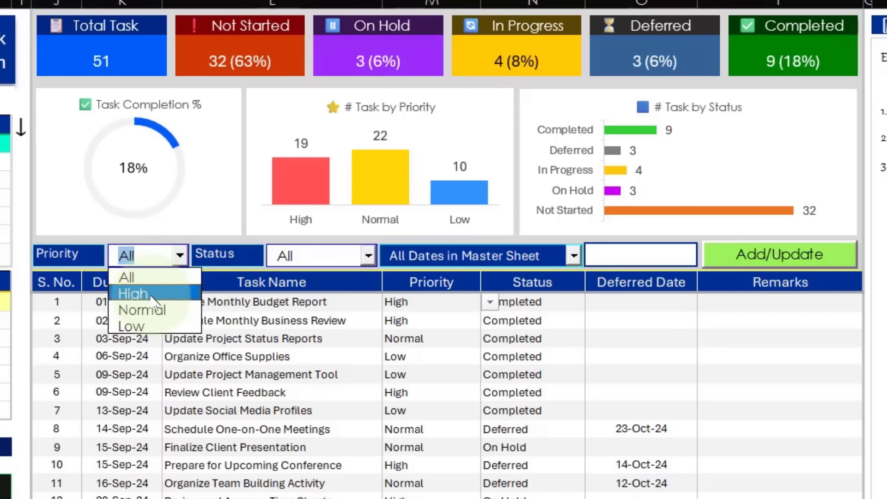
click(148, 294)
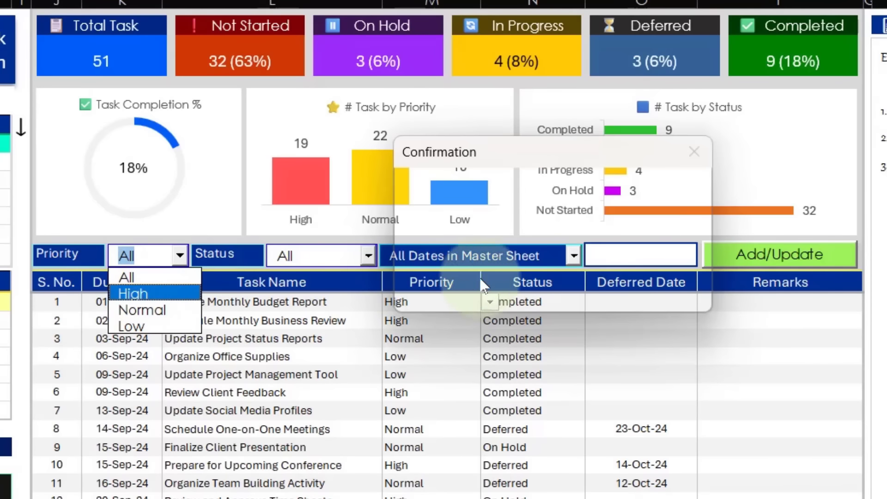
click(538, 283)
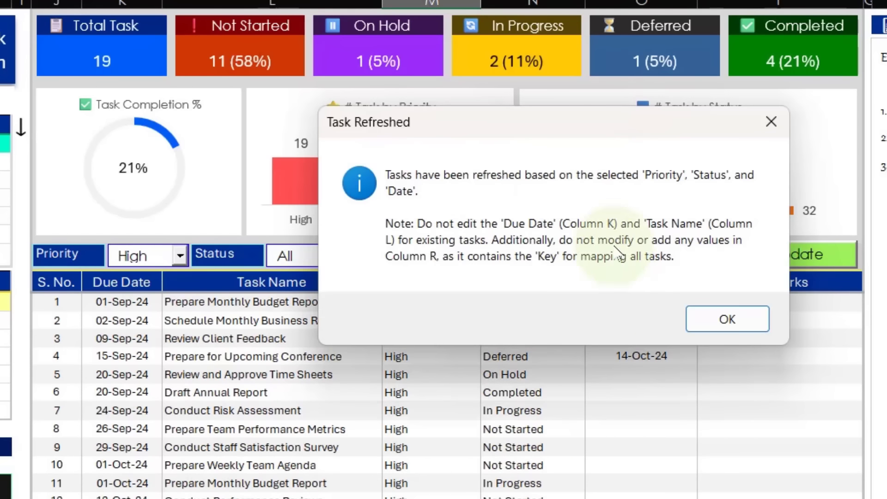
click(698, 318)
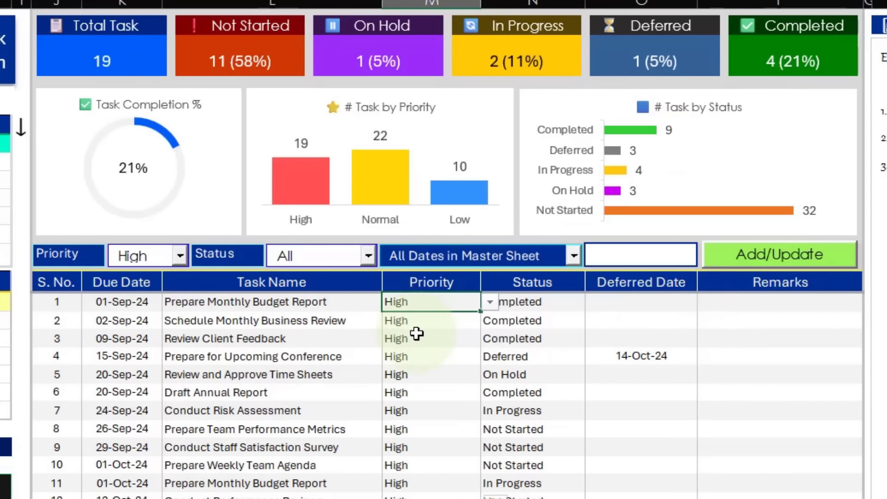
Reset the Priority filter to All, accepting the change and closing the refresh notice.
click(180, 255)
click(126, 278)
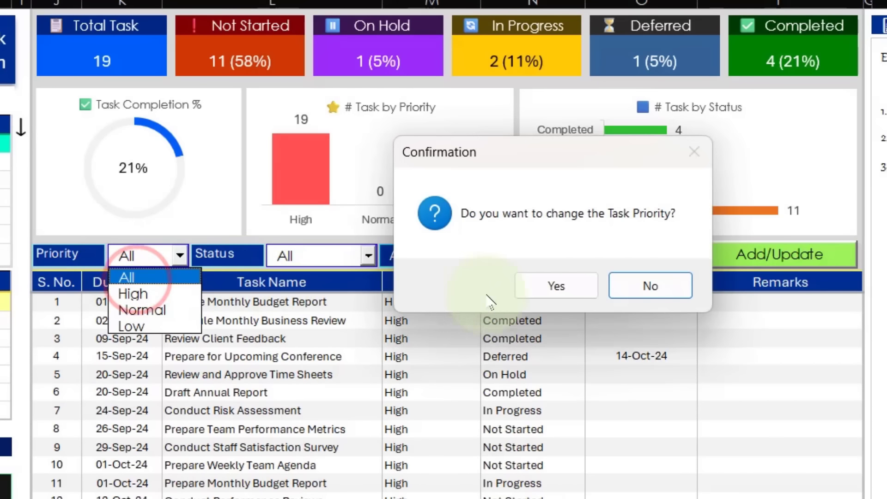
click(531, 286)
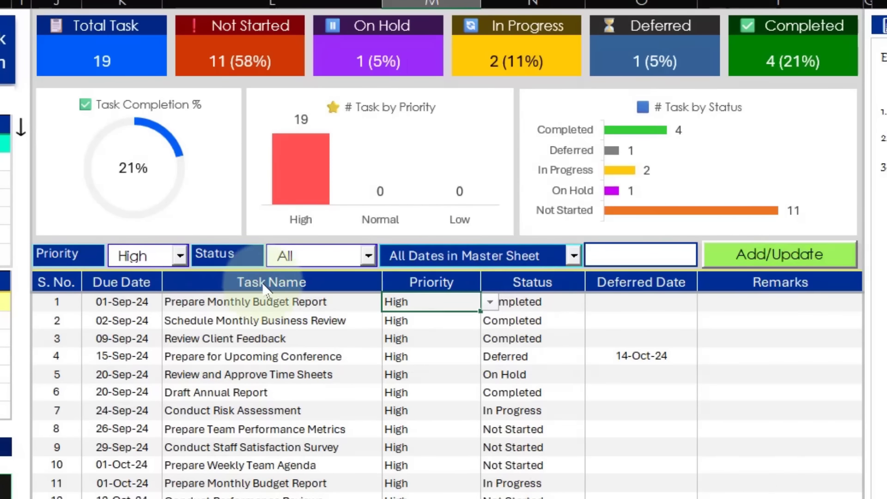
click(707, 318)
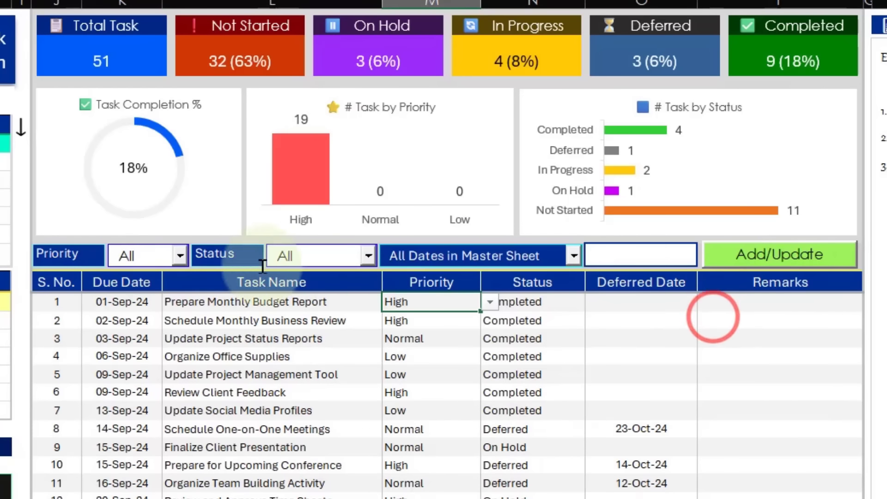
Review the Status filter's options and keep All.
click(368, 257)
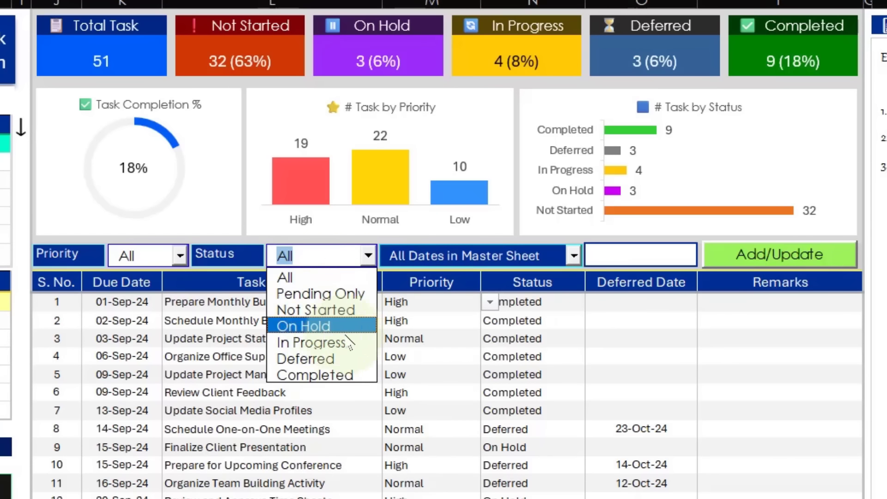
click(467, 333)
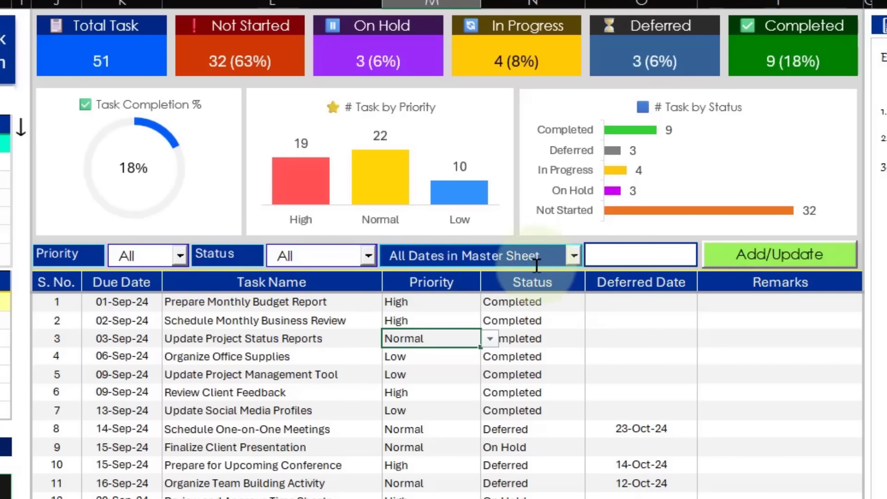
Filter the tasks by the date 25-Sep-24, accepting the date change, closing the refresh notice and checking the listed due date.
click(634, 259)
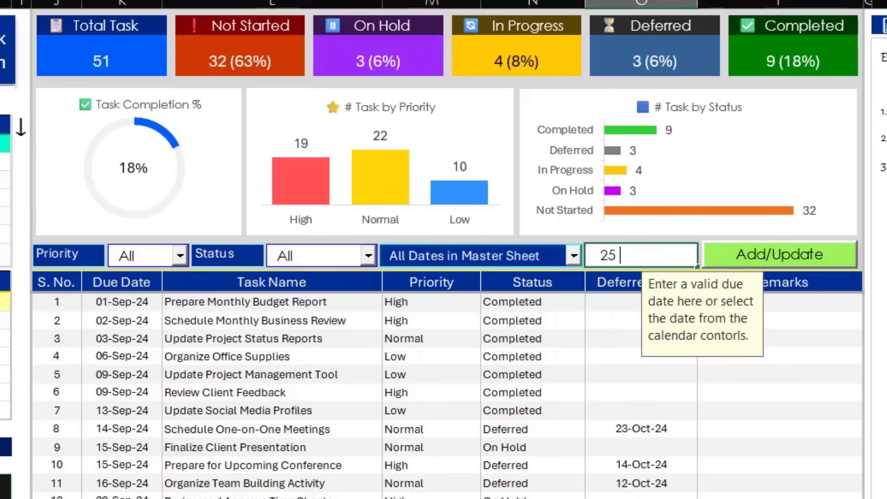
text(25 Sep)
key(Return)
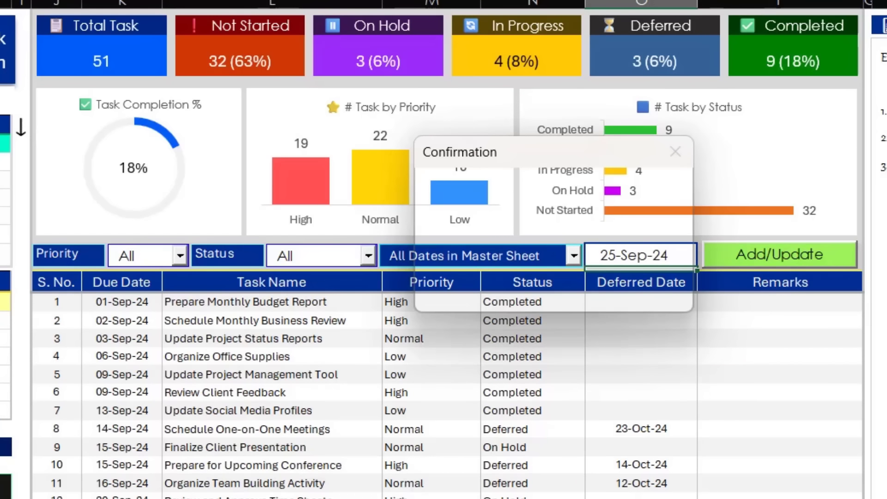
click(533, 285)
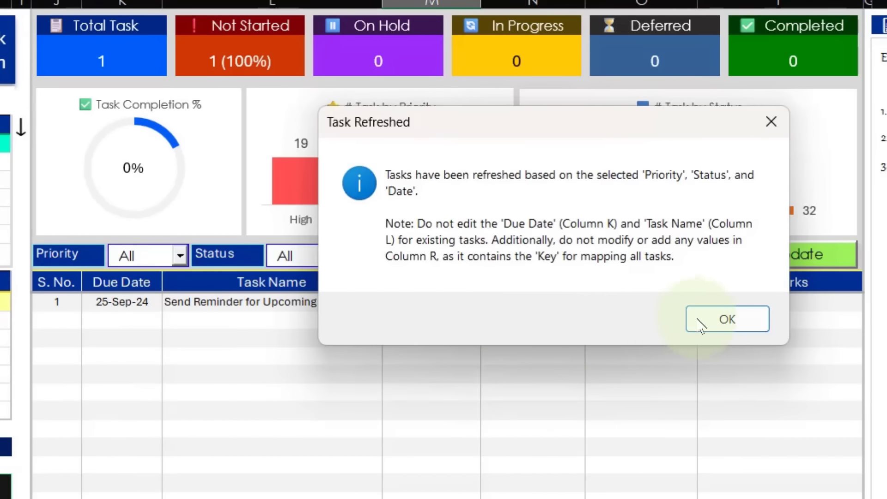
click(702, 321)
click(115, 303)
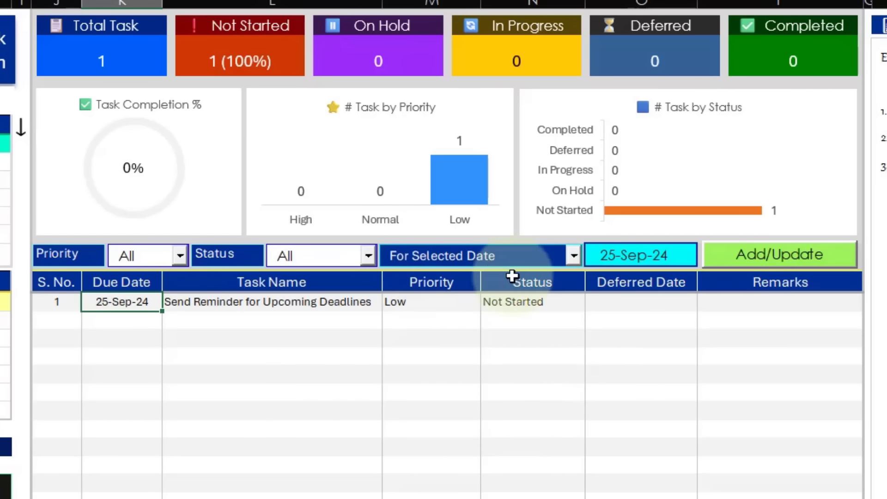
Review the date type filter's options, keep For Selected Date, and check the listed task's status.
click(574, 255)
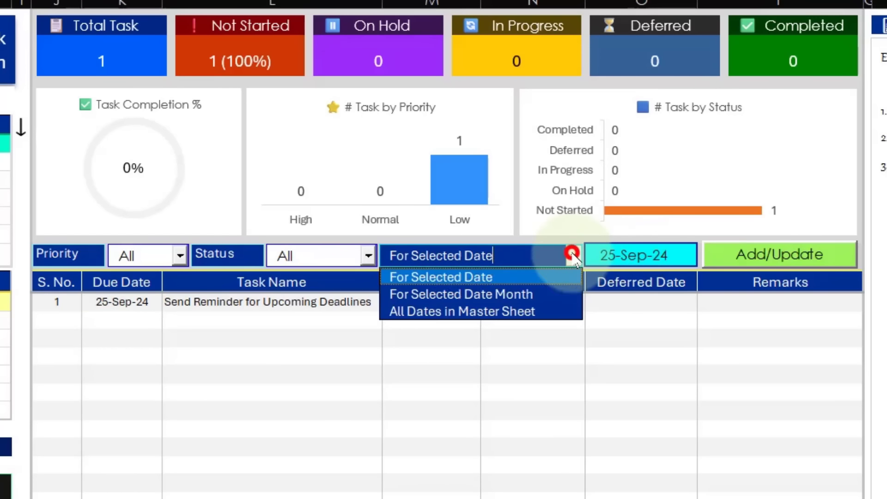
click(441, 277)
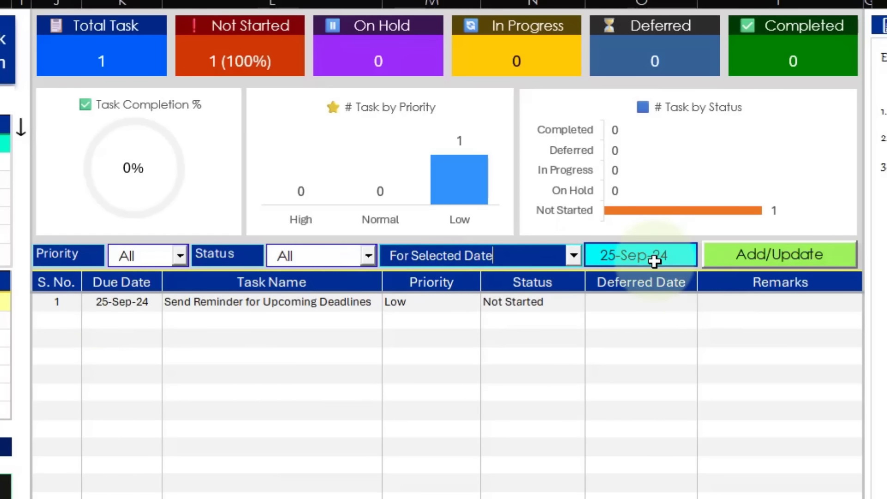
click(509, 303)
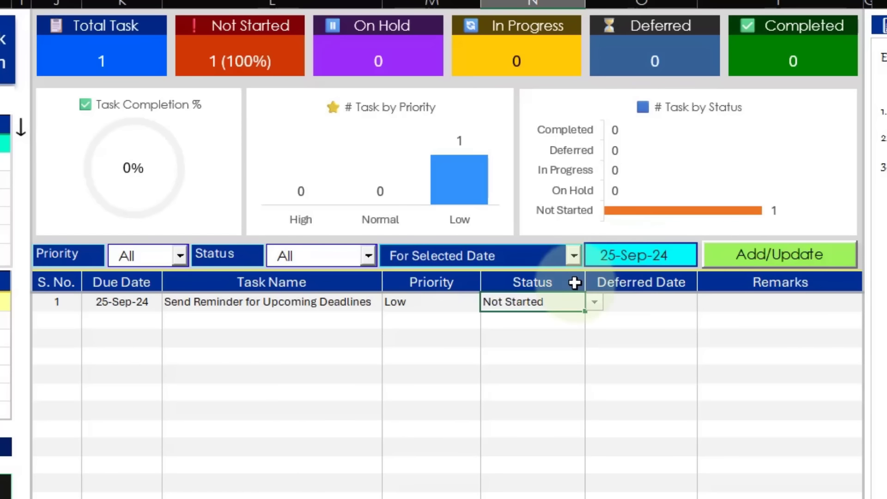
Change the date type filter to For Selected Date Month, accepting the change, closing the refresh notice and checking the due dates.
click(573, 256)
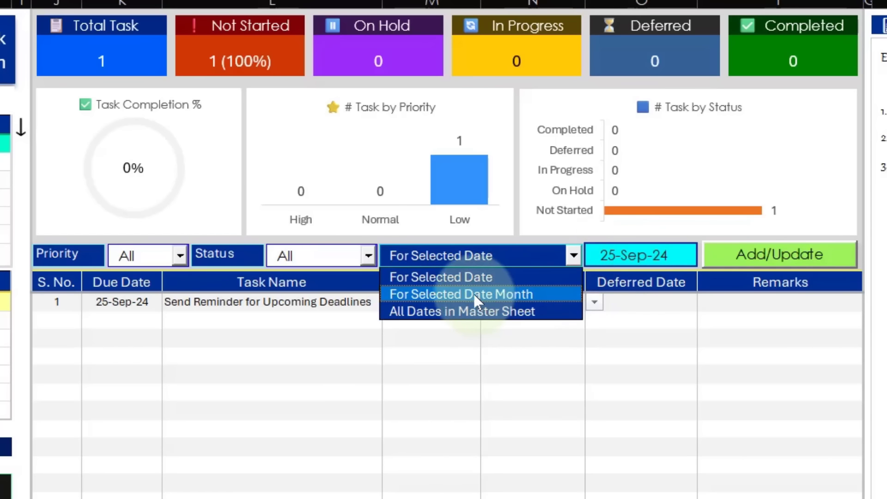
click(422, 293)
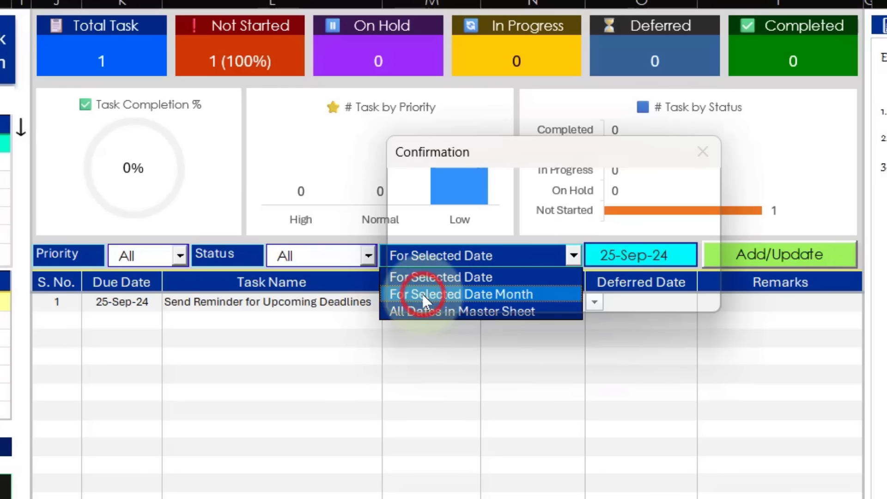
click(569, 287)
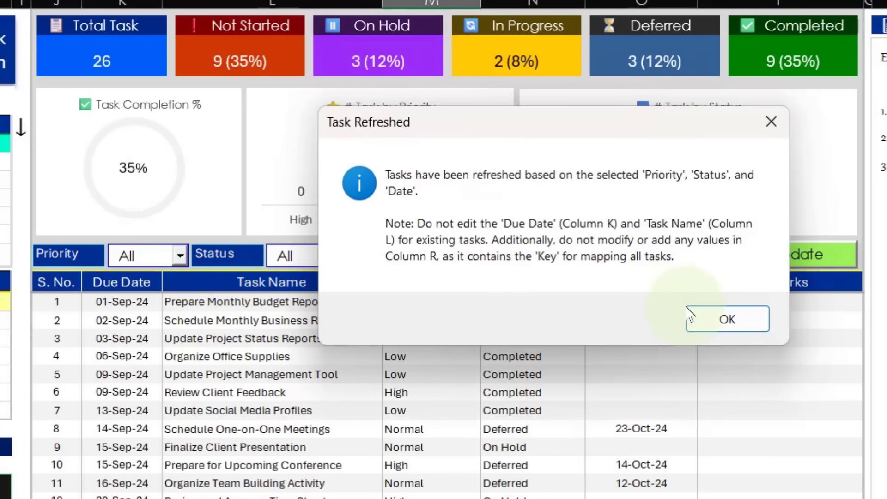
click(697, 312)
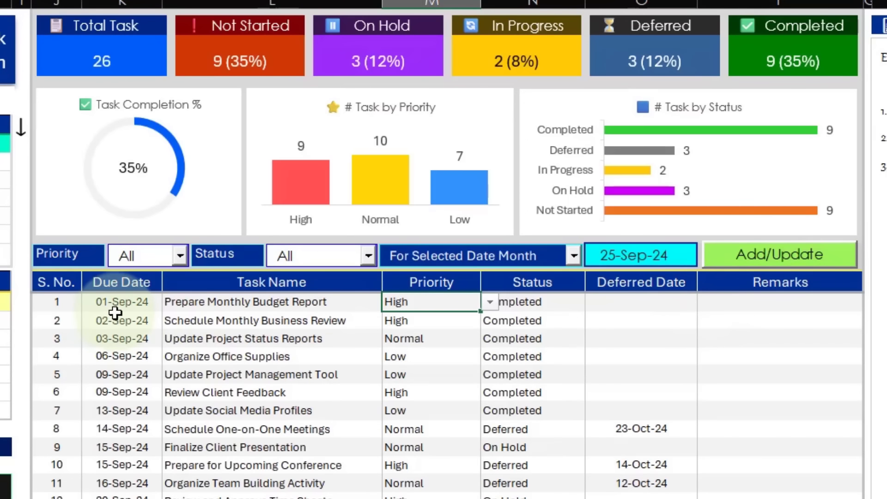
click(116, 319)
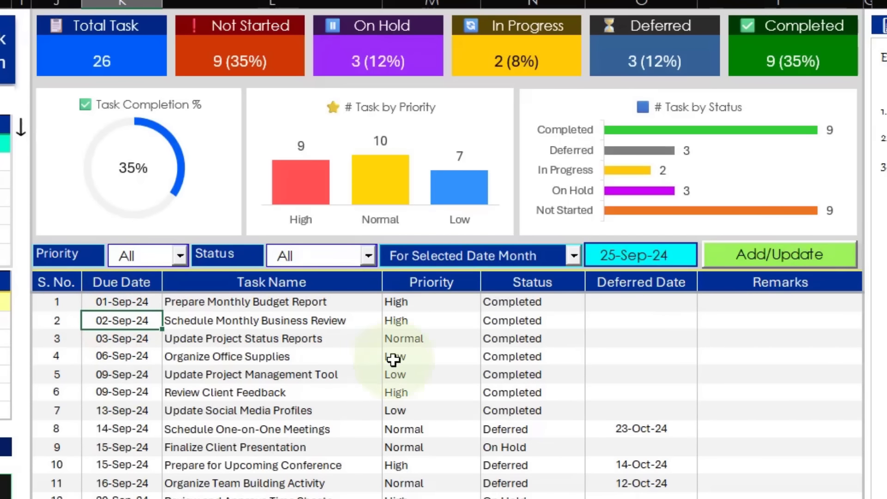
Set the date type filter to All Dates in Master Sheet, accepting the change and closing the refresh notice.
click(573, 257)
click(573, 257)
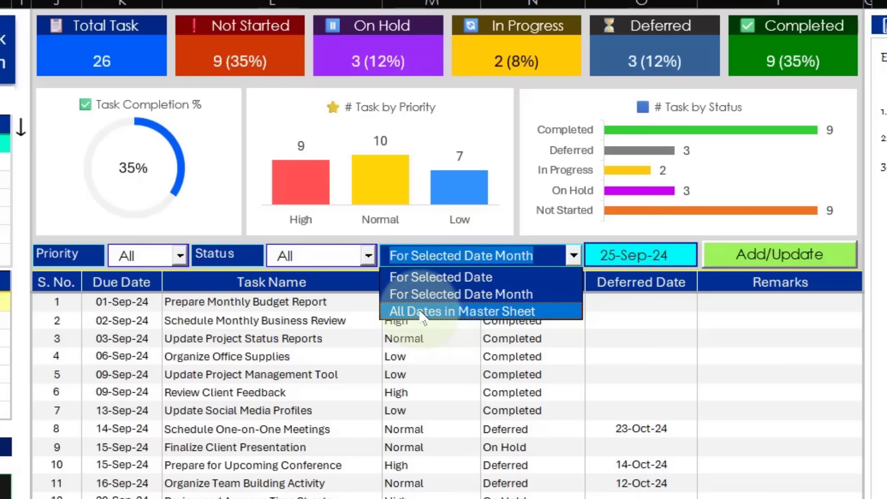
click(519, 341)
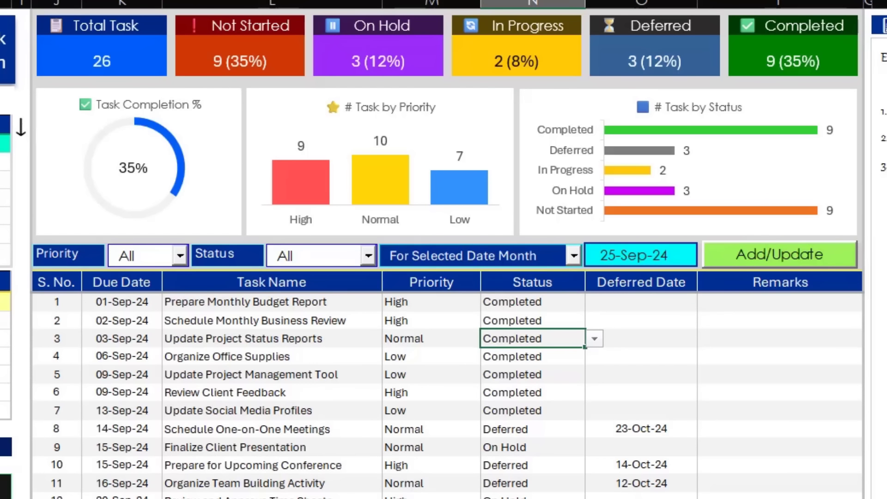
click(573, 254)
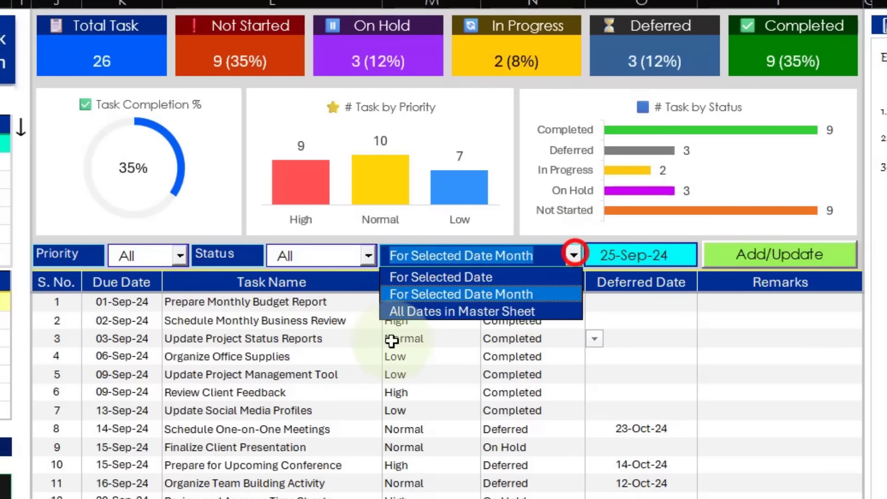
click(407, 311)
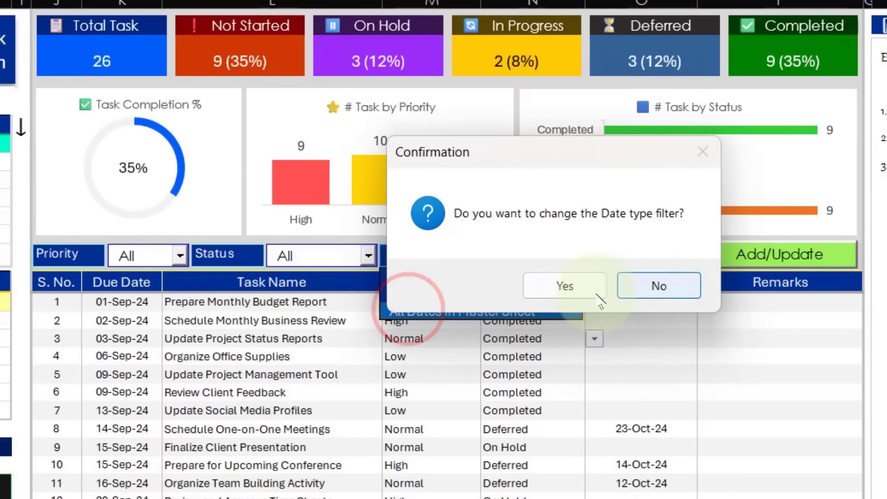
click(551, 292)
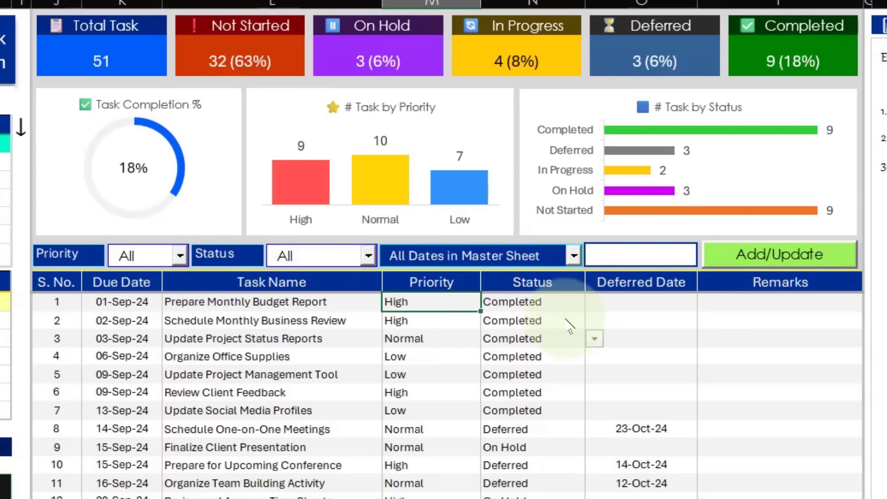
click(725, 318)
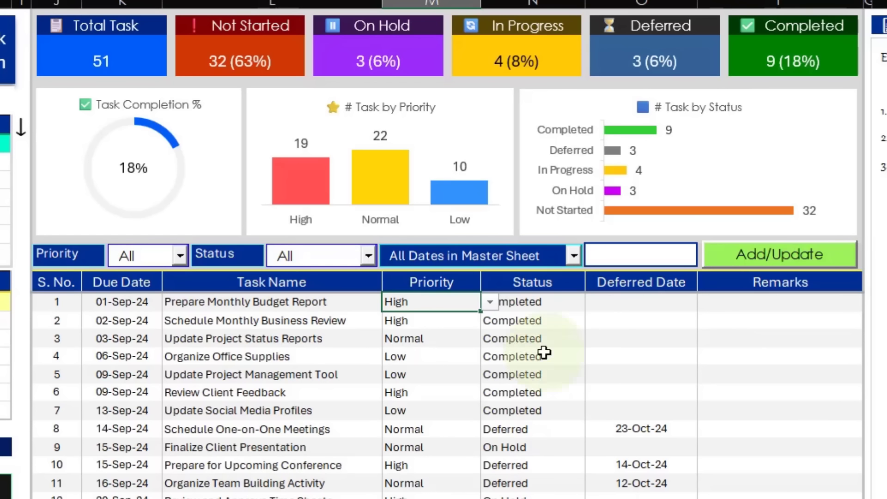
Switch the date type filter to For Selected Date with the date 25-Sep-24, accepting the changes and closing the refresh notice.
click(625, 252)
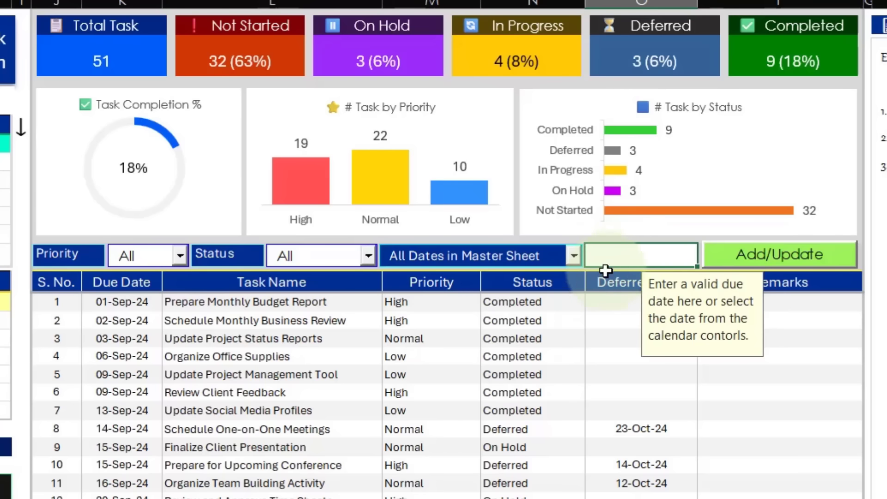
click(574, 256)
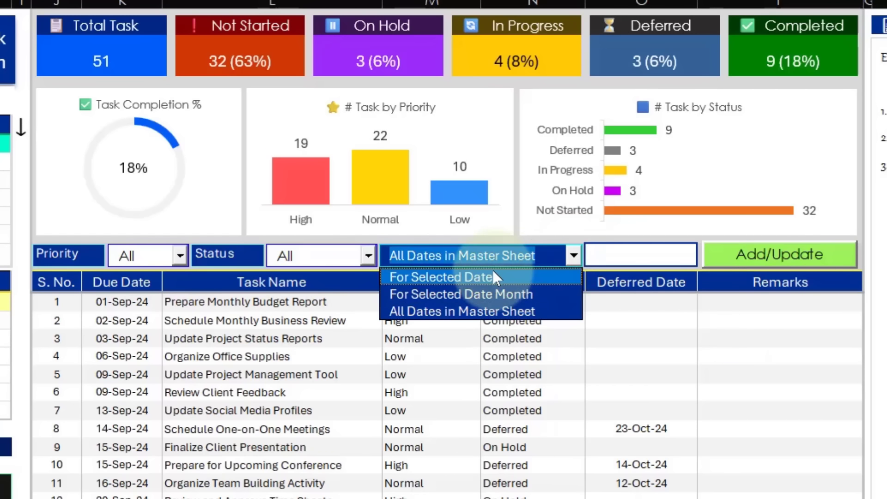
click(494, 276)
click(531, 285)
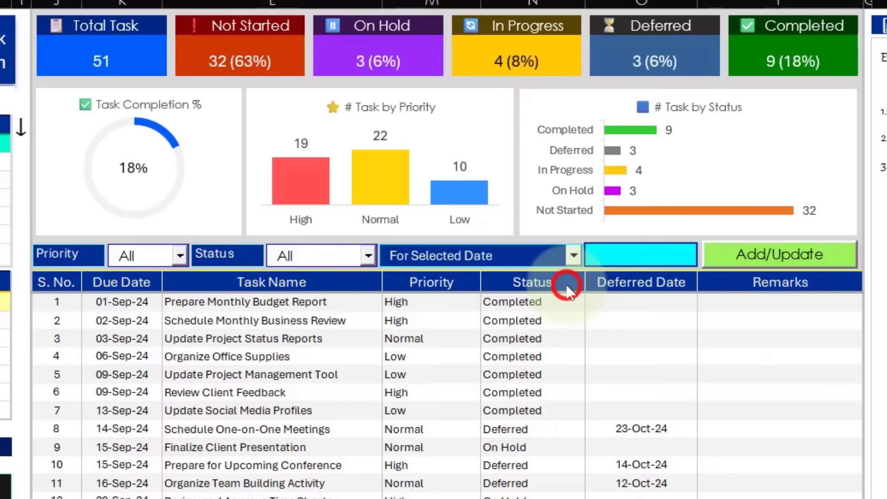
click(668, 278)
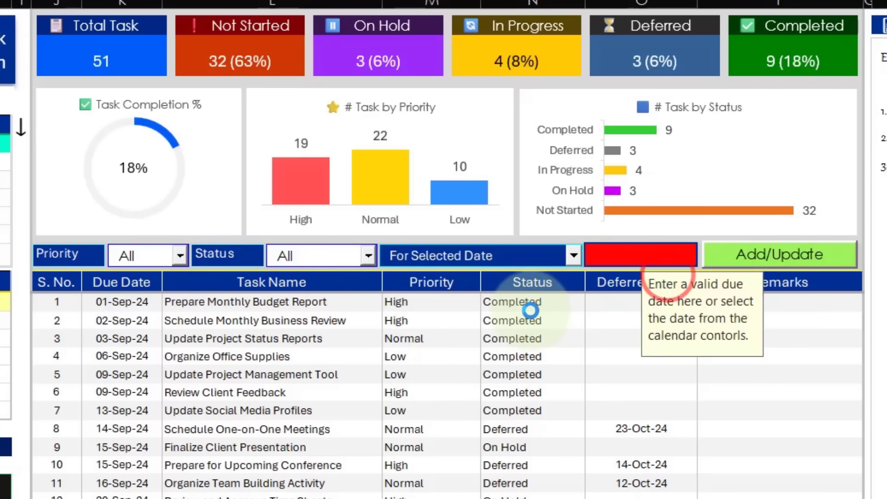
click(531, 310)
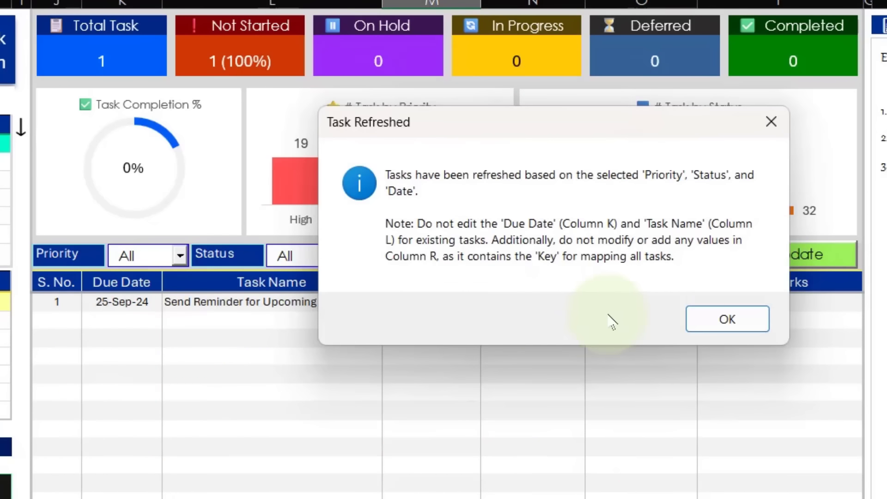
click(721, 318)
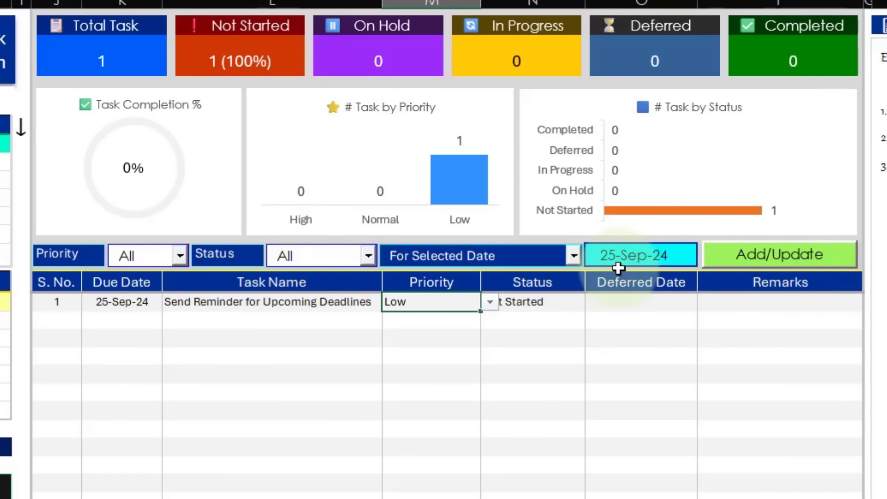
Change the filter date to 10-Sep-24, accept the change, close the refresh notice and check the task table's first rows.
click(610, 257)
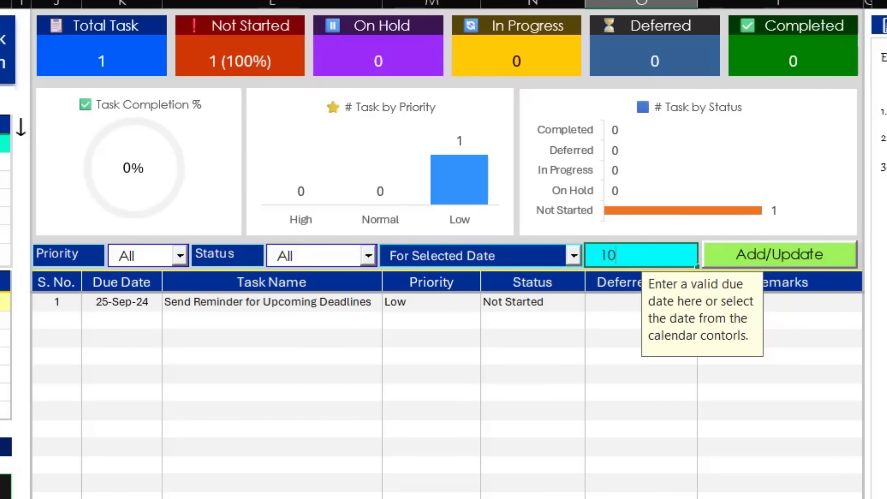
key(Return)
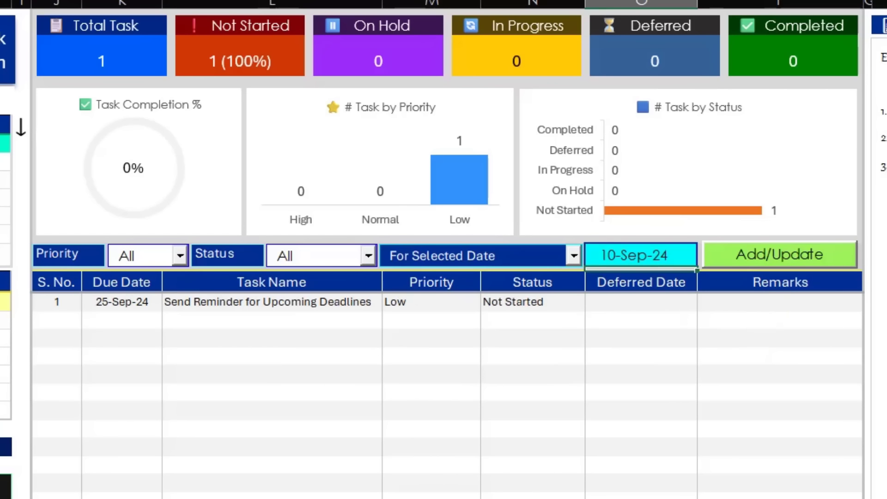
click(545, 287)
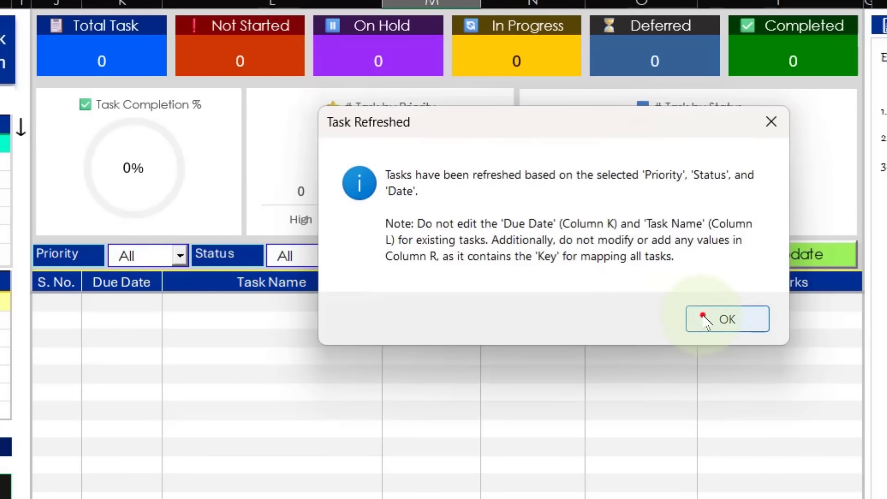
click(703, 317)
drag(115, 306, 786, 359)
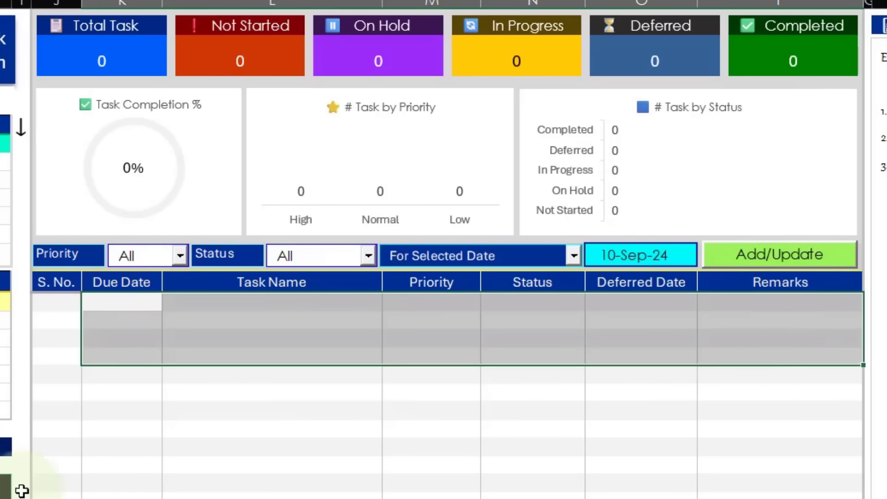
Change the filter date to 24-Sep-24, accepting the date change and closing the refresh notice.
click(657, 263)
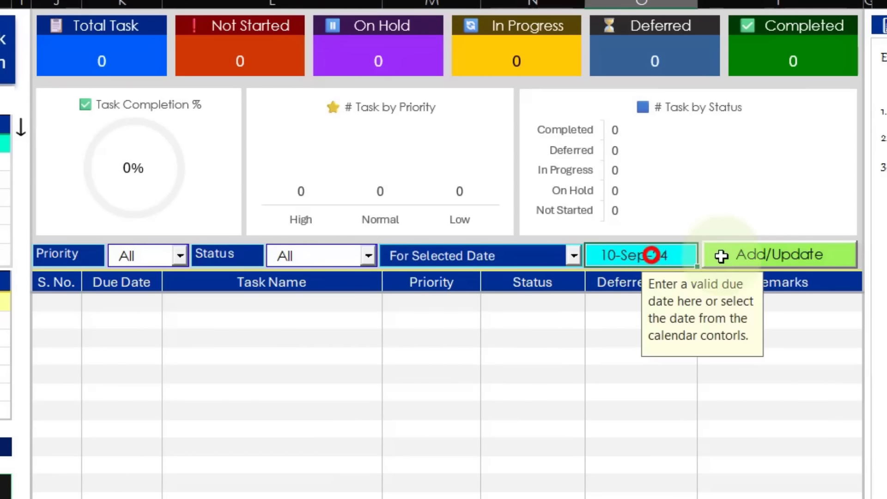
text(24 Se)
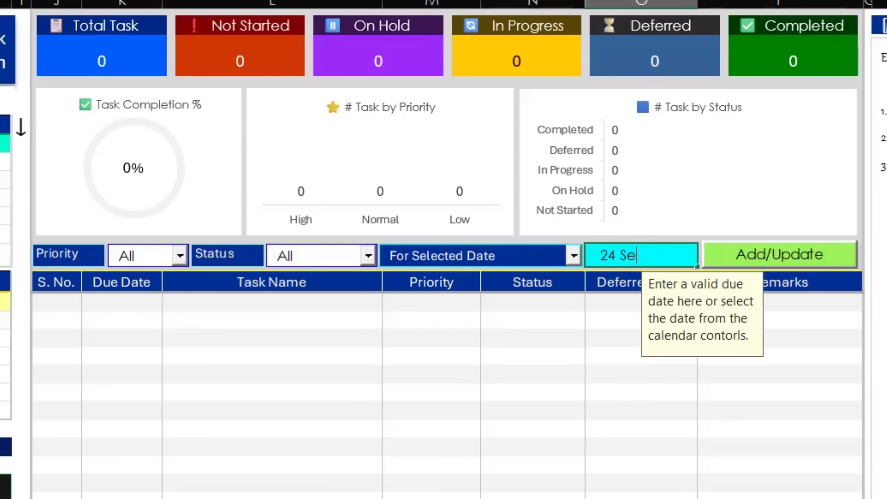
text(p)
key(Return)
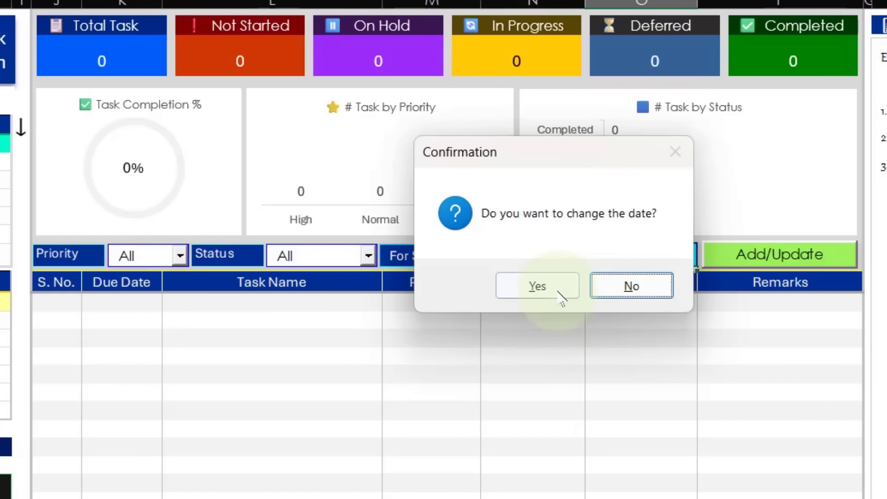
click(558, 291)
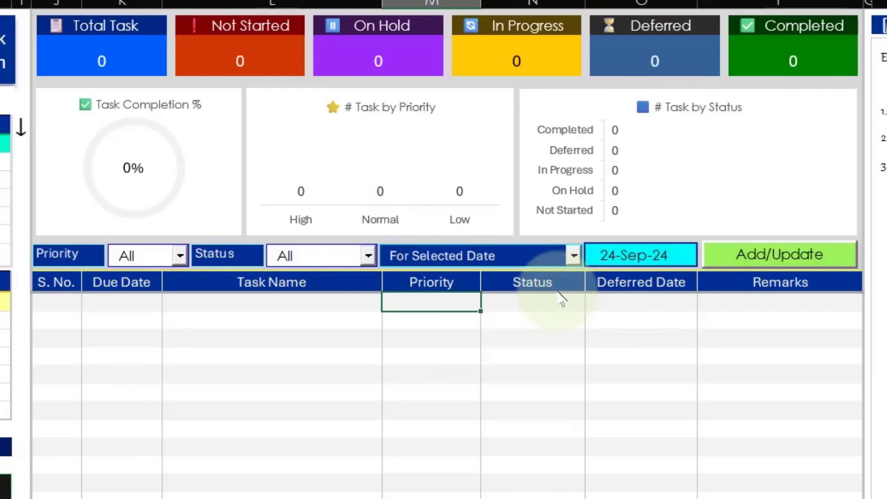
click(717, 319)
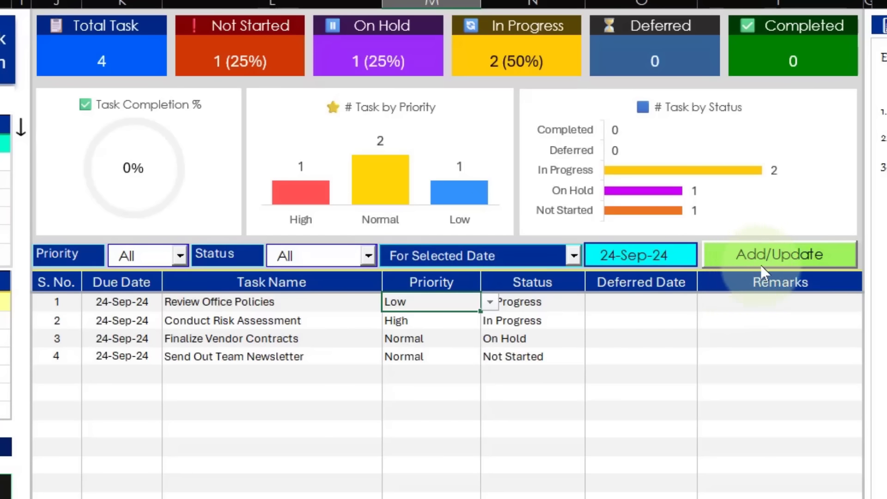
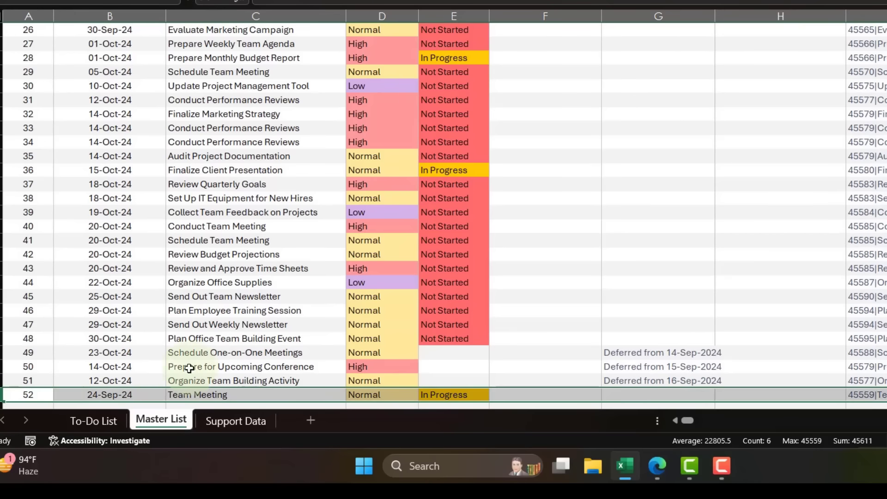
Go back to the first rows of the Master List and return to the To-Do List sheet.
click(173, 361)
key(ctrl+Home)
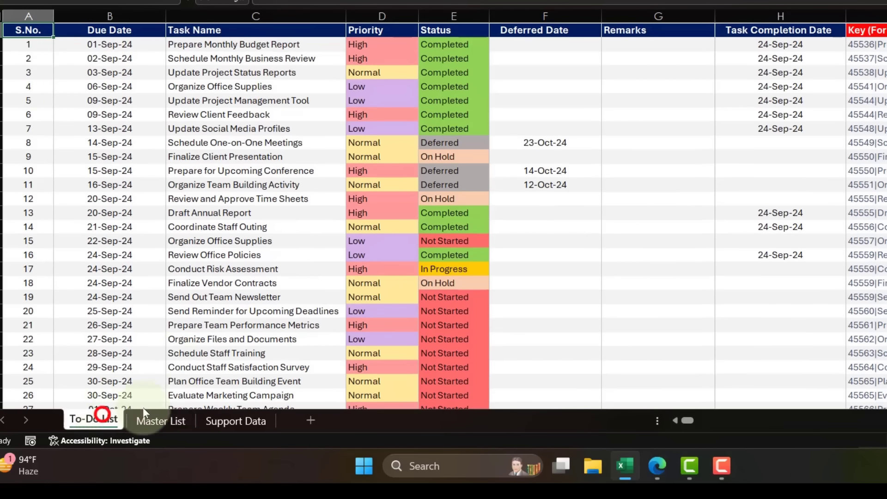
click(88, 420)
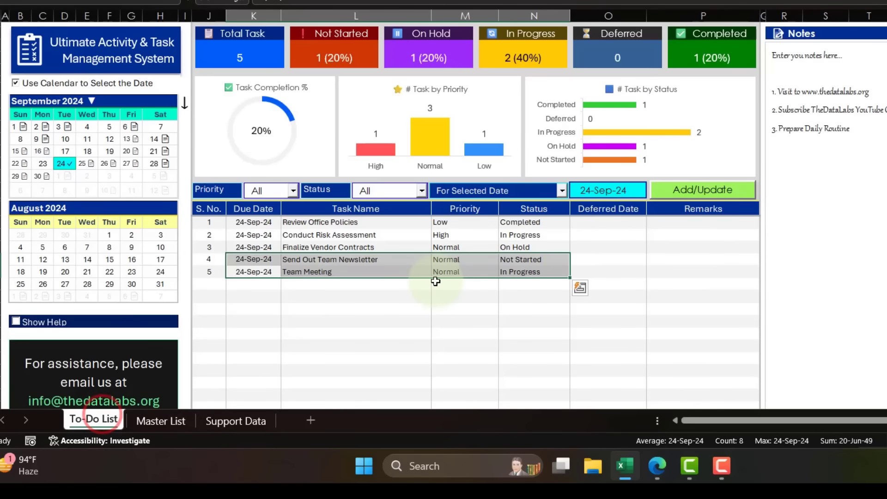
Examine the first task row across from its Remarks cell to the hidden key text in column R.
click(679, 224)
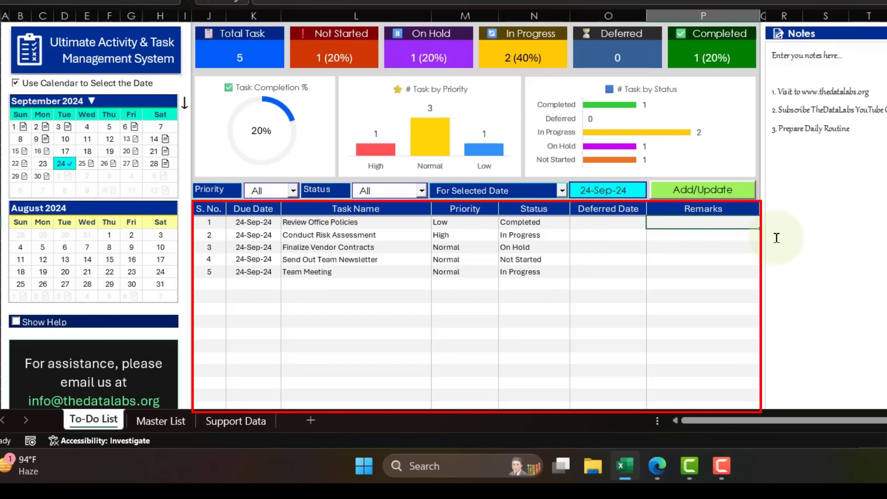
key(Right)
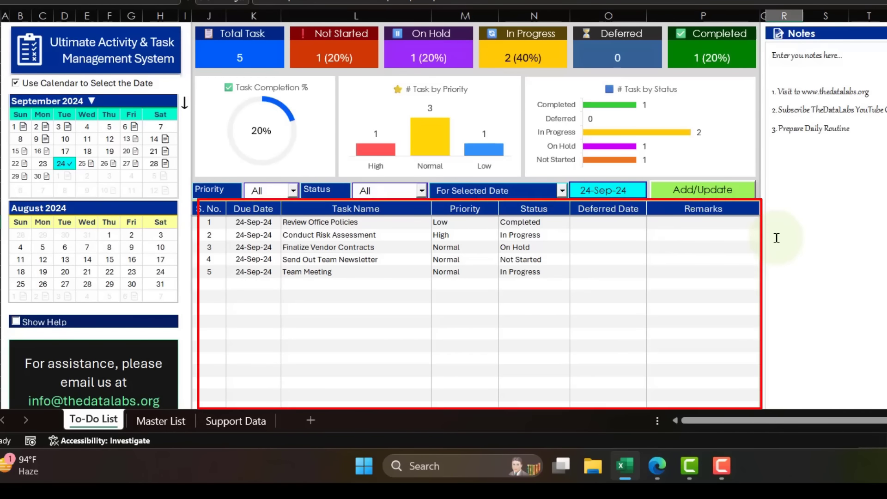
click(784, 16)
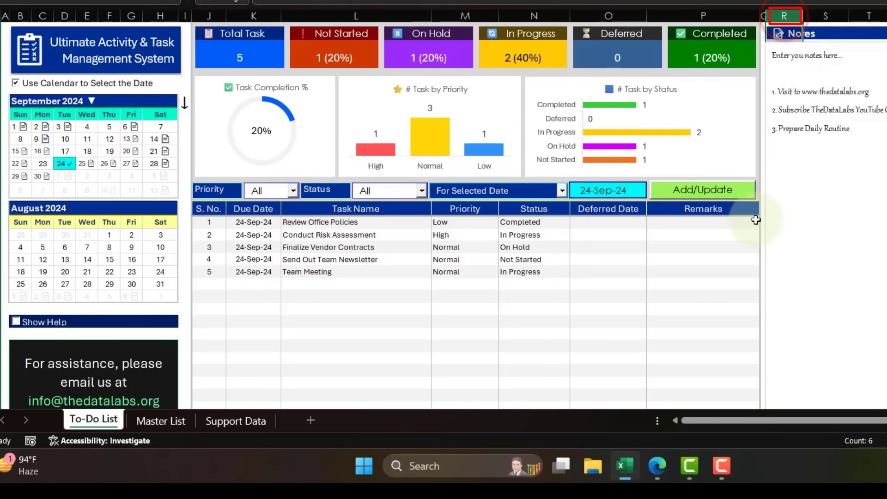
click(728, 223)
key(Right)
key(Right)
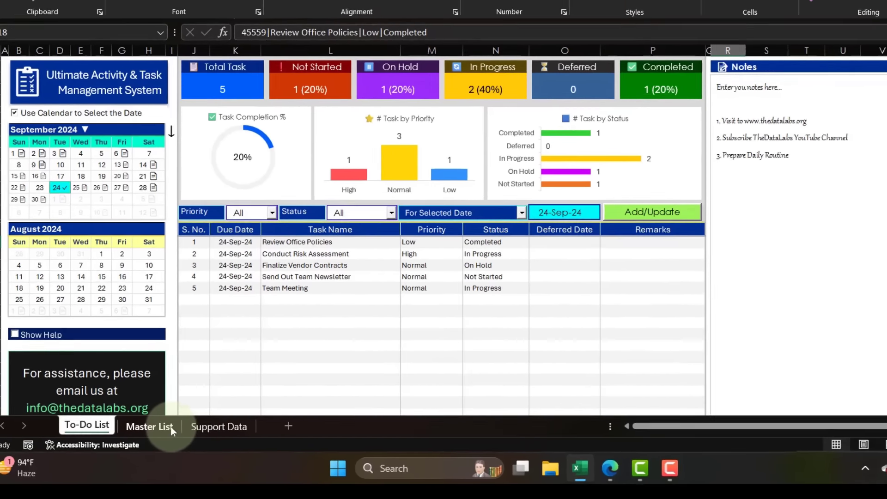
Inspect the Key (For Internal Use only) column in the Master List and return to the To-Do List.
click(183, 424)
click(765, 91)
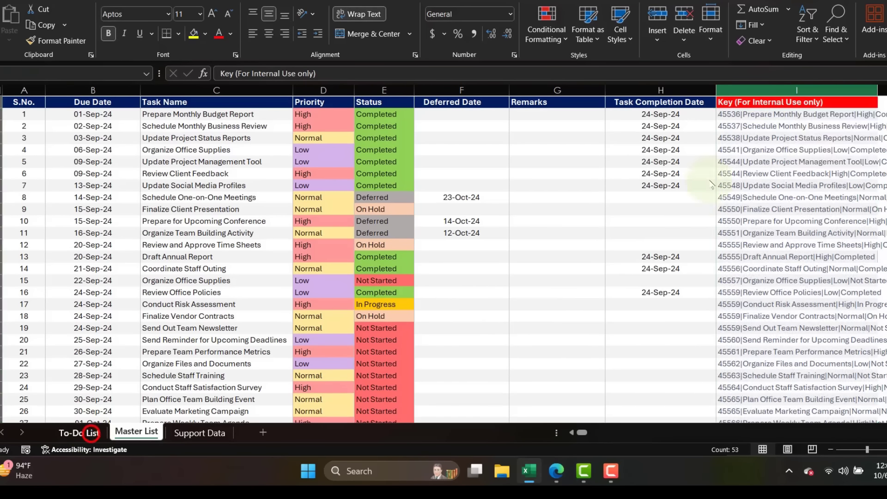
click(93, 437)
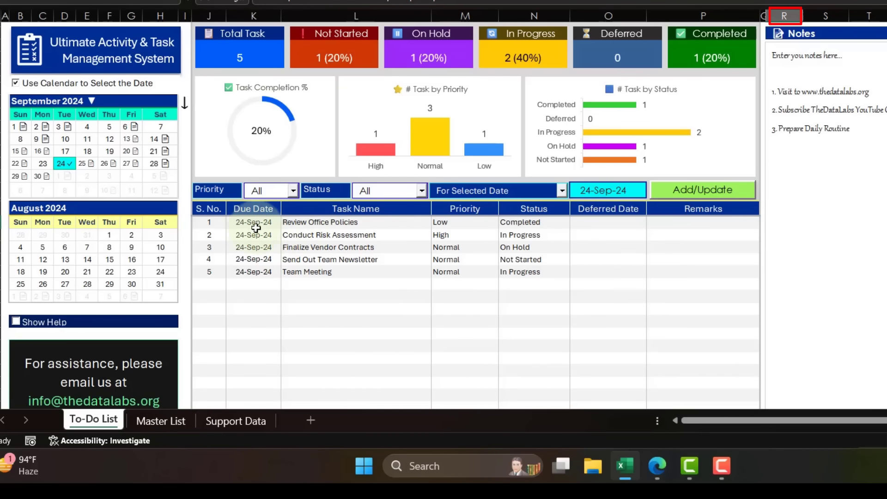
Compare the first task's Due Date to Status cells with the Master List, and select column R of the To-Do List.
drag(254, 223, 537, 223)
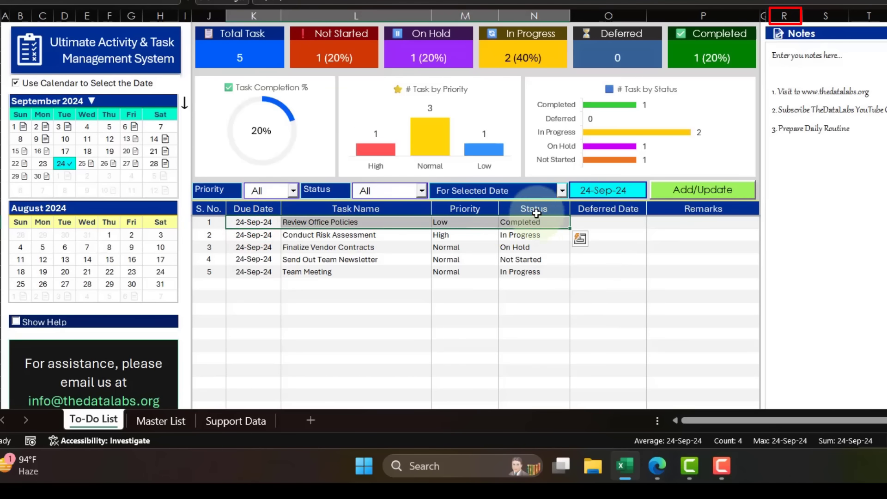
click(152, 421)
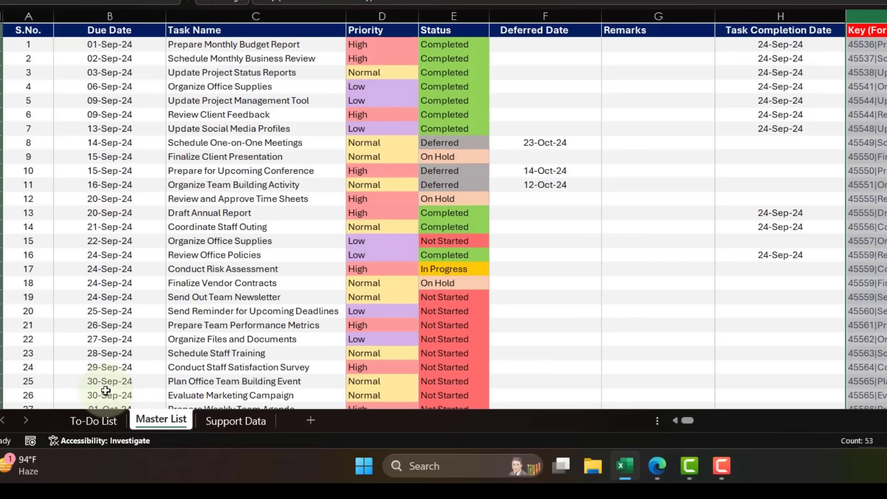
click(92, 421)
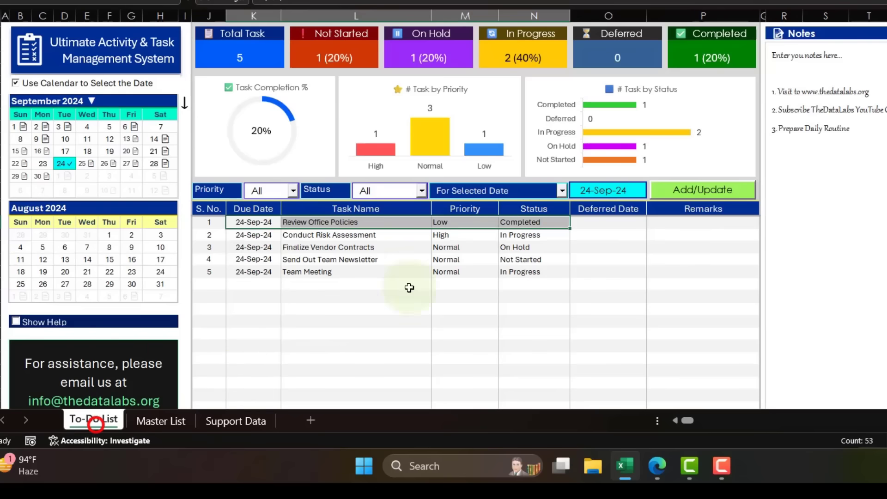
click(792, 16)
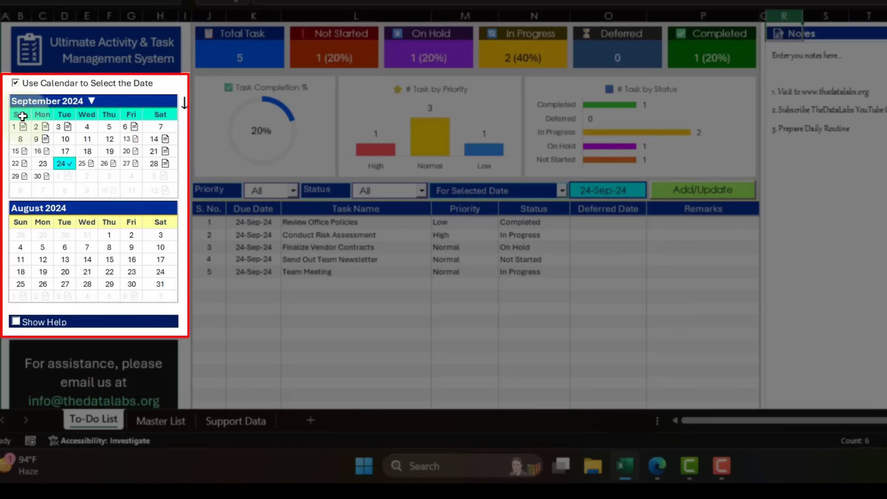
Examine the August 2024 calendar block and the note on the S. No. header.
click(14, 211)
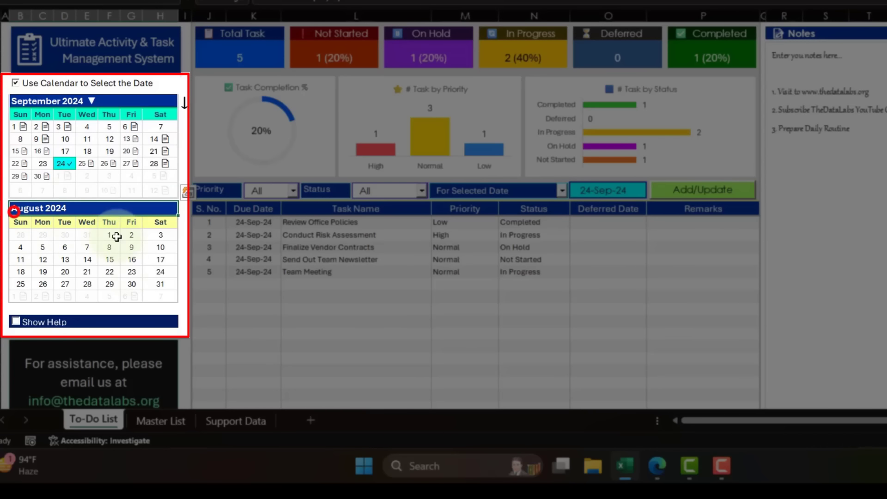
drag(116, 236, 137, 301)
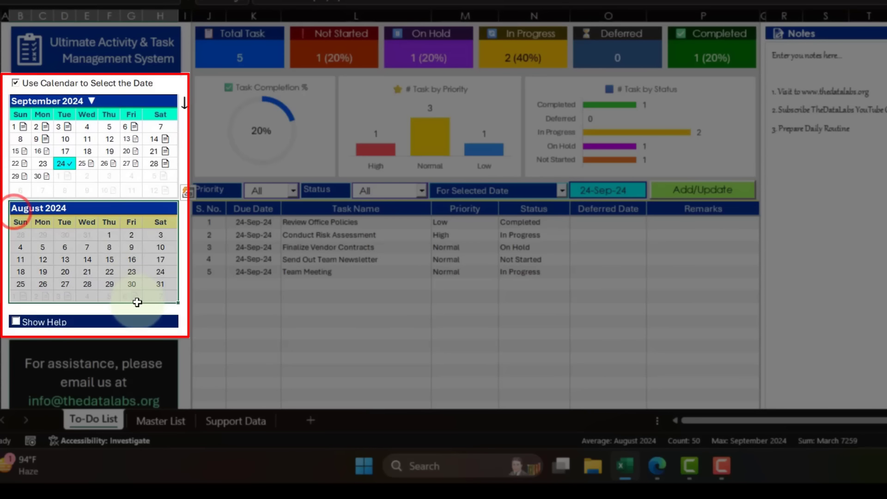
click(210, 212)
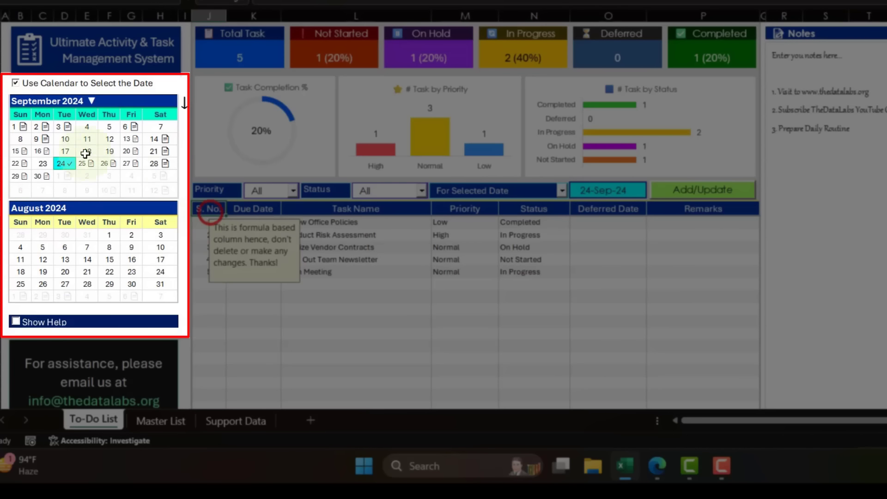
Try the main calendar by viewing its month list and choosing 15 September, declining the date change.
click(56, 102)
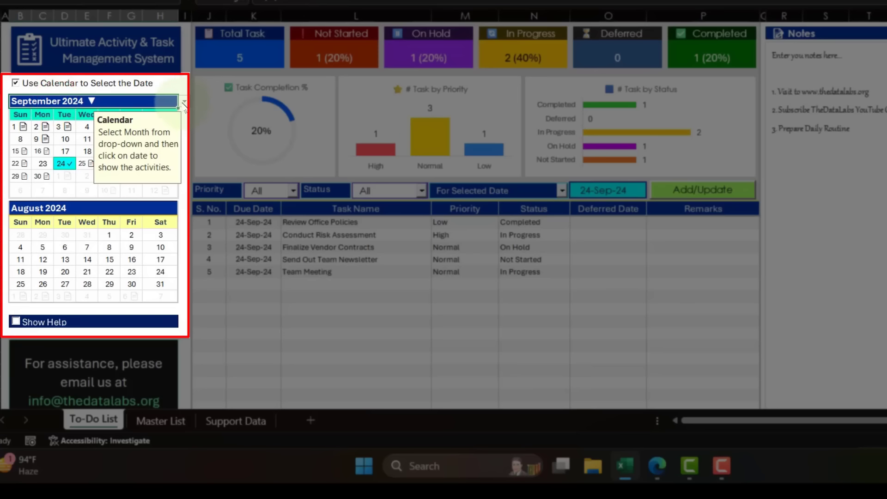
click(184, 102)
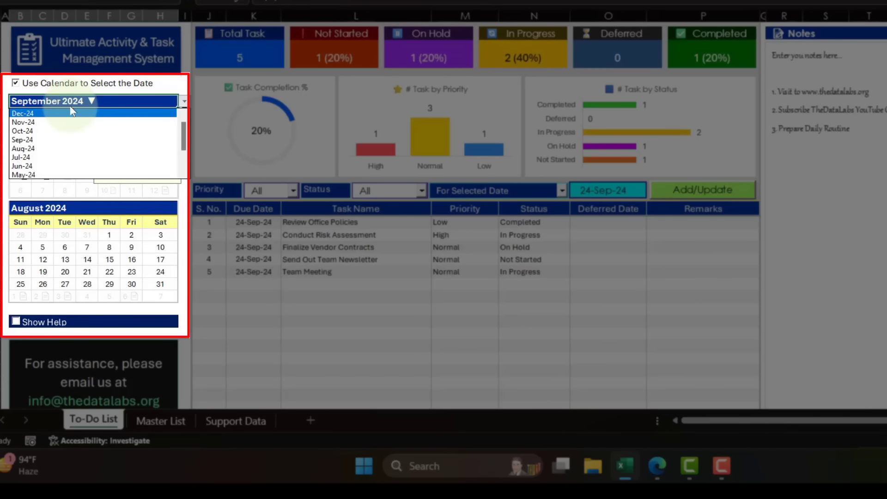
click(99, 235)
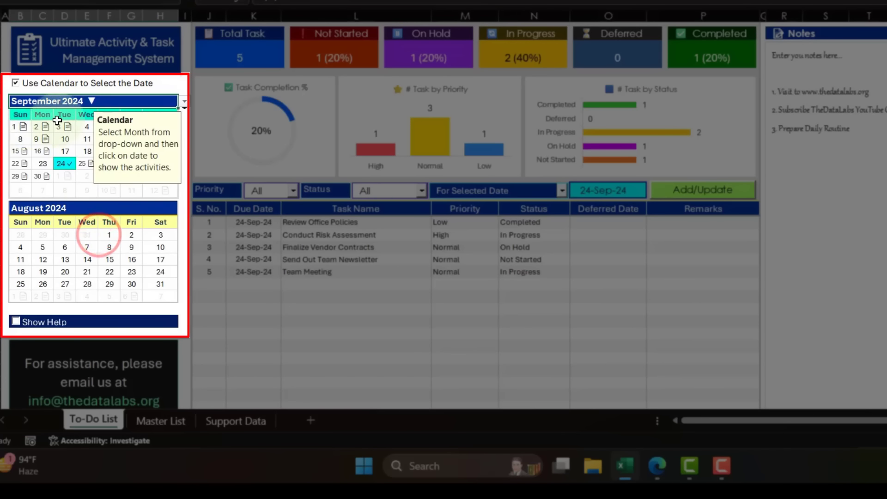
click(15, 152)
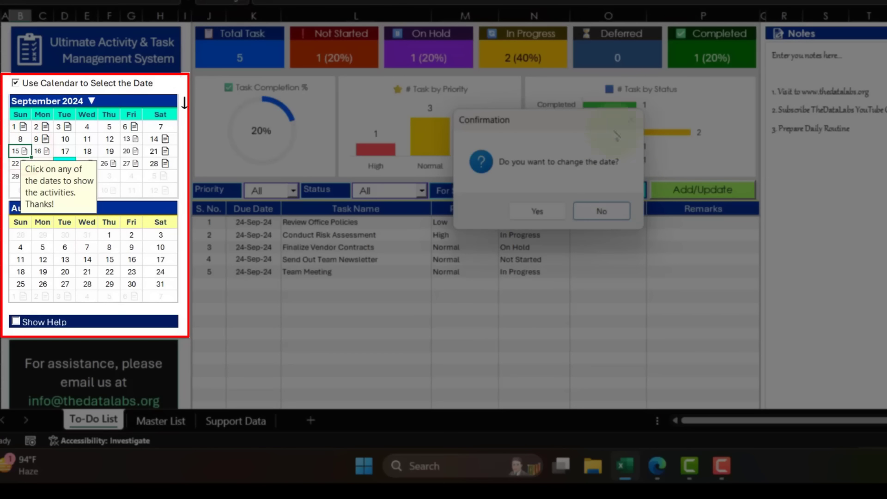
click(586, 208)
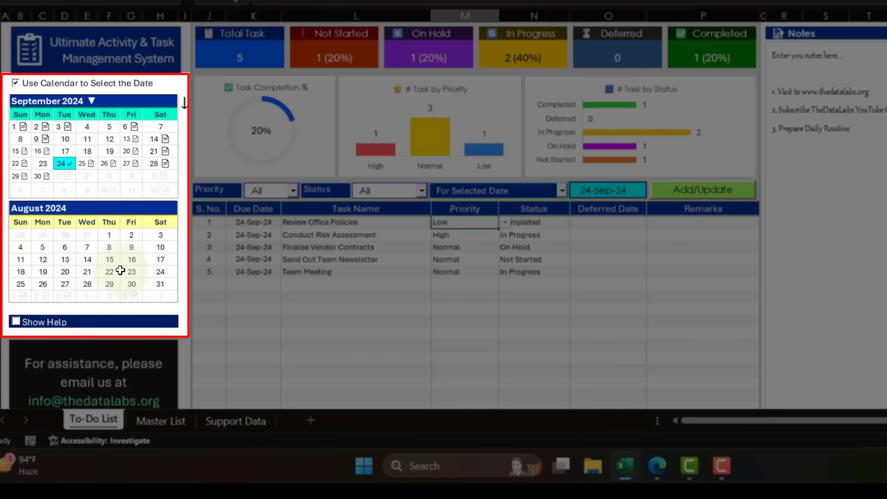
Switch the main calendar's month to August 2024 and set it back to September 2024.
click(71, 104)
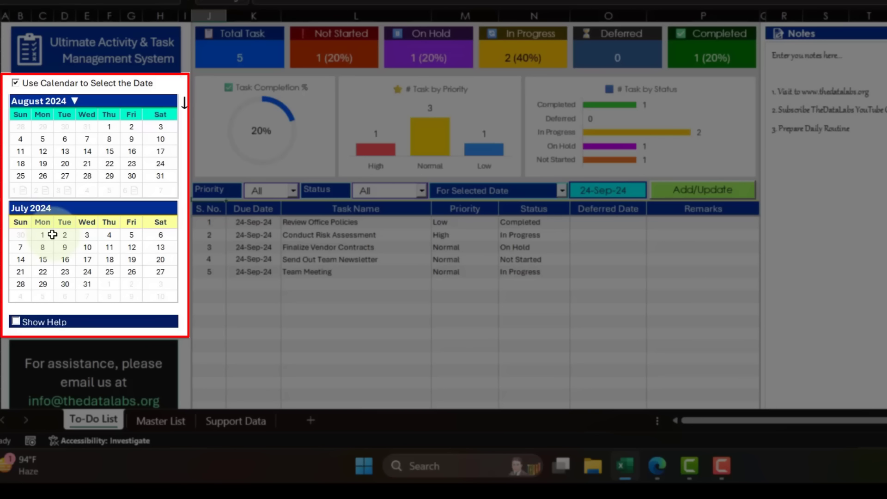
click(60, 100)
click(184, 101)
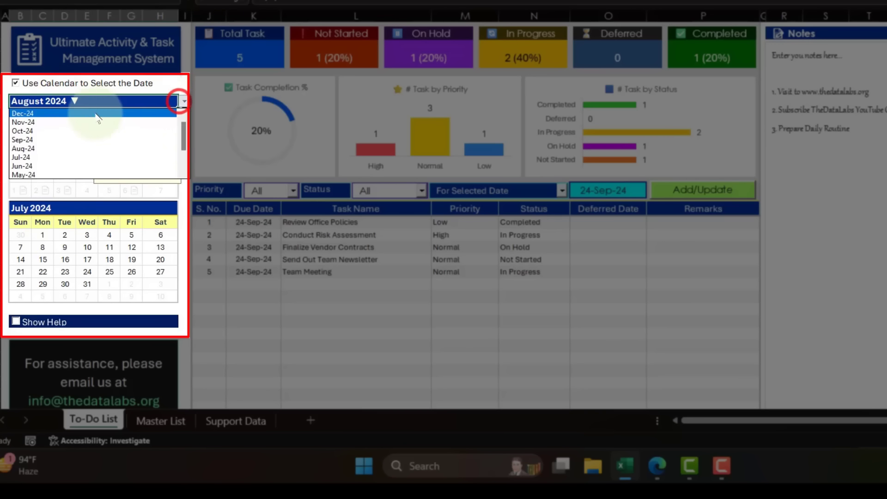
click(46, 140)
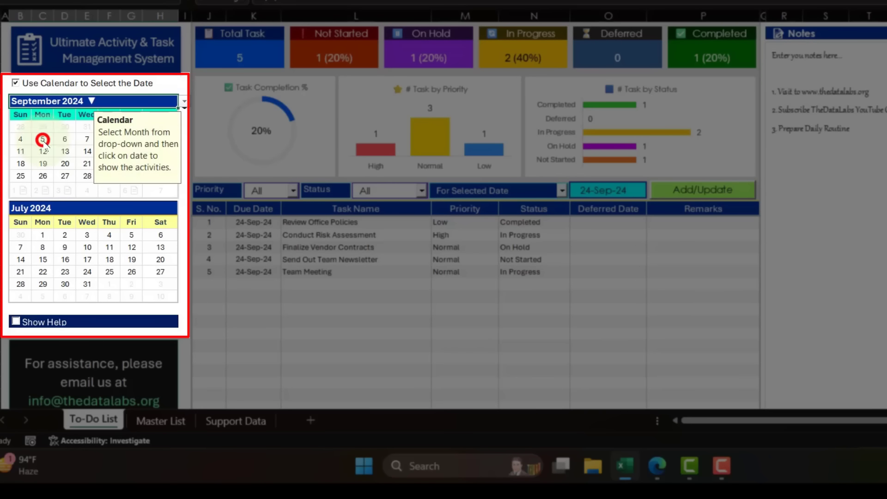
Pick 25 September in the calendar as the task date, accepting the date change and closing the refresh notice.
click(231, 221)
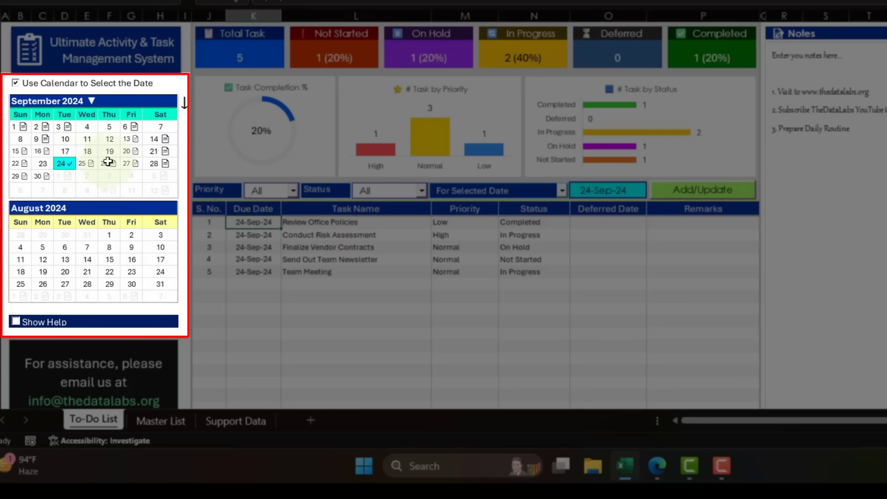
click(88, 164)
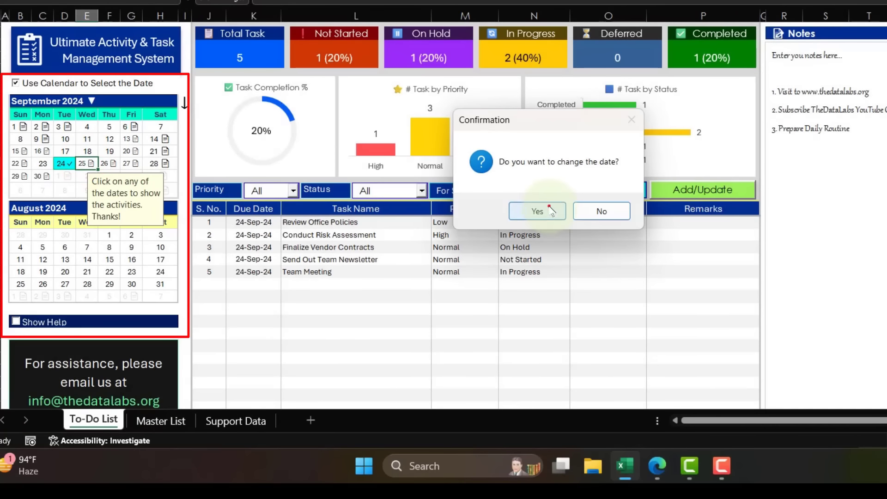
click(549, 206)
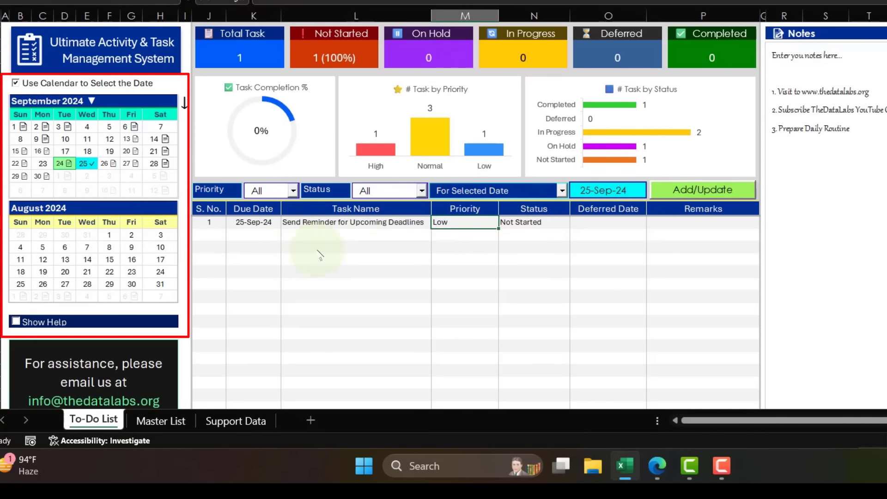
click(652, 232)
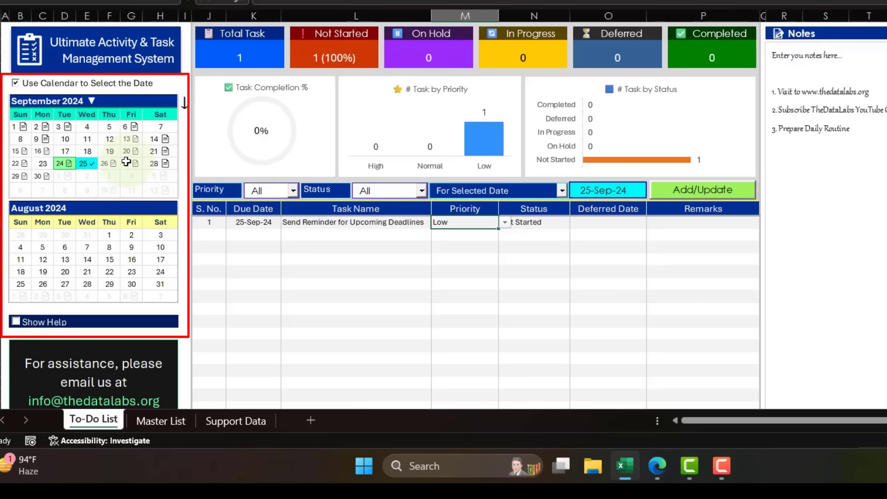
Examine the marked dates in the September calendar and the task row for 25-Sep-24.
click(88, 166)
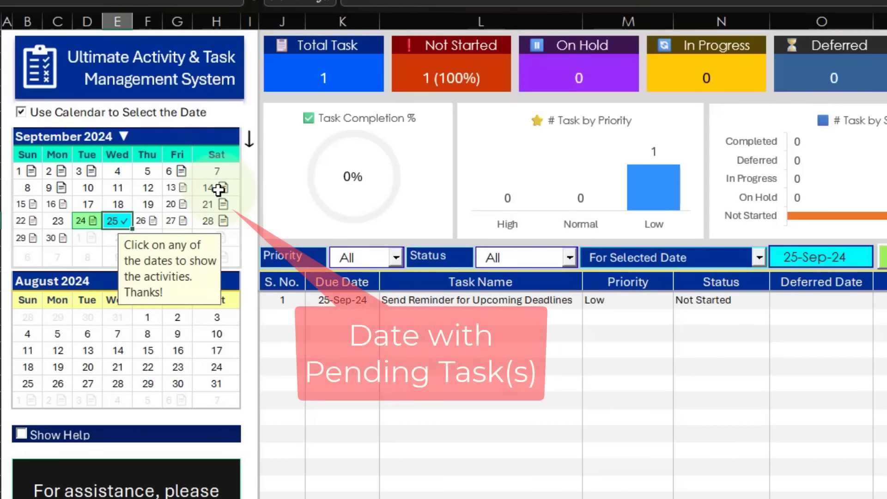
click(250, 257)
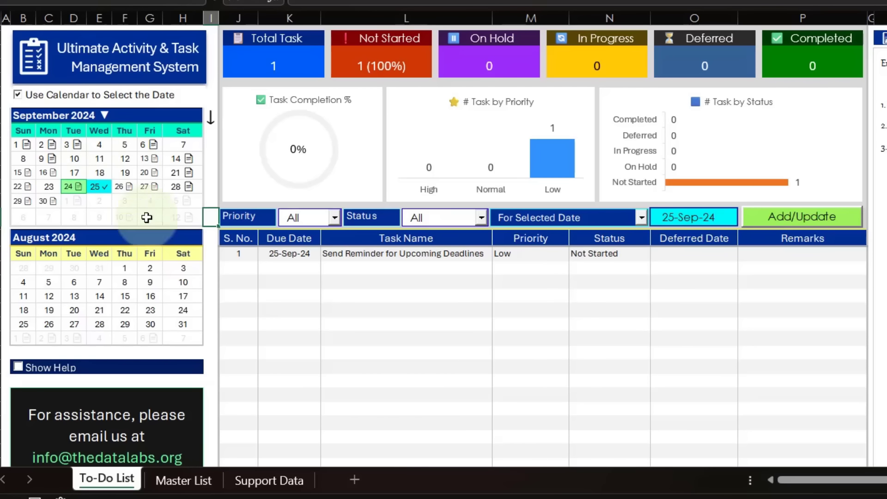
drag(247, 257, 784, 269)
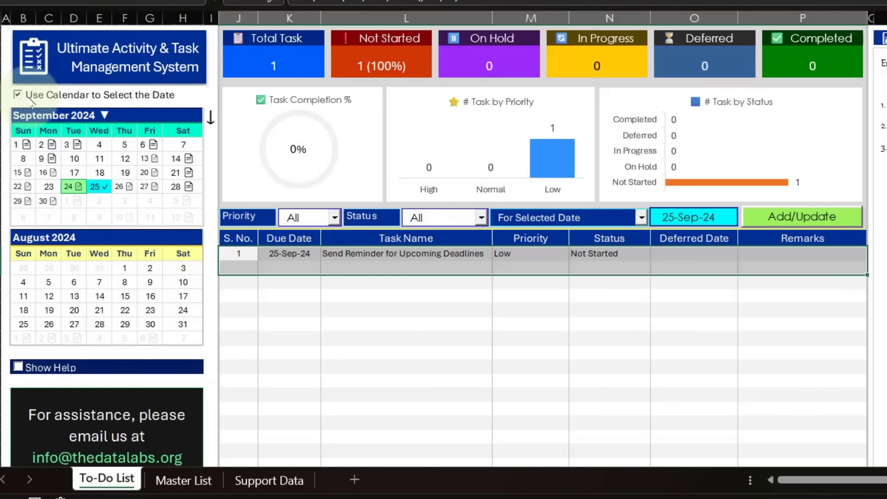
Disable Use Calendar to Select the Date to test 17 September and the filter date field, and enable it again.
click(130, 99)
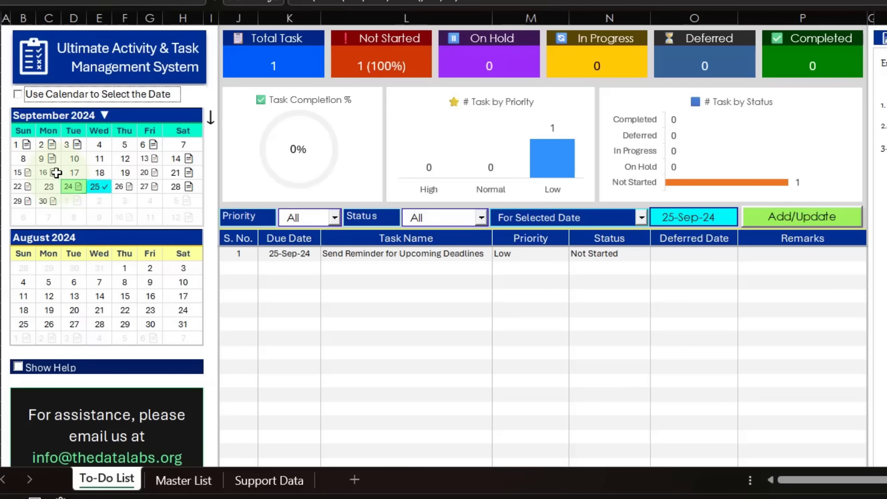
click(73, 166)
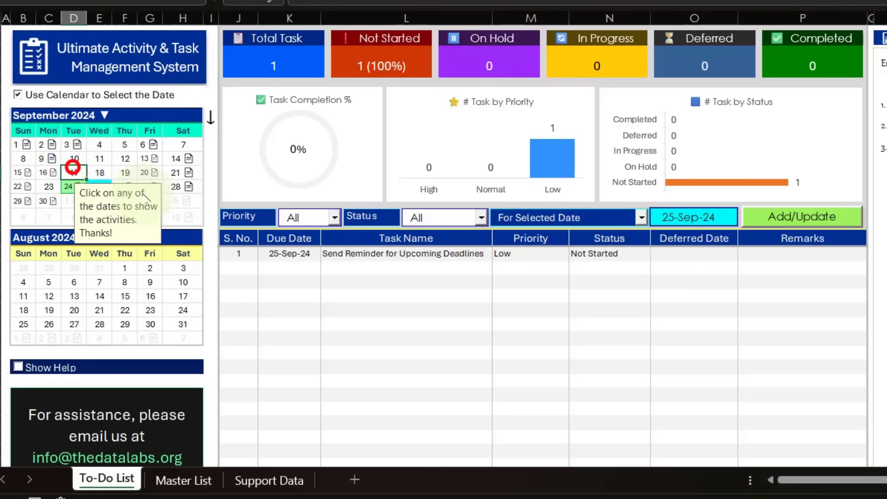
click(695, 216)
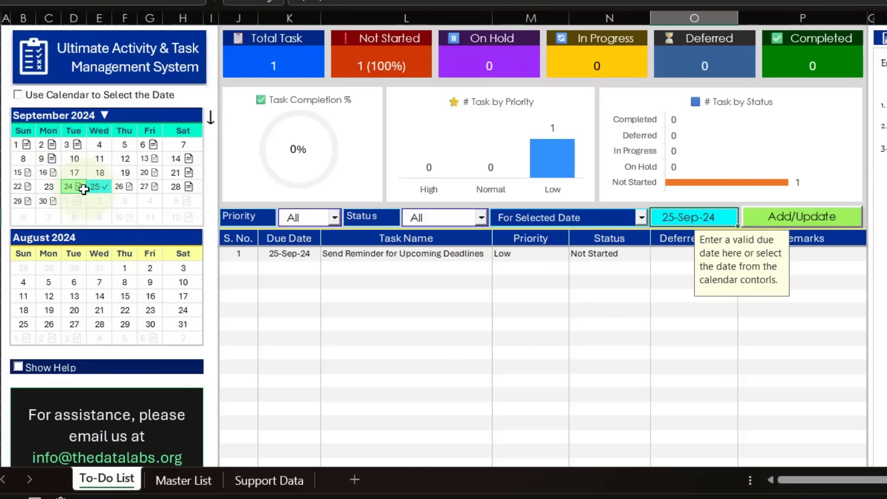
click(695, 217)
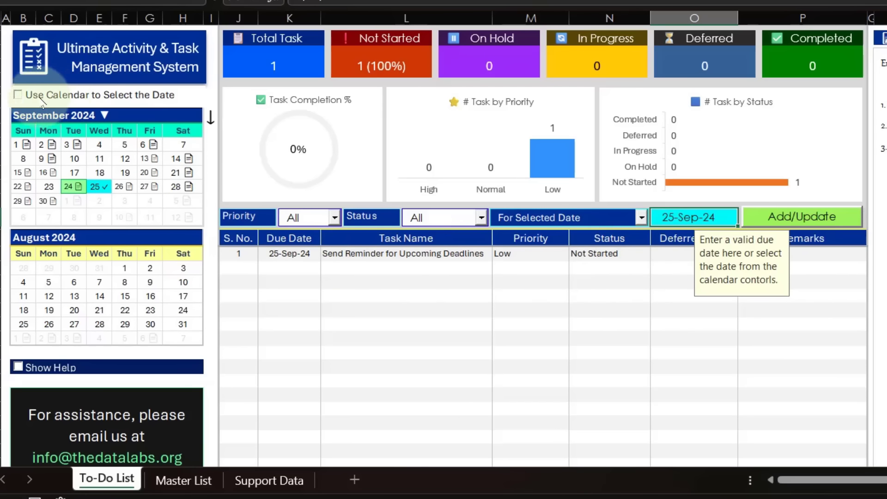
click(21, 94)
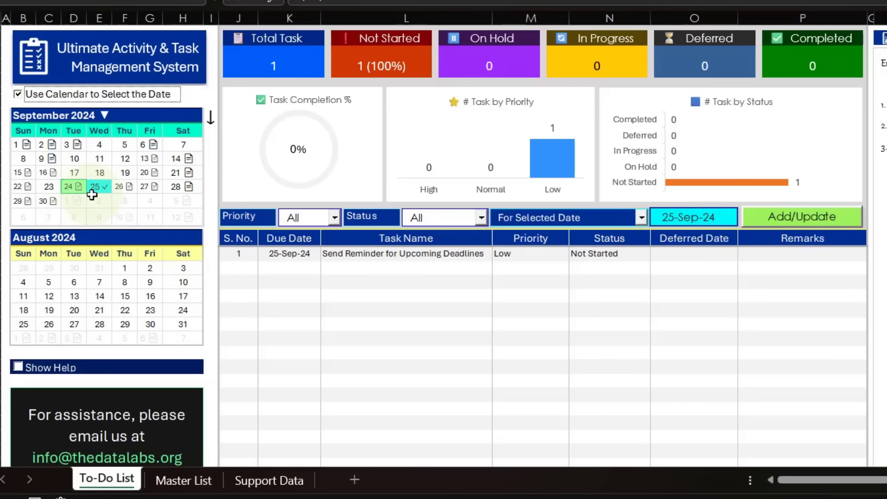
Pick 17 September in the calendar as the task date, accepting the date change and closing the refresh notice.
click(77, 174)
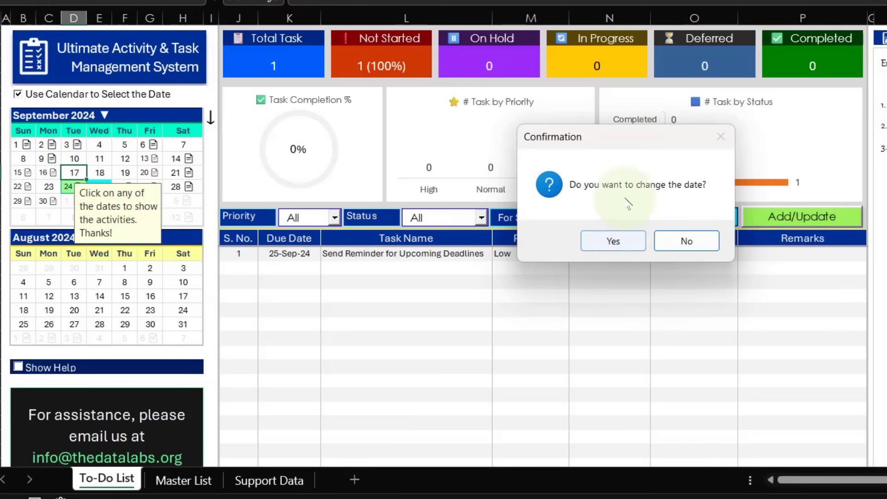
click(615, 242)
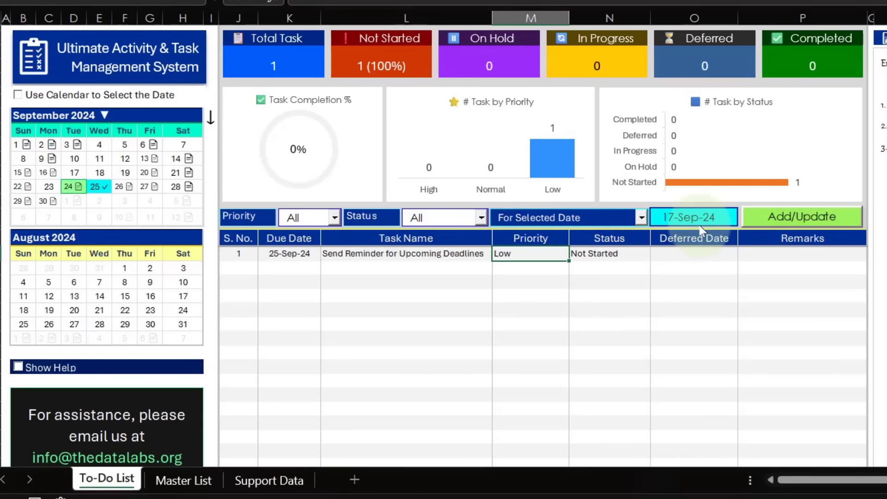
click(786, 268)
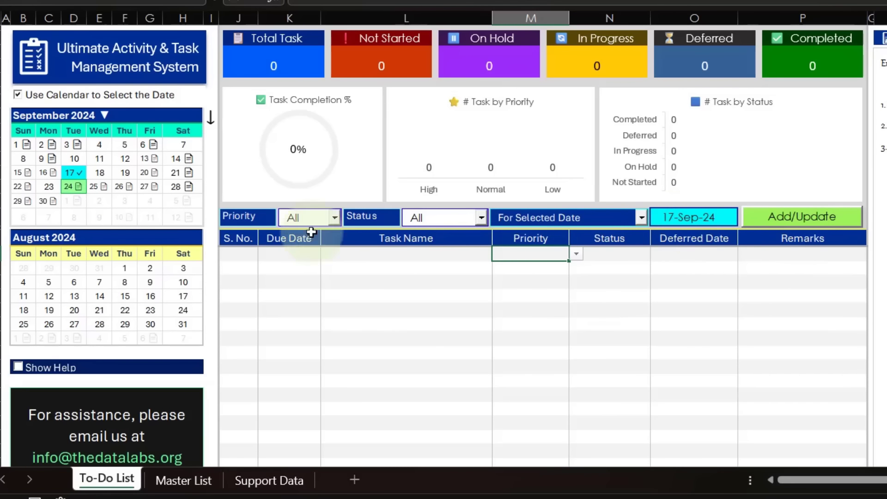
Change the task date to 27 September through the calendar, accepting the confirmation and closing the refresh notice.
click(149, 187)
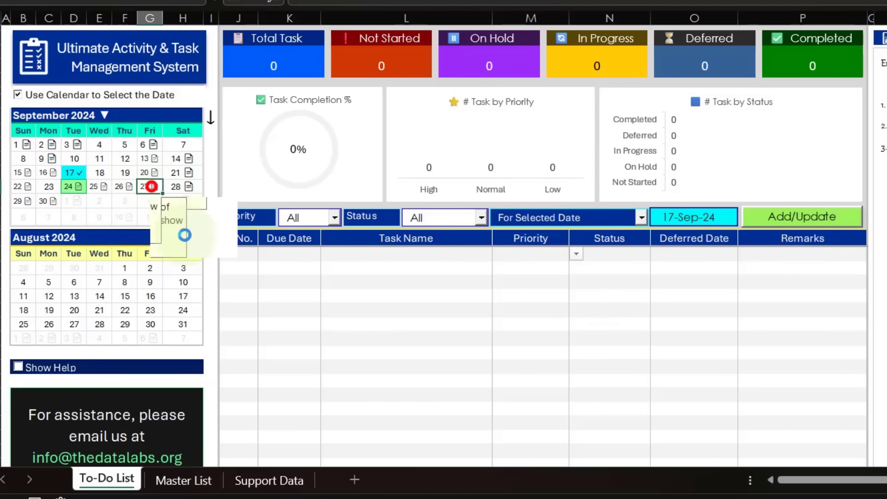
click(601, 241)
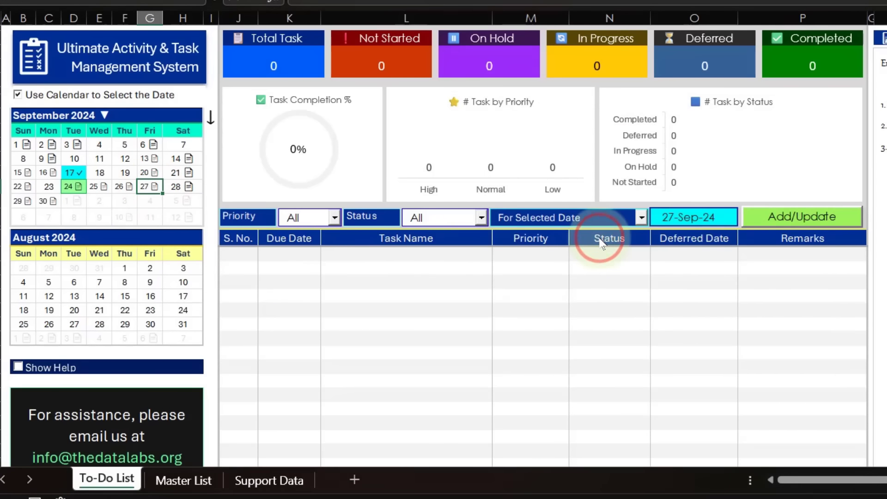
click(731, 266)
click(753, 265)
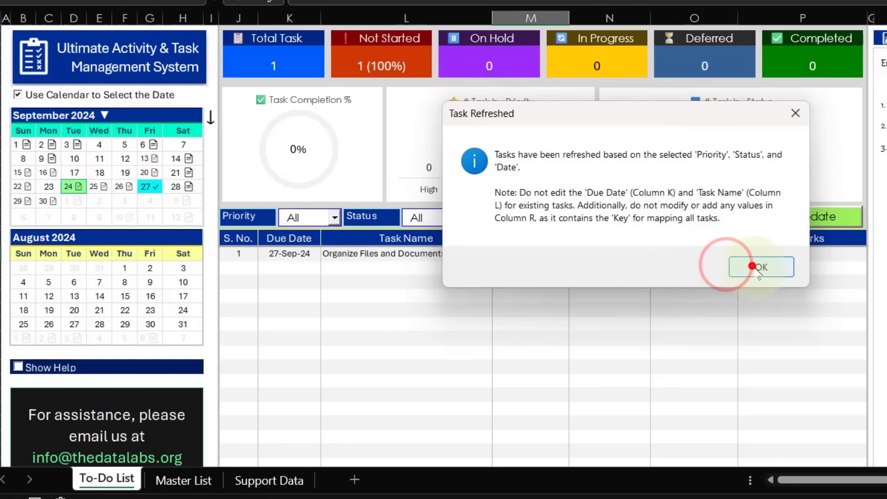
Select the task row from Due Date to Remarks, and turn the Show Help pop-ups on and off again to read them.
click(291, 250)
drag(464, 254, 785, 258)
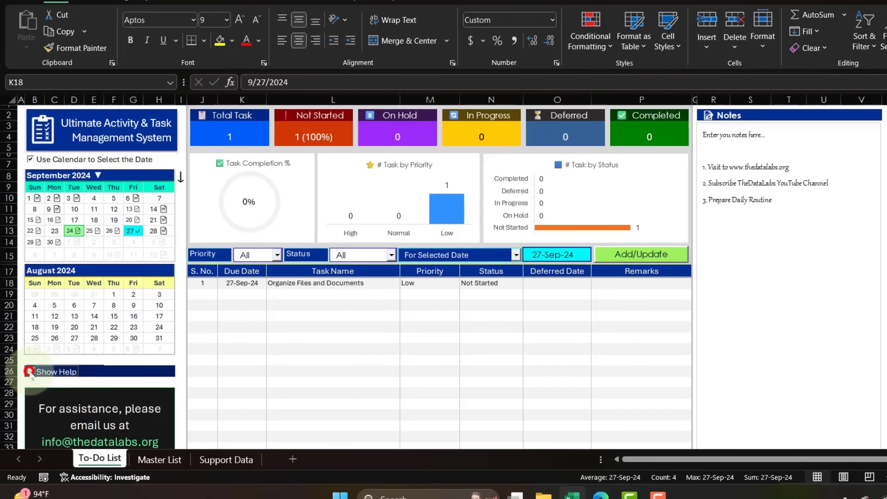
click(18, 367)
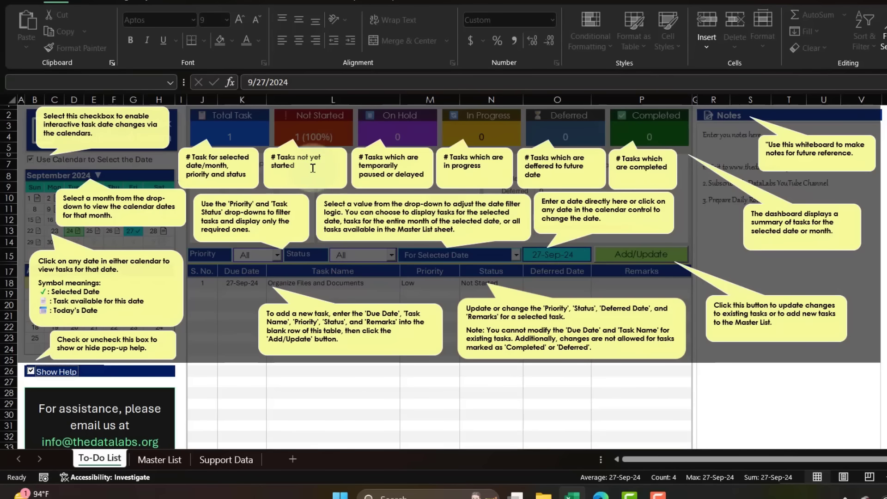
click(31, 373)
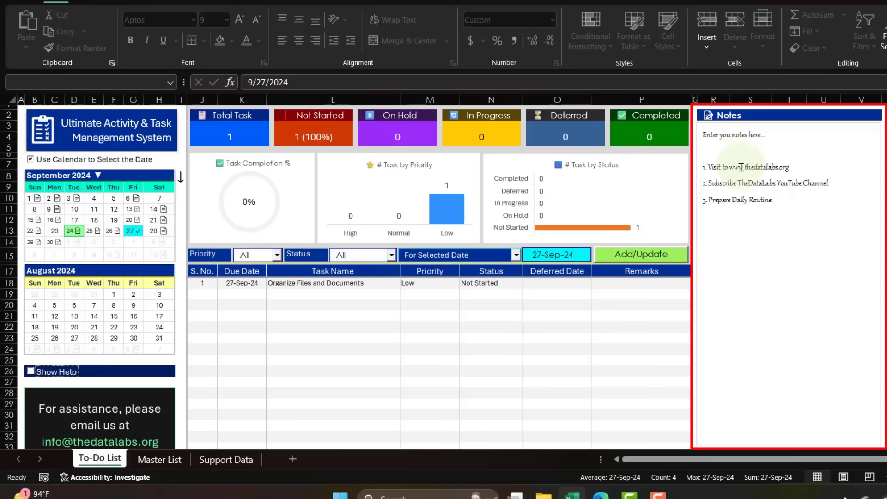
Replace the sample text in the Notes whiteboard with "This is for my reference...".
drag(704, 133, 786, 249)
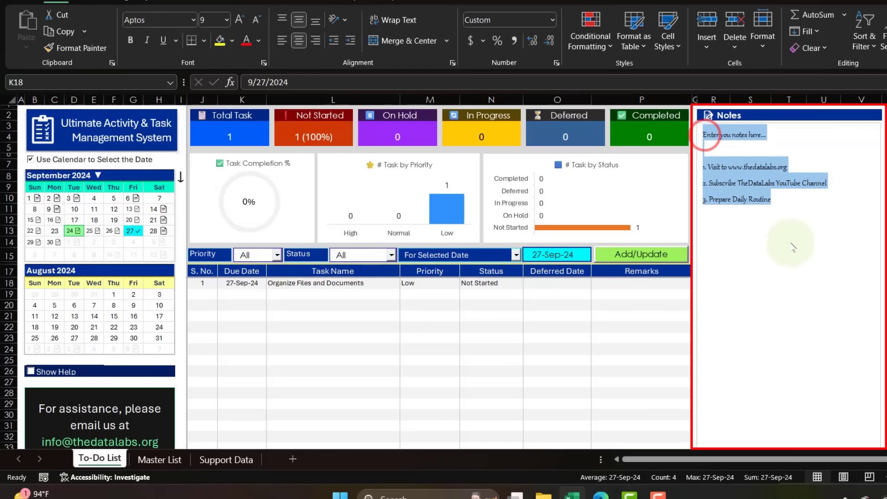
click(767, 199)
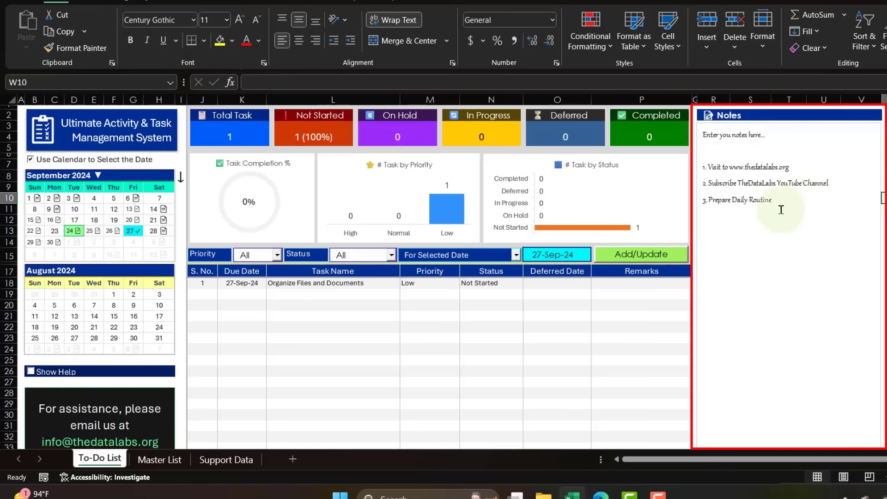
drag(794, 217, 704, 134)
key(Delete)
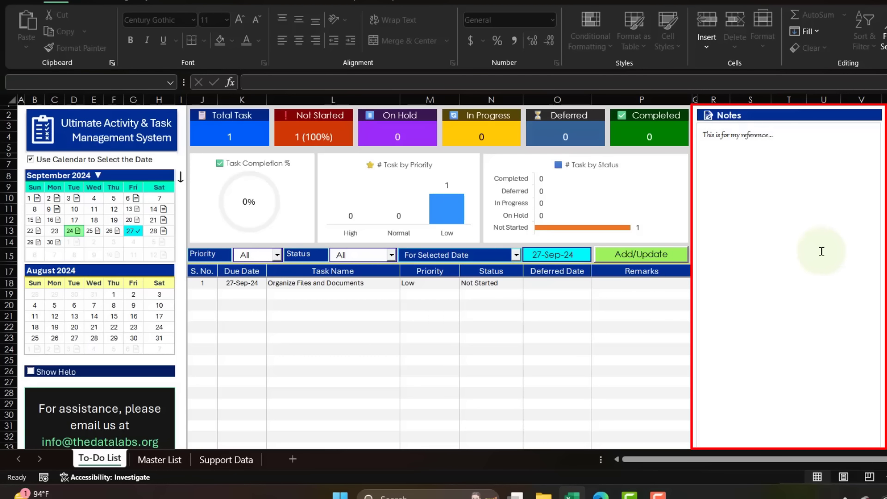
key(Escape)
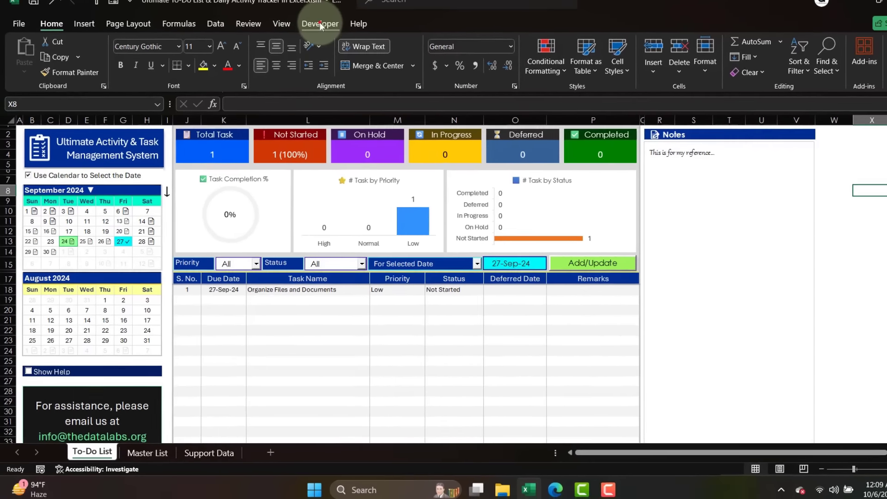
Open the workbook's Visual Basic editor and display the code of Module1 from the Modules folder.
click(317, 21)
click(25, 77)
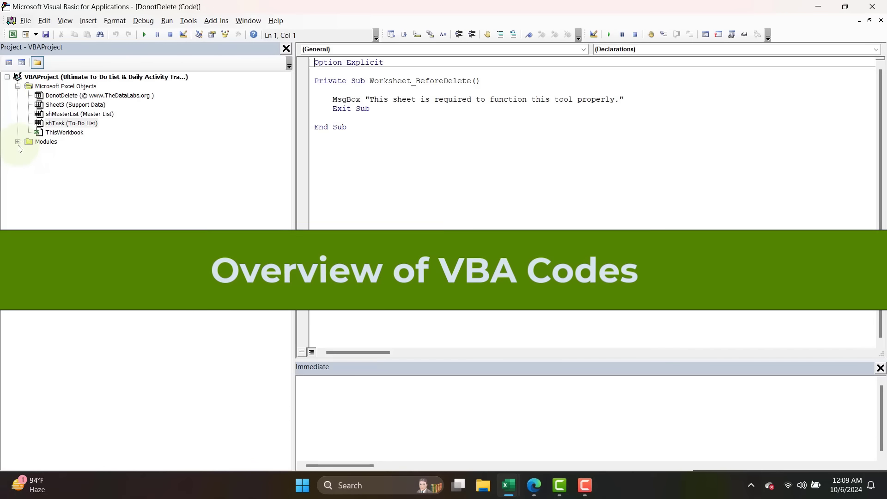
click(18, 142)
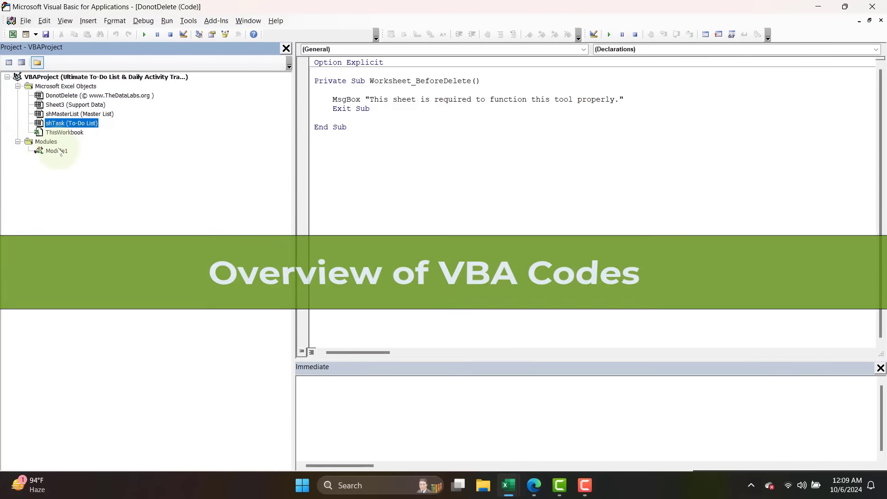
double_click(52, 149)
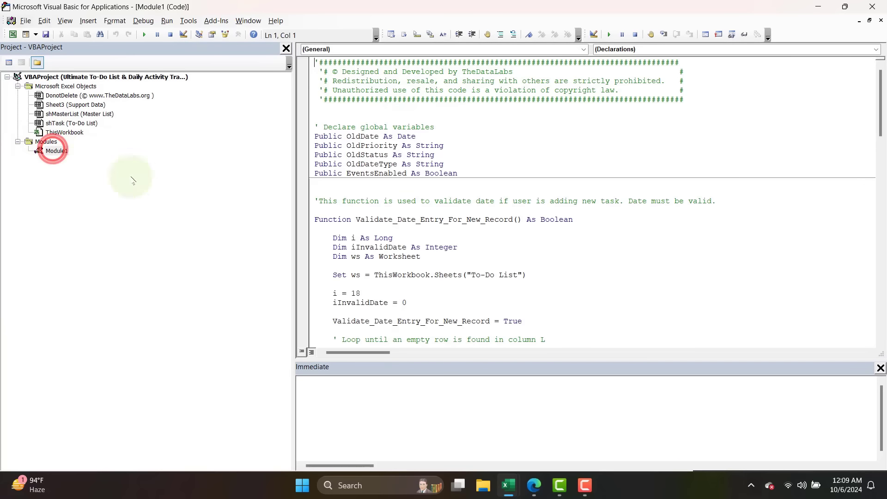
Examine Module1's global variable declarations and the Validate_Date_Entry_For_New_Record function that validates a new task's date.
drag(470, 172, 312, 136)
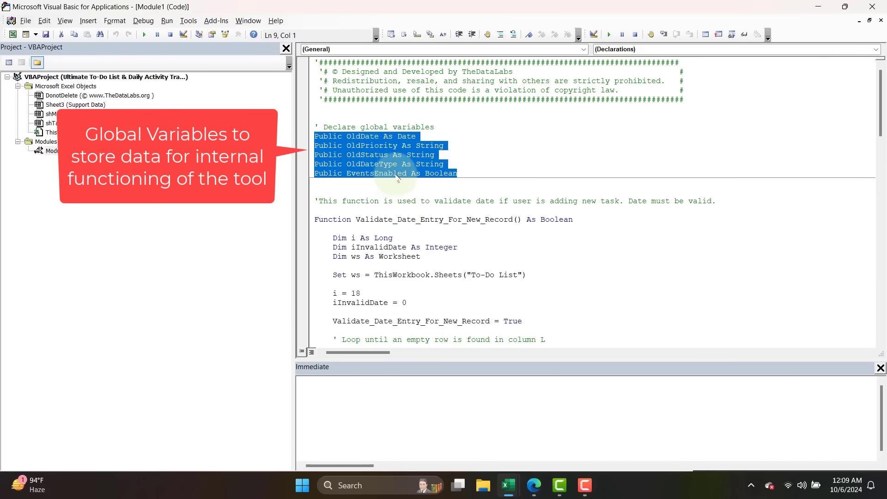
scroll(502, 183, down, 4)
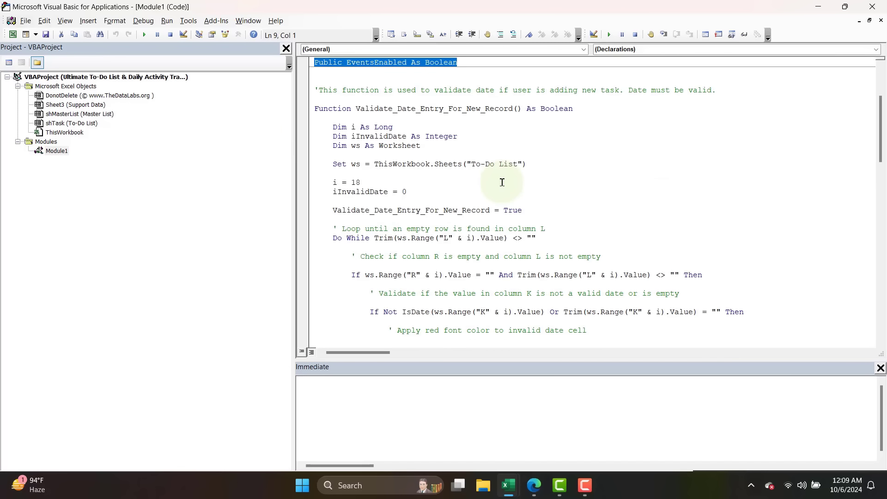
click(319, 91)
click(313, 109)
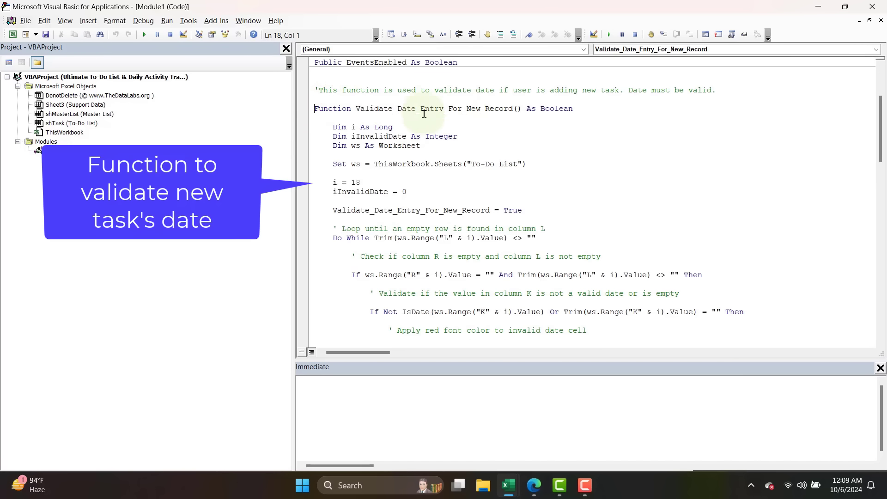
drag(355, 109, 422, 129)
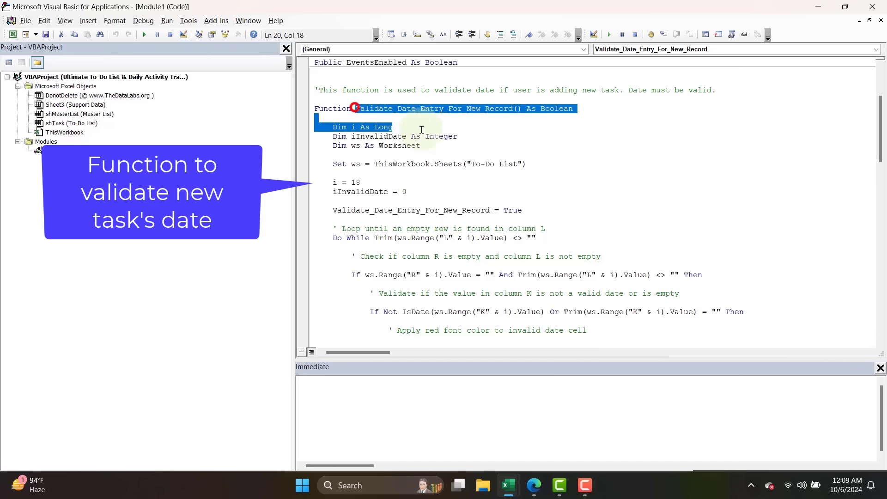
scroll(422, 129, down, 13)
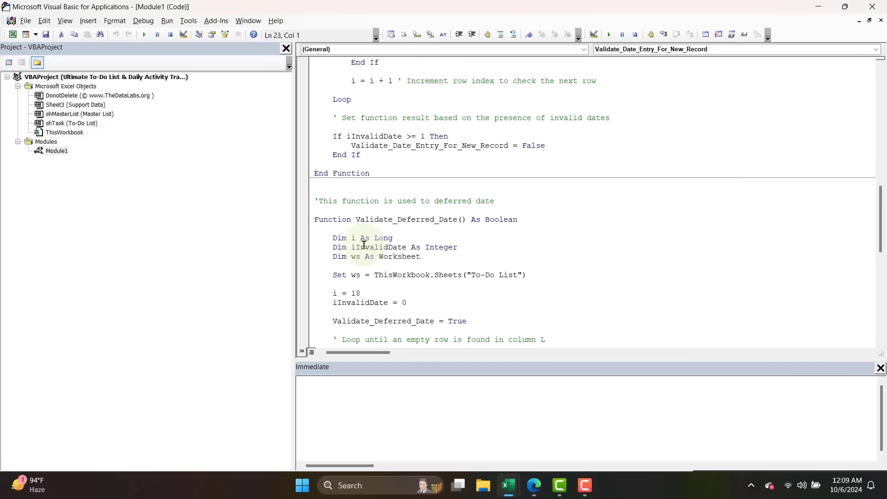
Examine the Validate_Deferred_Date function through to its End Function line.
drag(315, 219, 331, 284)
scroll(439, 297, down, 4)
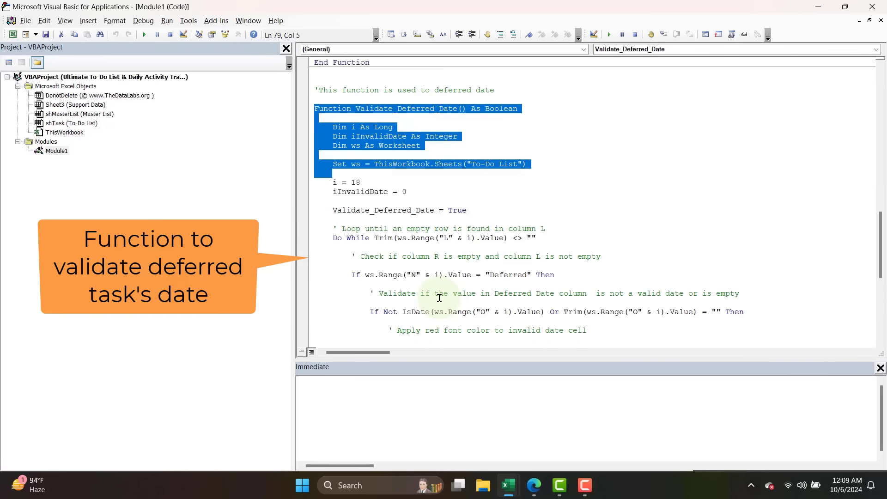
scroll(439, 298, down, 9)
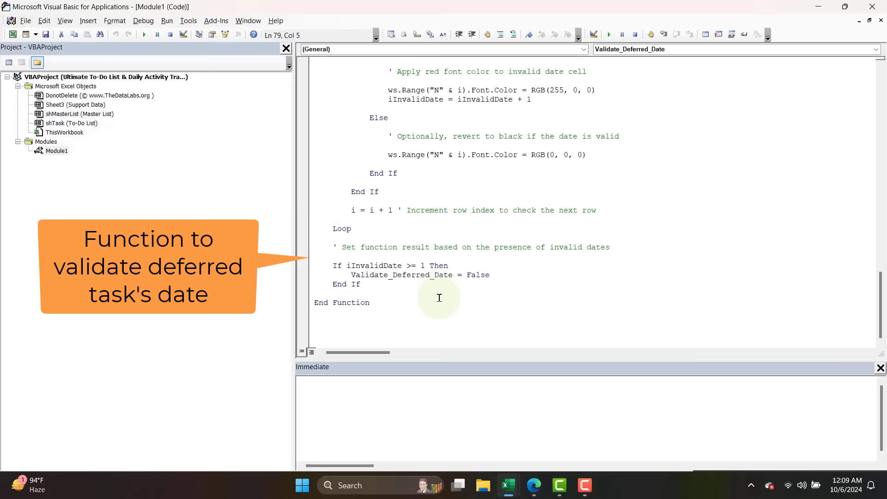
click(393, 300)
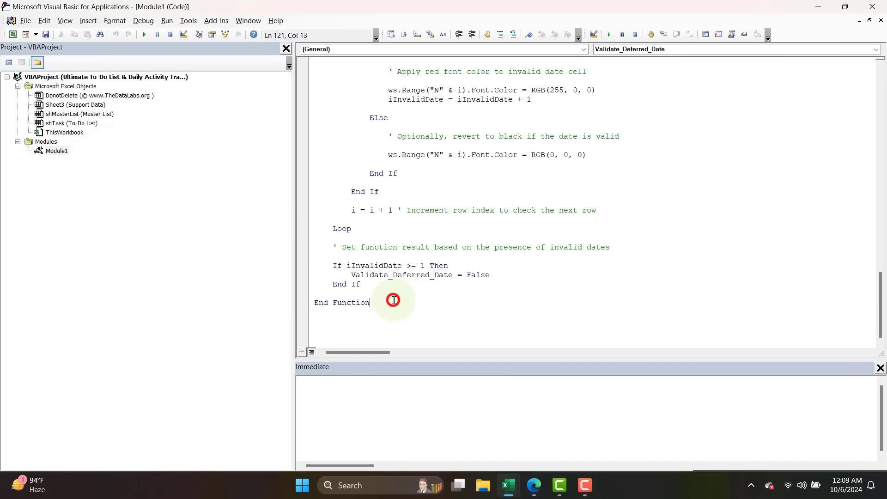
Open the ThisWorkbook code and highlight the variable initialization lines in Workbook_Open.
double_click(70, 132)
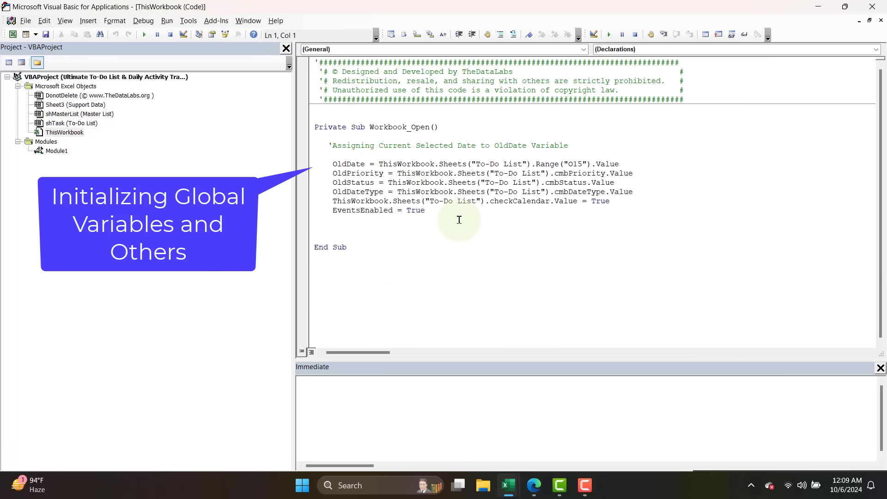
drag(459, 220, 337, 164)
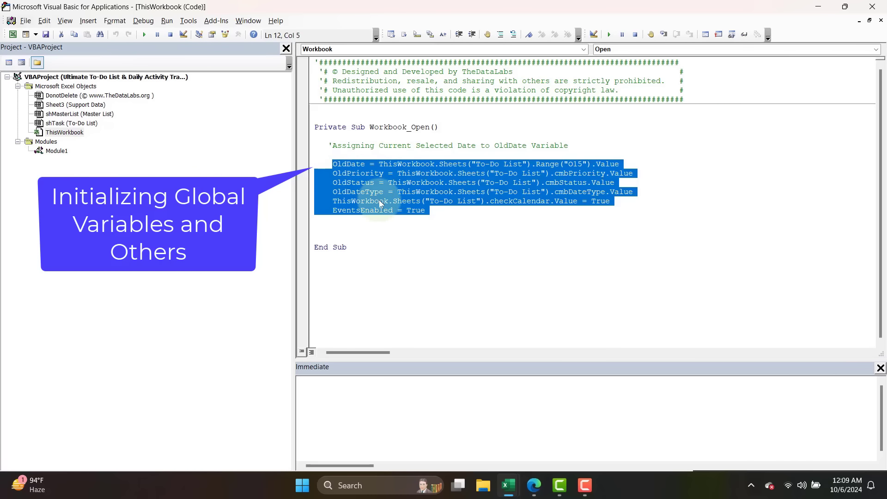
Open the shTask (To-Do List) code, widen the code pane, and examine the chkHelp_Click procedure.
double_click(83, 123)
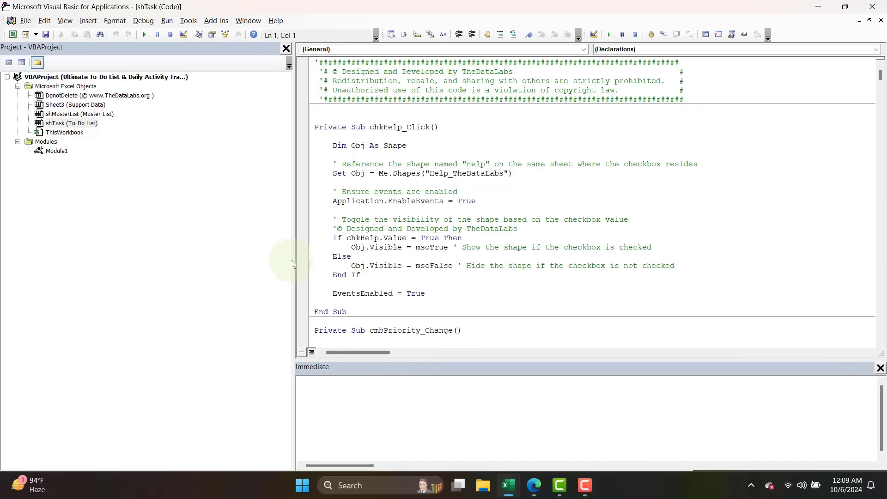
drag(294, 259, 152, 243)
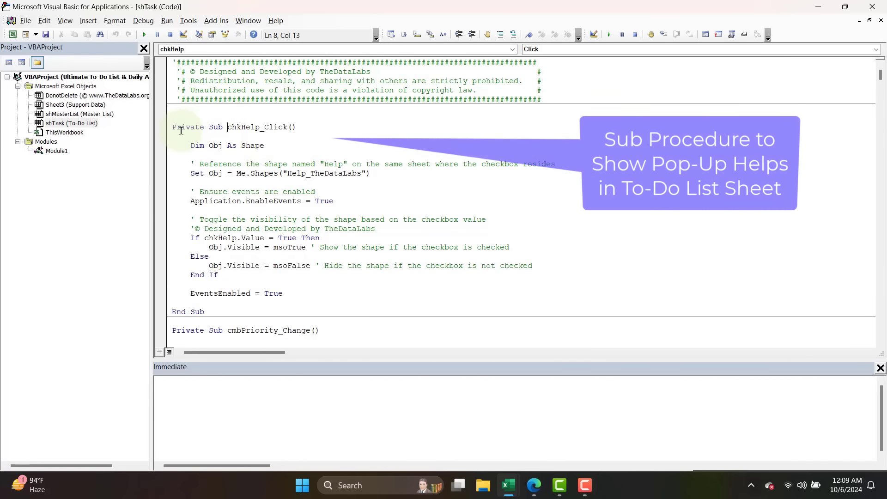
drag(228, 126, 302, 296)
scroll(301, 296, down, 7)
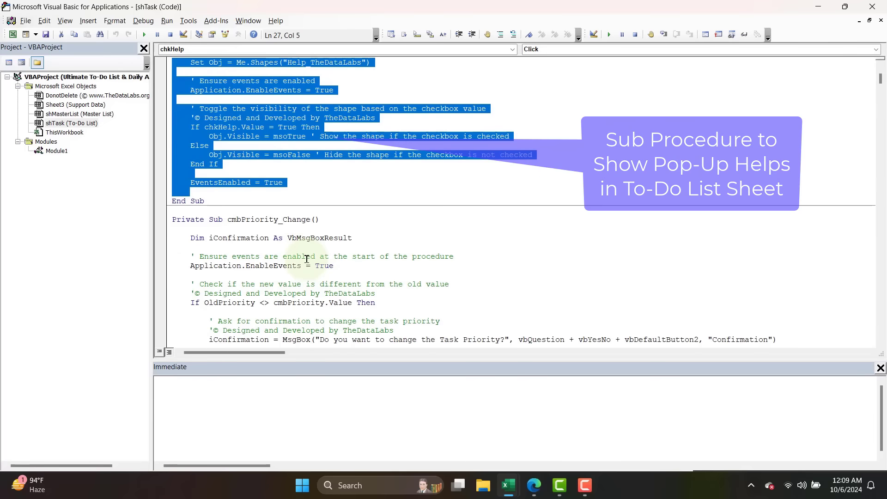
Examine the cmbPriority_Change procedure behind the Priority drop-down.
drag(172, 136, 369, 247)
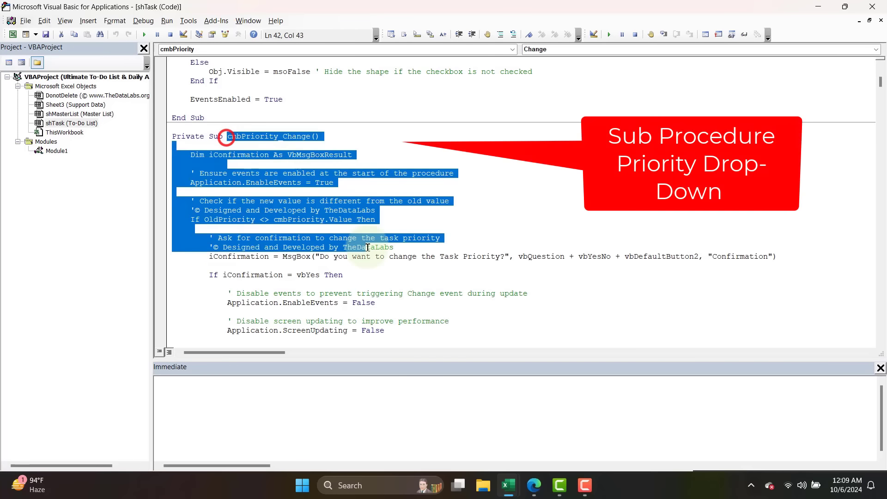
scroll(368, 247, down, 8)
scroll(368, 248, down, 9)
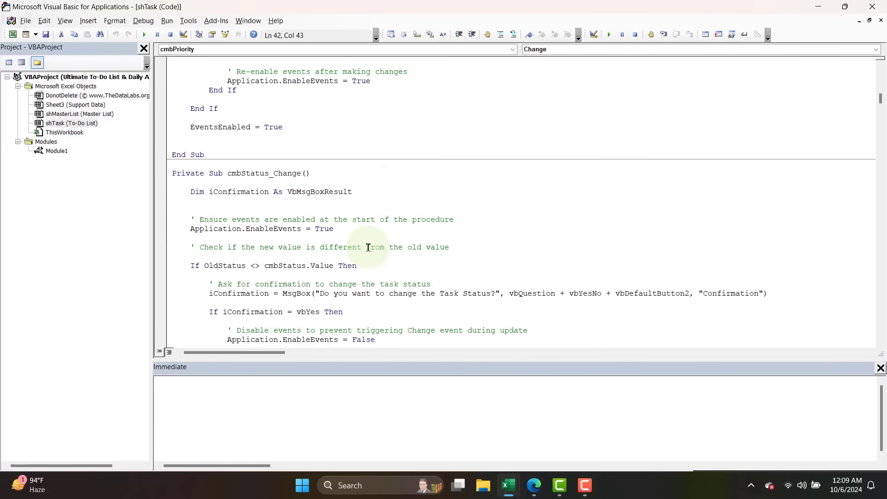
Examine the cmbStatus_Change procedure behind the Status drop-down through to its End Sub line.
drag(227, 173, 357, 248)
scroll(357, 248, down, 5)
scroll(307, 175, up, 1)
scroll(308, 174, up, 1)
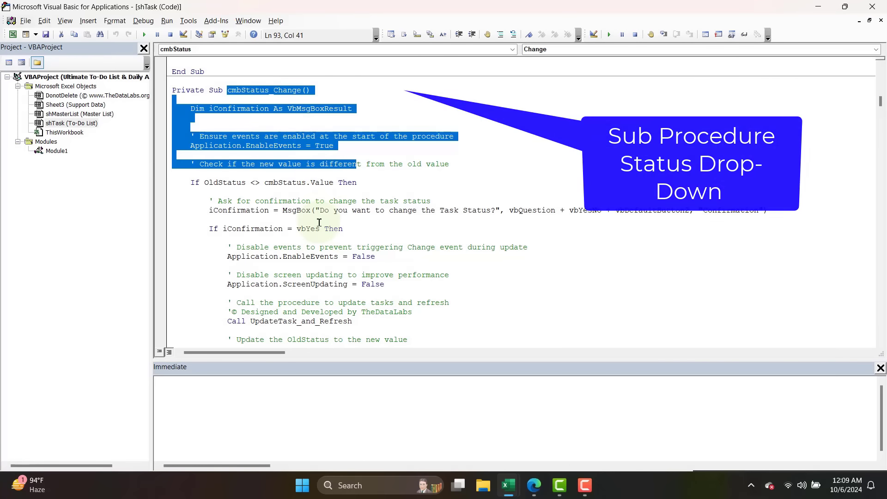
scroll(319, 222, down, 11)
click(228, 289)
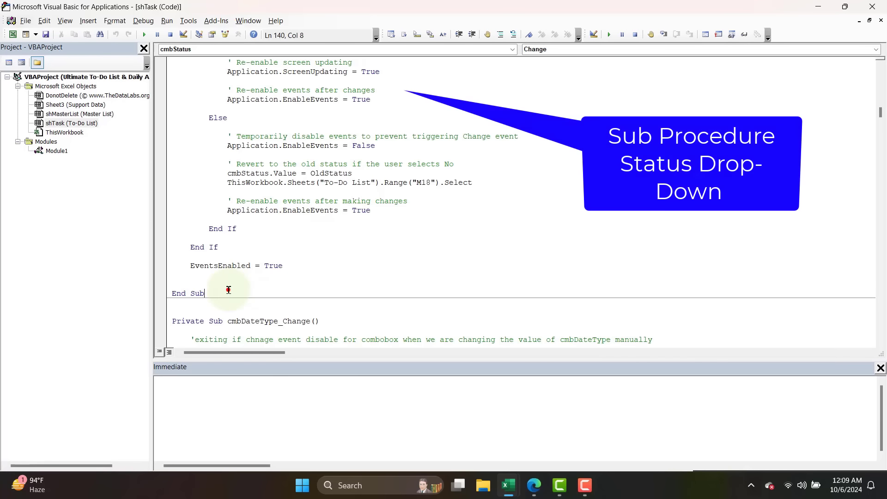
Examine the cmbDateType_Change procedure behind the date filter drop-down, highlighting its name.
scroll(239, 285, down, 6)
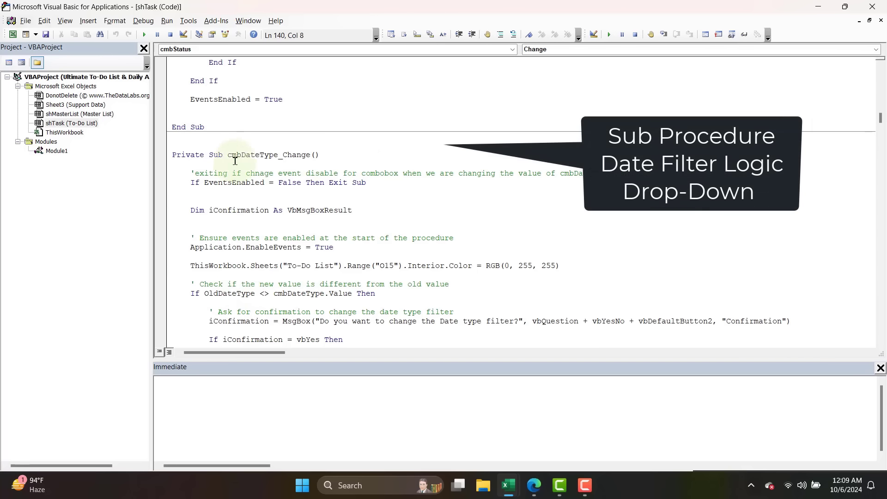
drag(229, 156, 331, 158)
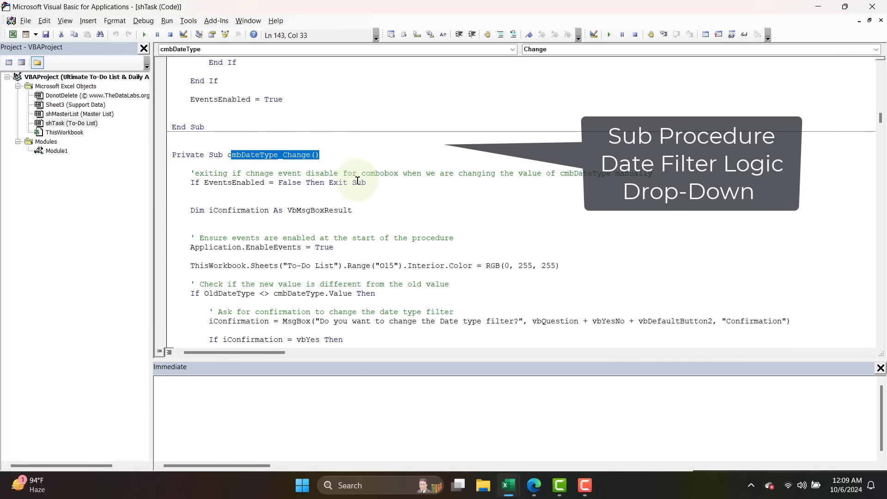
scroll(354, 221, down, 15)
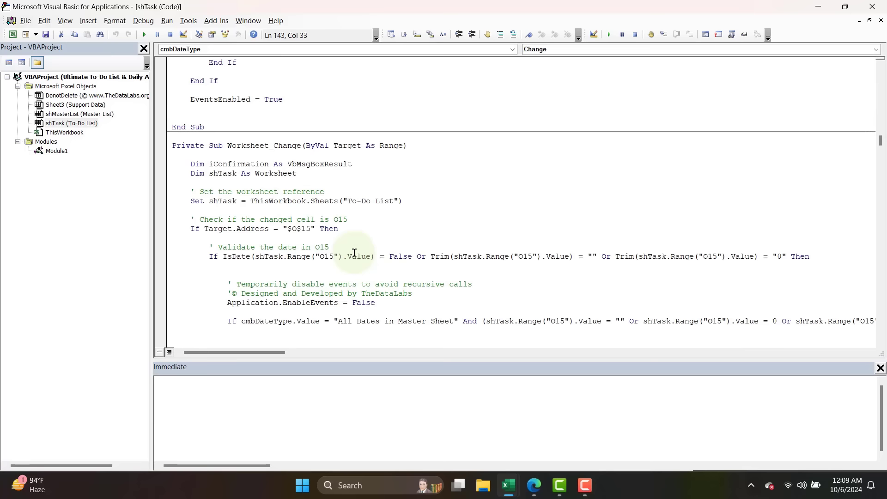
Highlight the Worksheet_Change declaration and examine the procedure that handles the date input cell O15.
drag(227, 146, 400, 155)
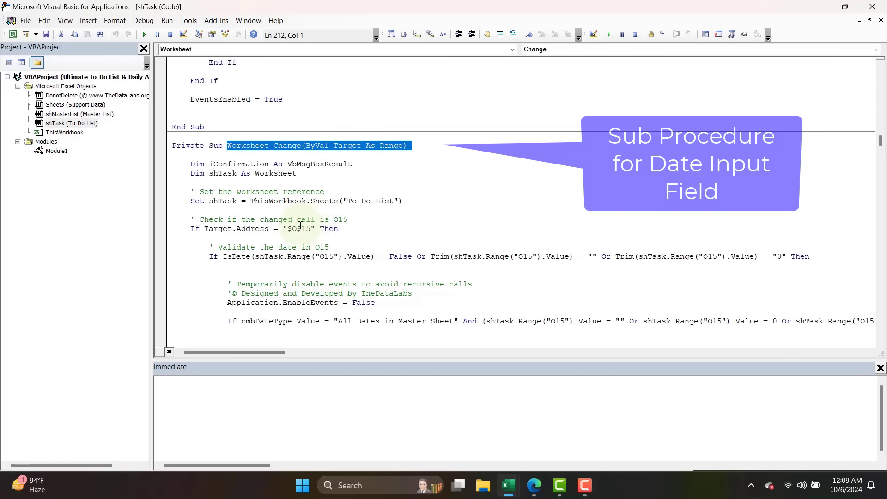
click(346, 236)
key(alt+F11)
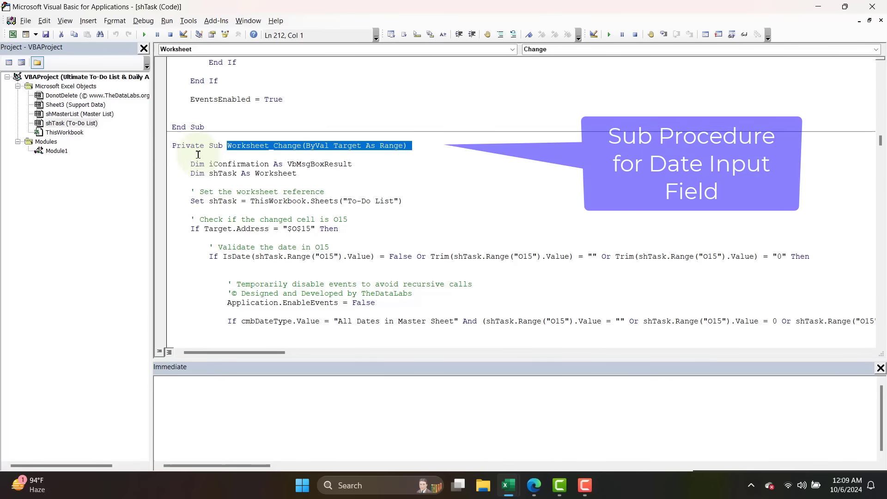
click(167, 146)
scroll(293, 289, down, 20)
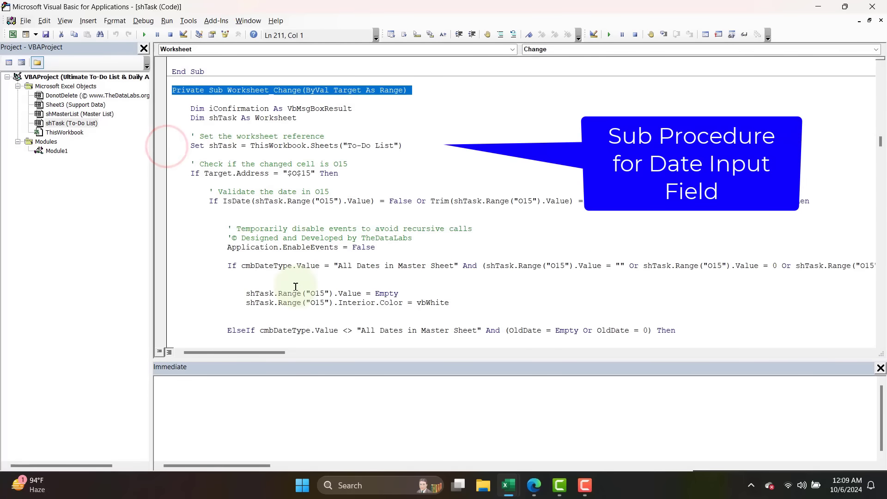
scroll(294, 290, down, 9)
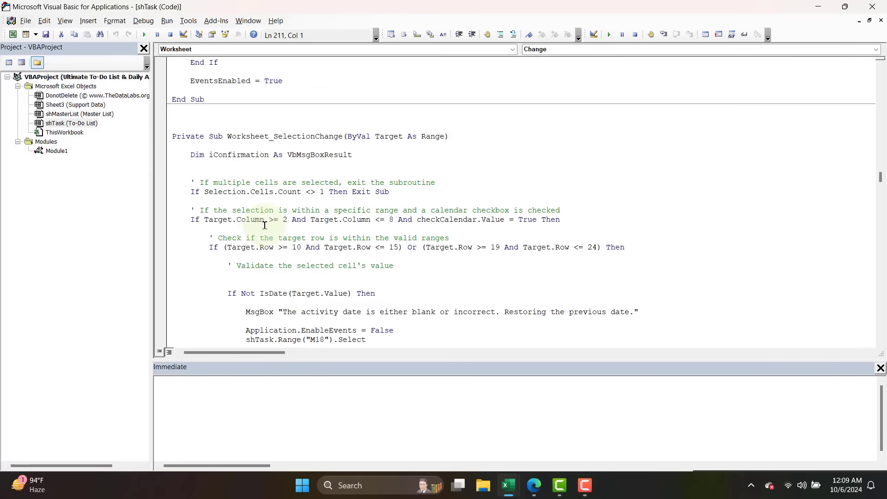
Examine the Worksheet_SelectionChange procedure, checking it against the calendars on the To-Do List sheet.
click(225, 140)
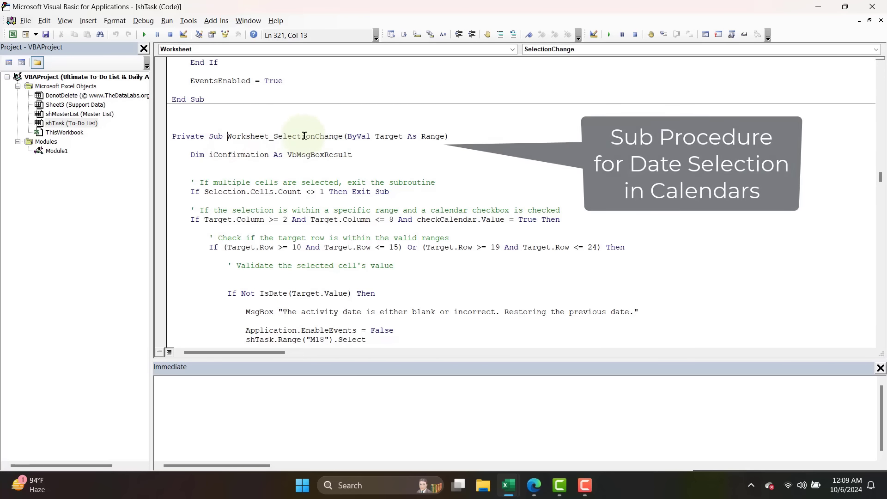
key(alt+Tab)
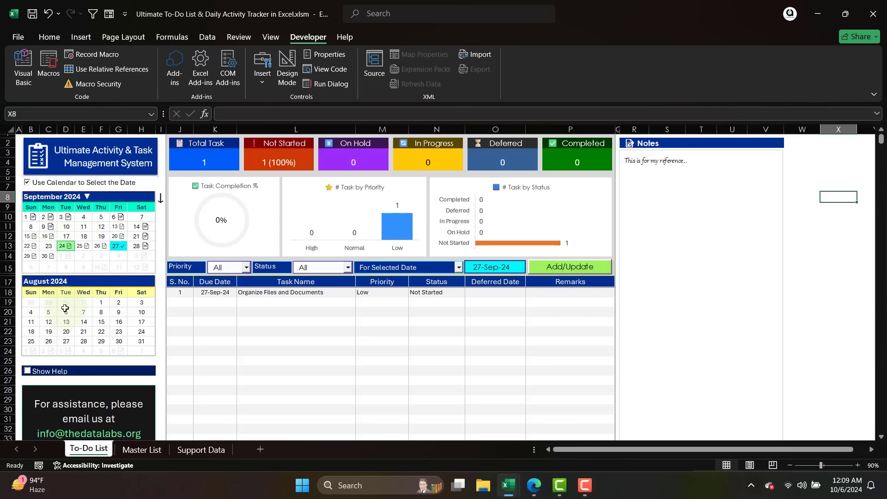
key(alt+Tab)
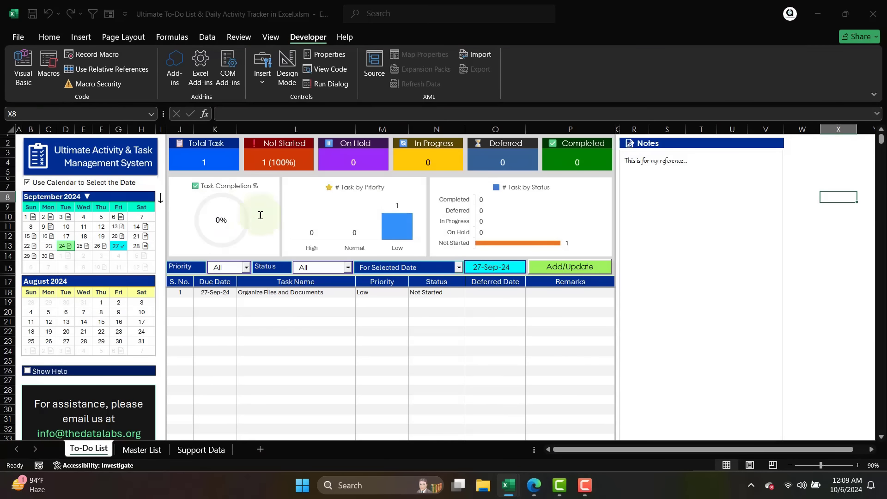
click(174, 136)
scroll(298, 301, down, 20)
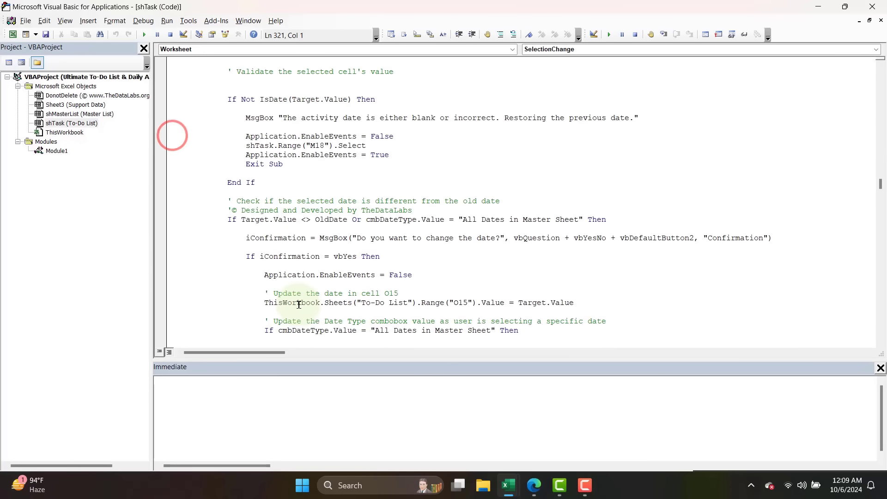
scroll(300, 305, down, 2)
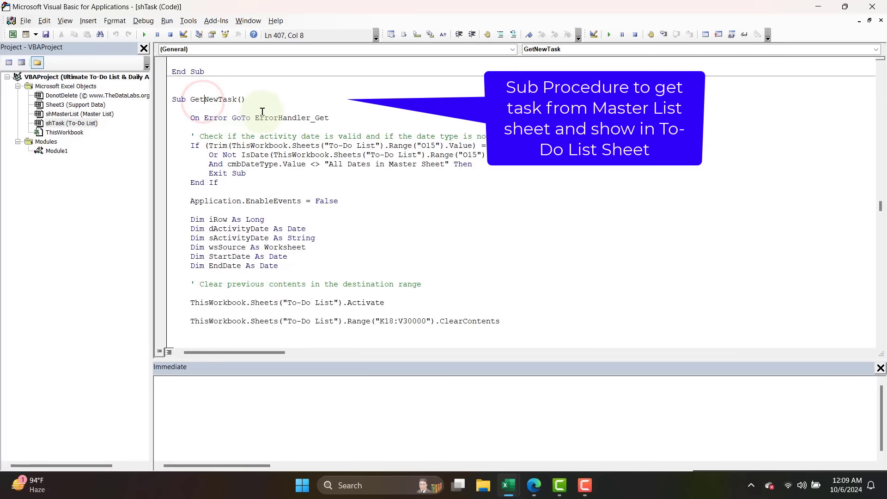
Examine the GetNewTask procedure, including its Master List source and date type filter cases.
double_click(189, 100)
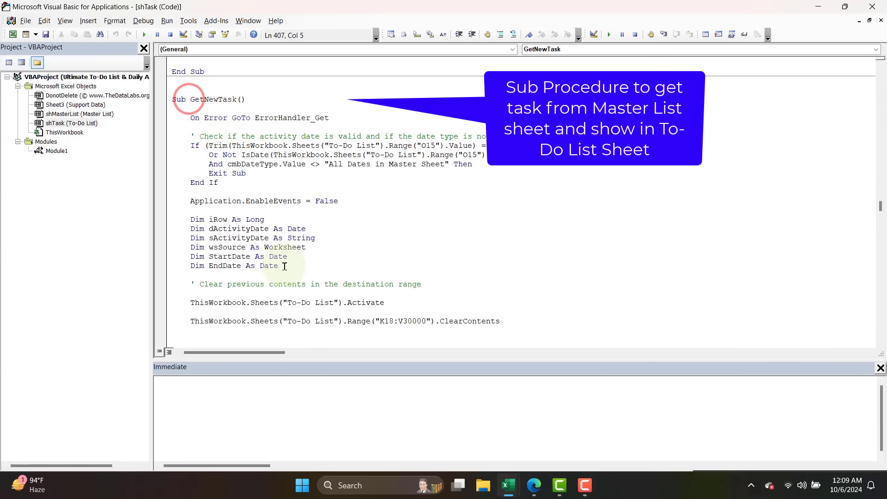
scroll(285, 267, down, 7)
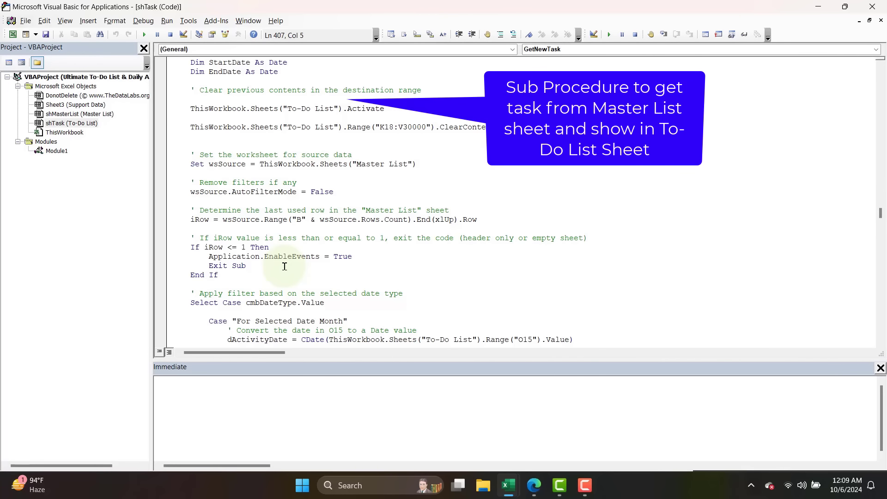
scroll(285, 267, down, 20)
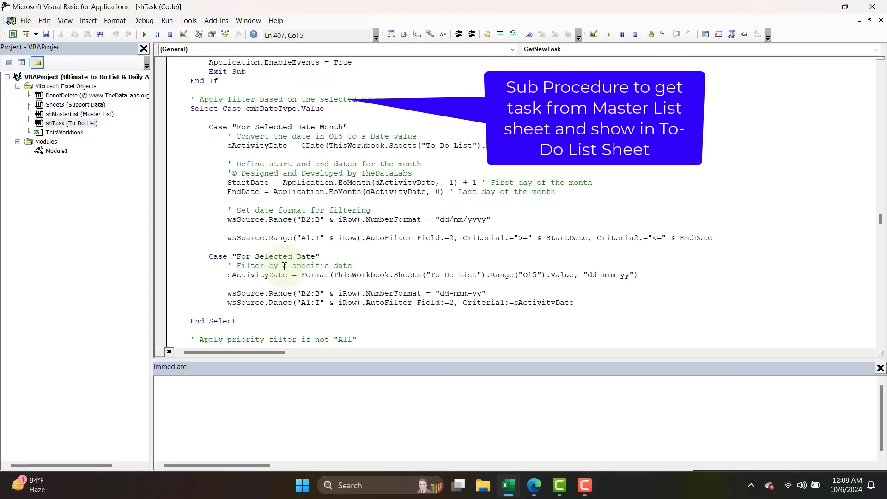
scroll(285, 267, down, 10)
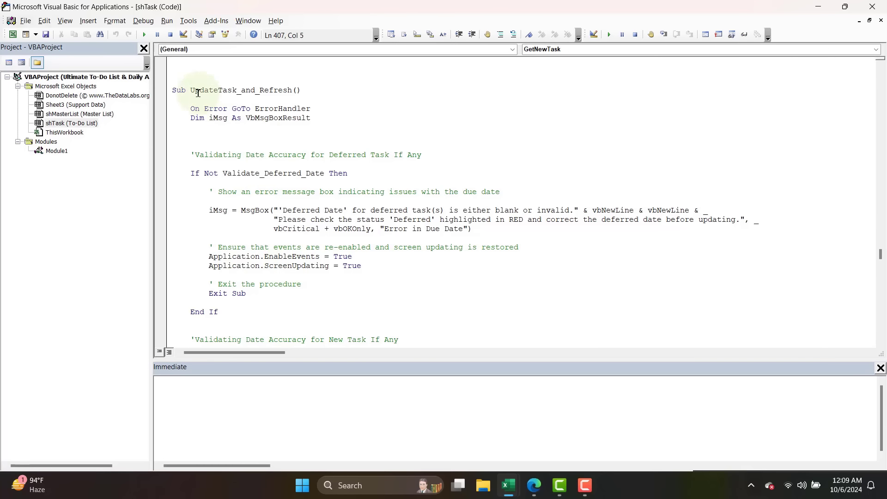
Examine the UpdateTask_and_Refresh validations for deferred task dates, new task due dates and the selected date in O15.
scroll(299, 227, down, 5)
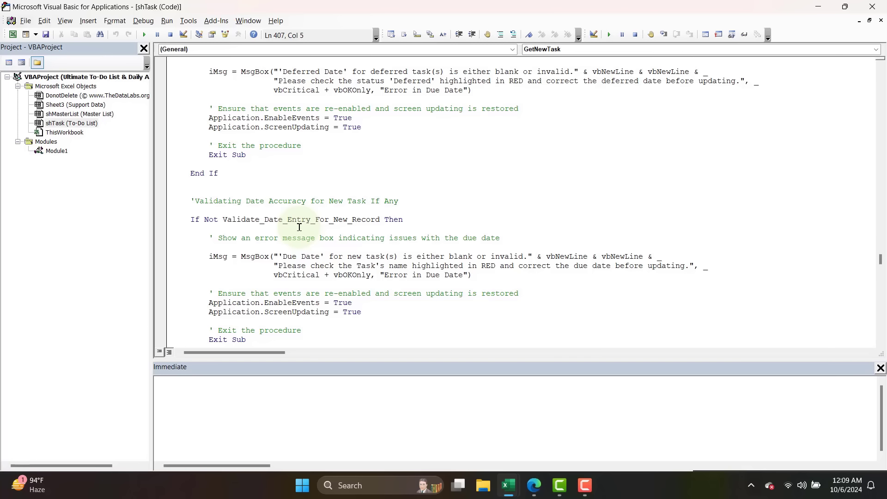
scroll(299, 227, down, 6)
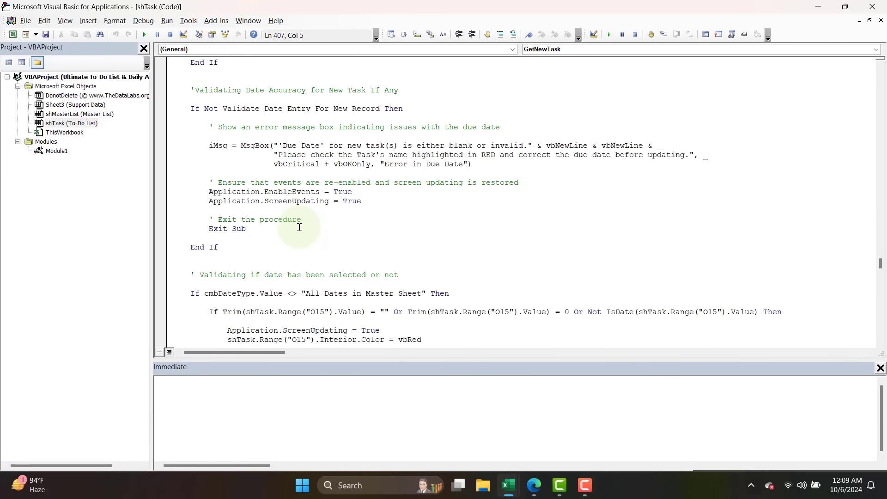
scroll(285, 169, down, 3)
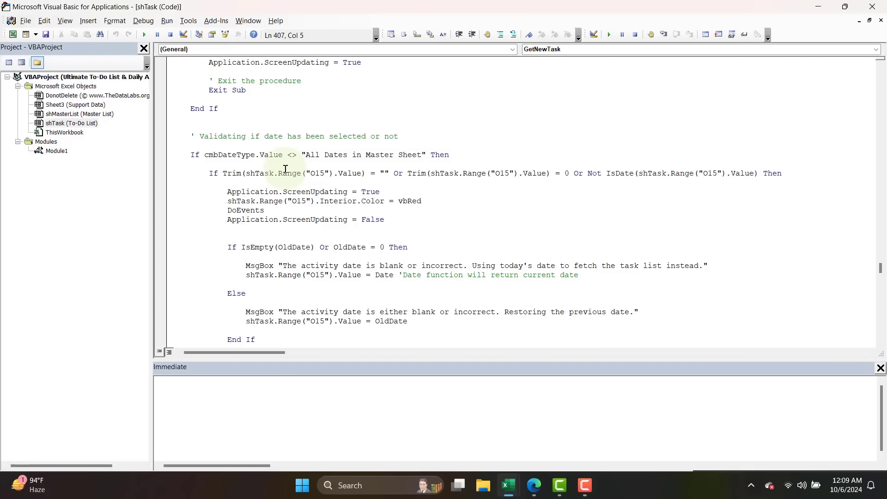
scroll(286, 169, down, 6)
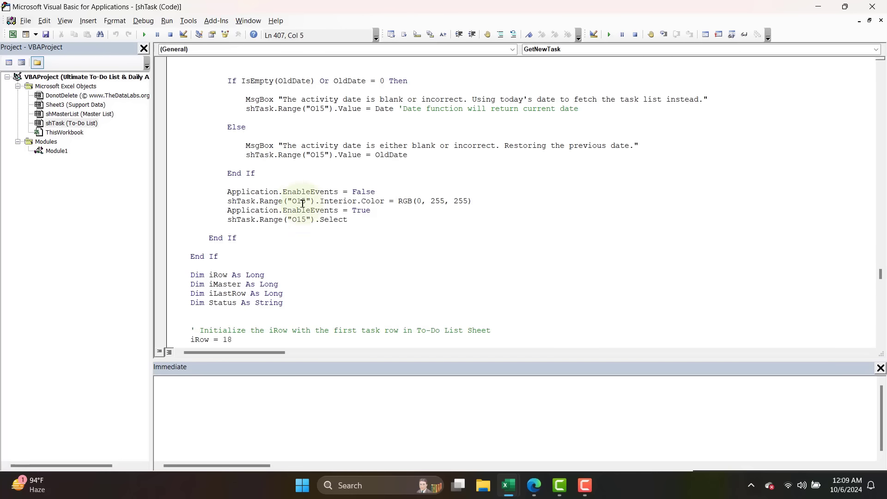
click(303, 204)
scroll(314, 231, up, 18)
scroll(332, 244, down, 11)
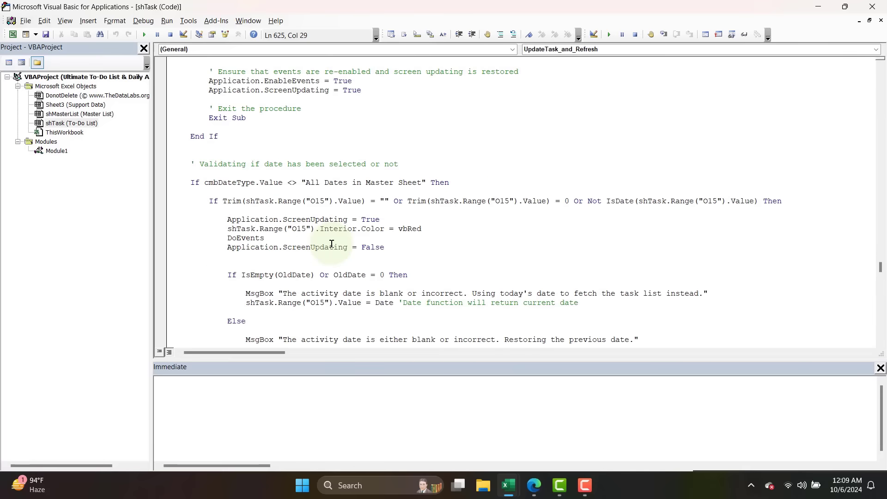
scroll(332, 244, down, 6)
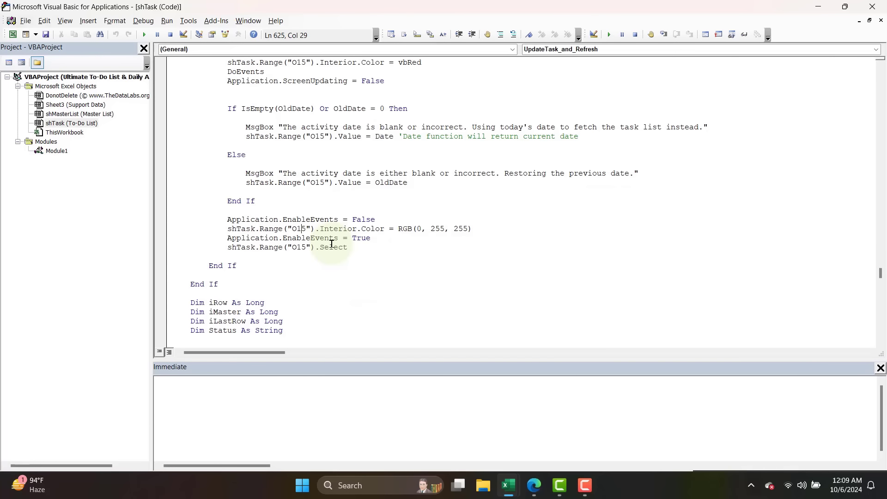
Examine the UpdateTask_and_Refresh loops that write To-Do List tasks to the Master List sheet.
scroll(340, 233, down, 4)
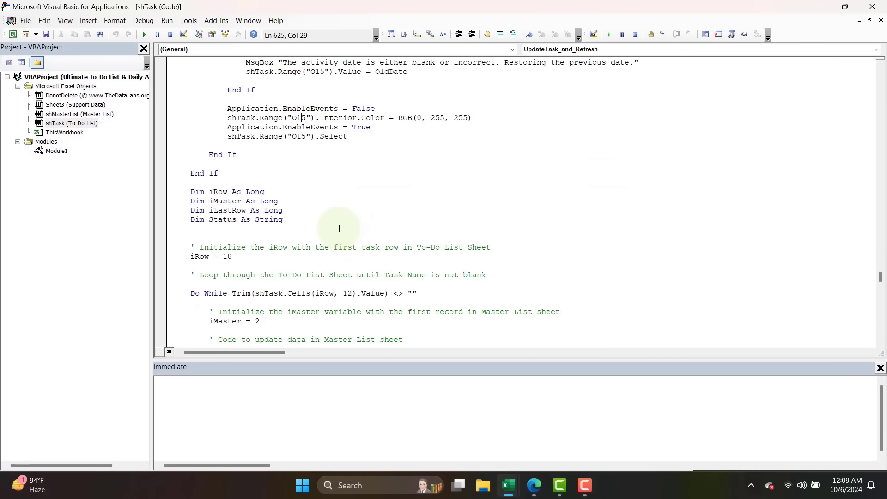
scroll(339, 229, down, 6)
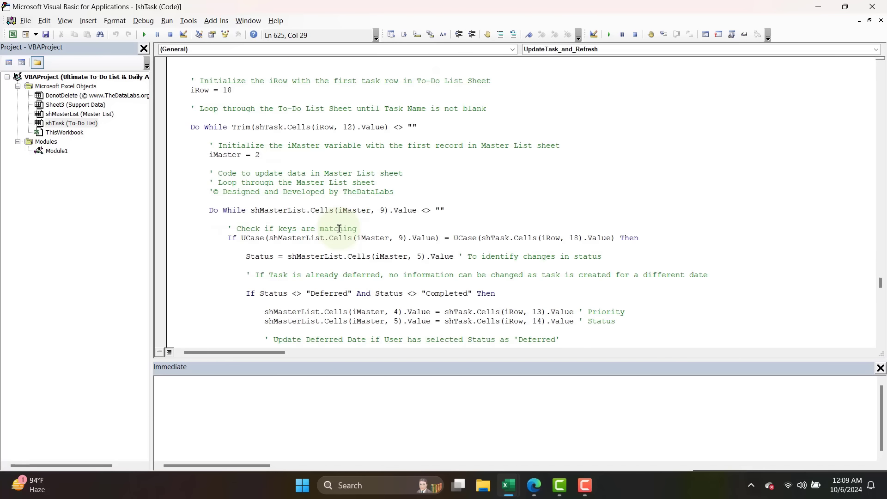
scroll(338, 229, down, 20)
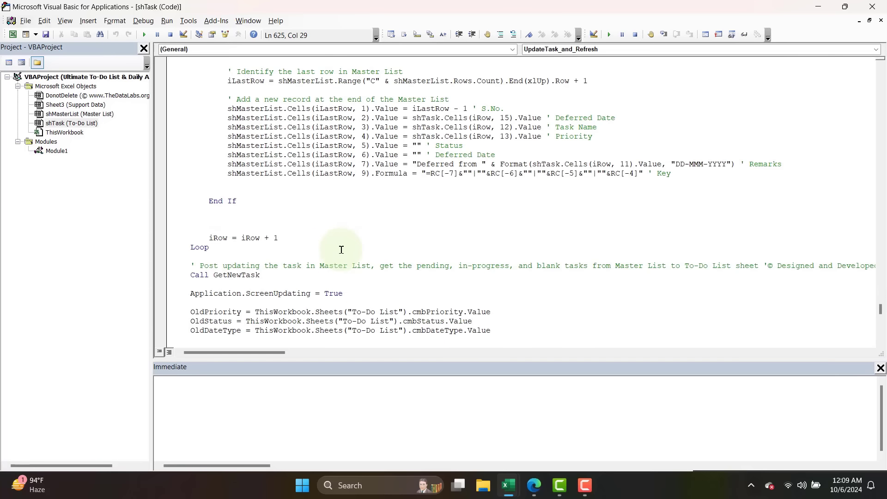
Examine the Update_On_Click procedure and highlight the UpdateTask_and_Refresh name in its Call line.
scroll(341, 250, down, 11)
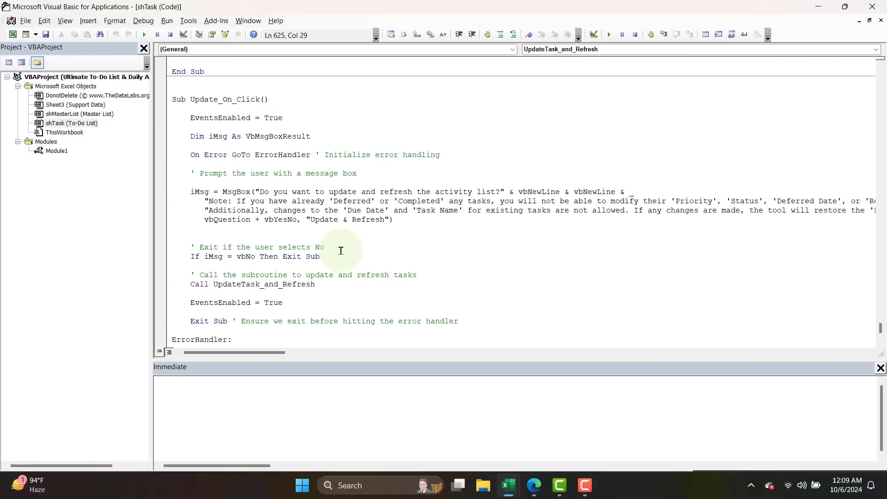
scroll(341, 250, down, 1)
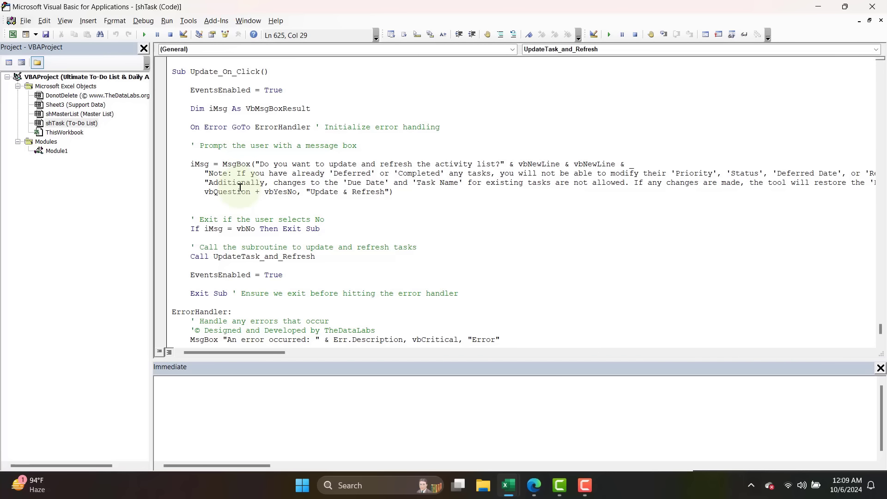
drag(217, 258, 318, 258)
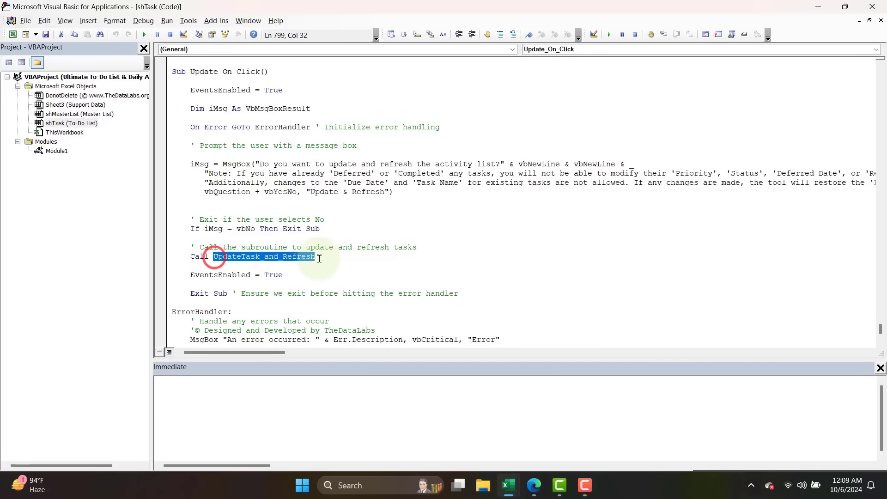
scroll(321, 257, down, 4)
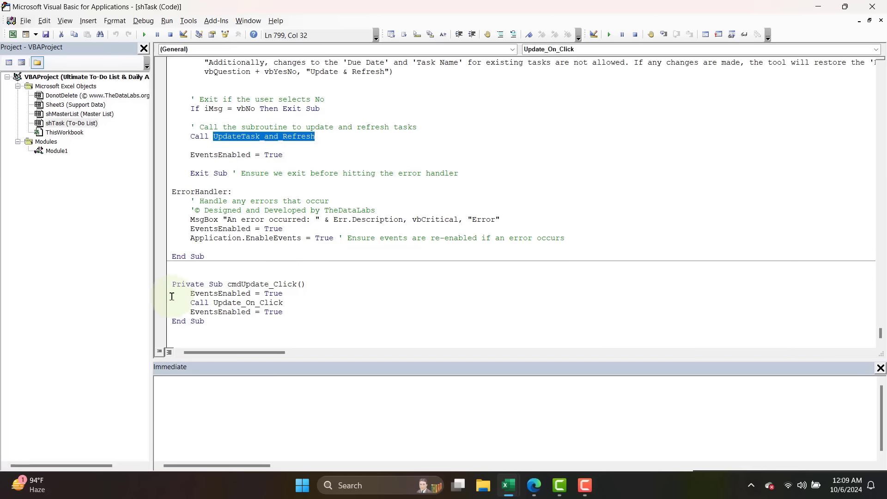
Highlight the cmdUpdate_Click procedure and add a blank line after its declaration and another before its End Sub.
drag(171, 286, 248, 323)
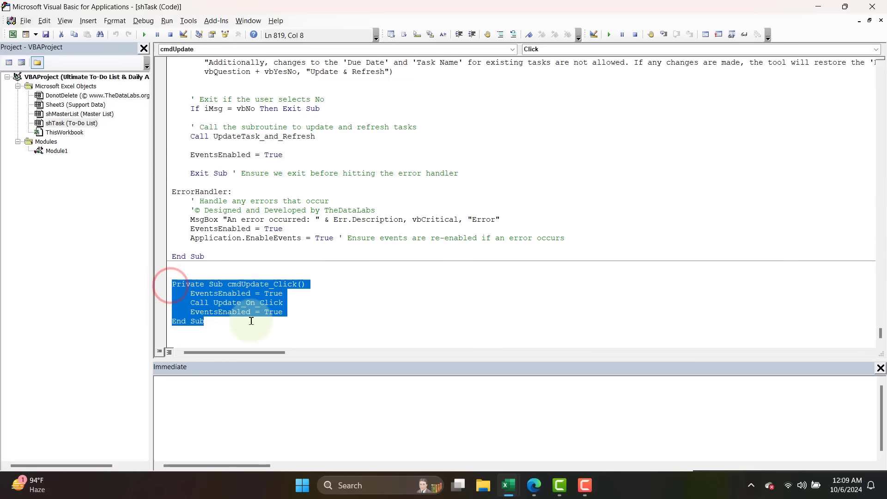
click(310, 314)
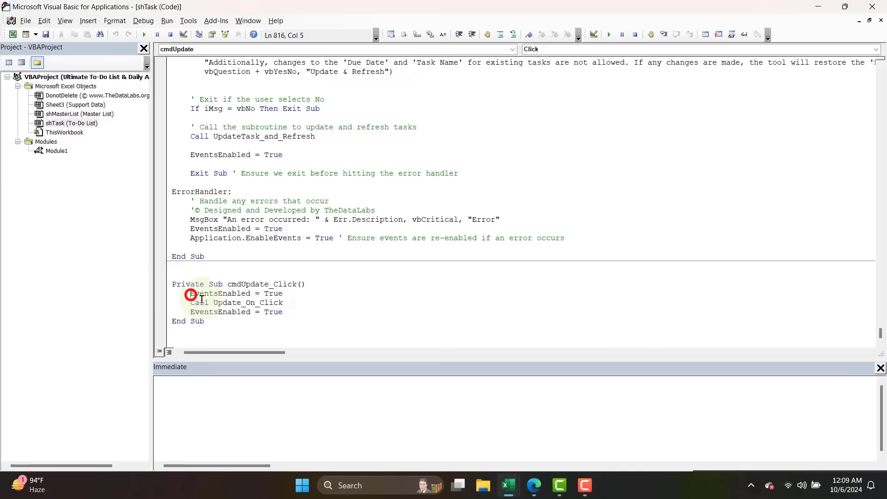
key(Return)
click(296, 325)
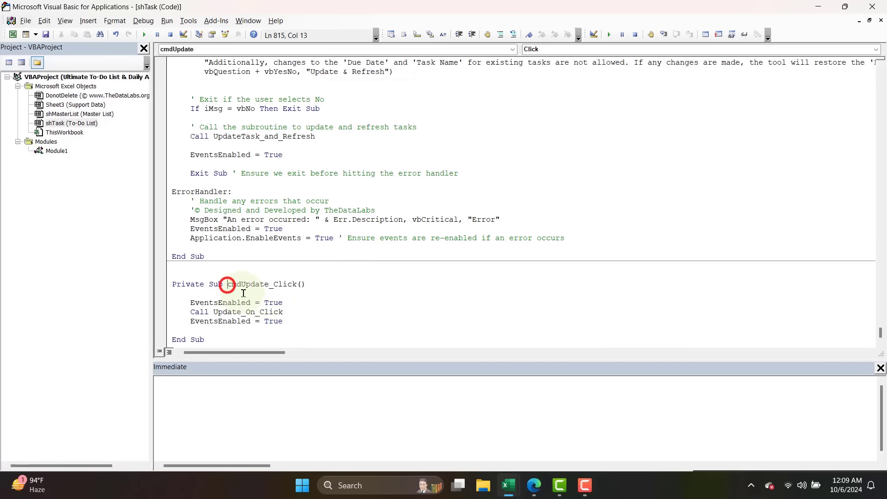
Review the UpdateTask_and_Refresh code backwards from its error handler to the new task due date validation.
key(alt)
scroll(245, 293, up, 20)
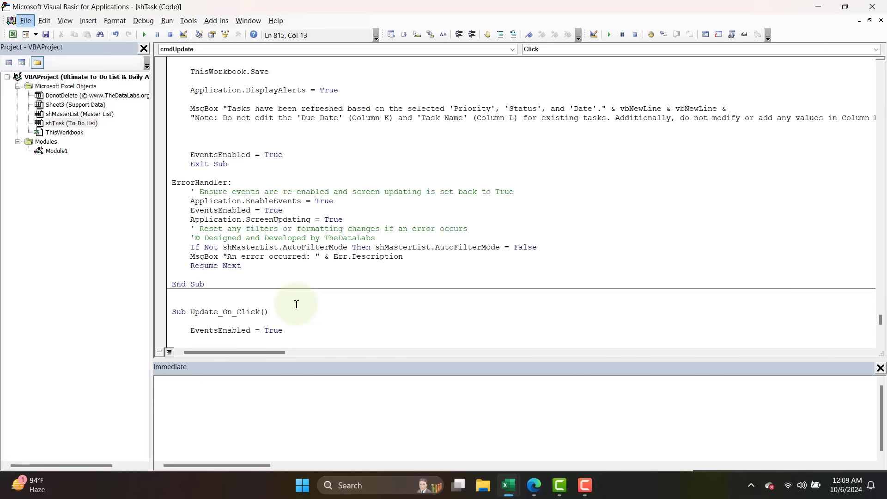
scroll(297, 304, up, 20)
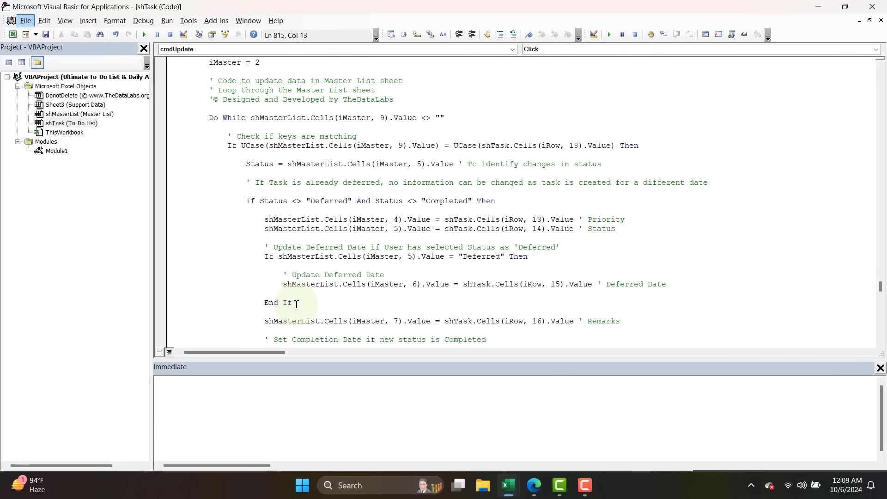
scroll(297, 304, up, 20)
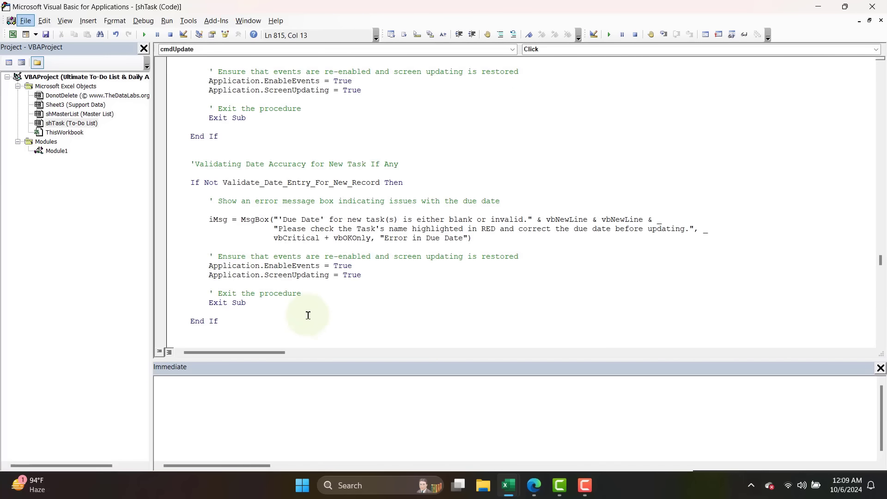
Examine the due date and deferred date validation blocks in the UpdateTask_and_Refresh procedure, highlighting the error message comment.
click(207, 256)
click(535, 257)
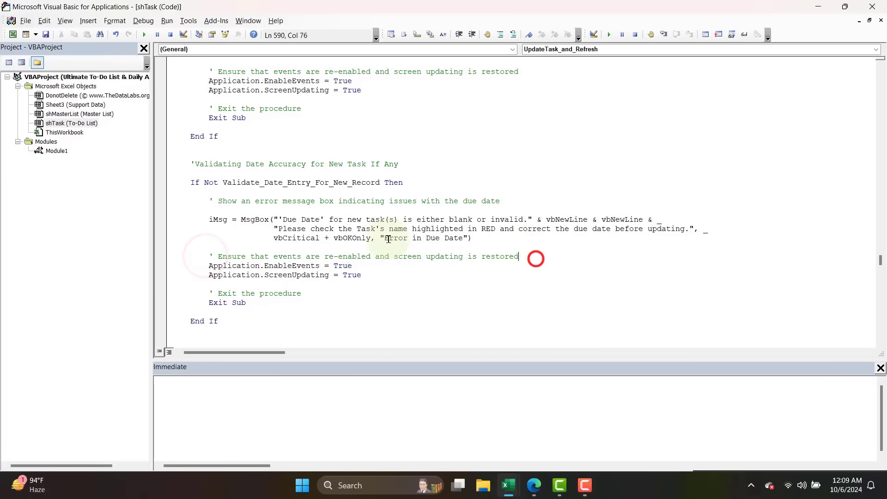
drag(210, 201, 506, 201)
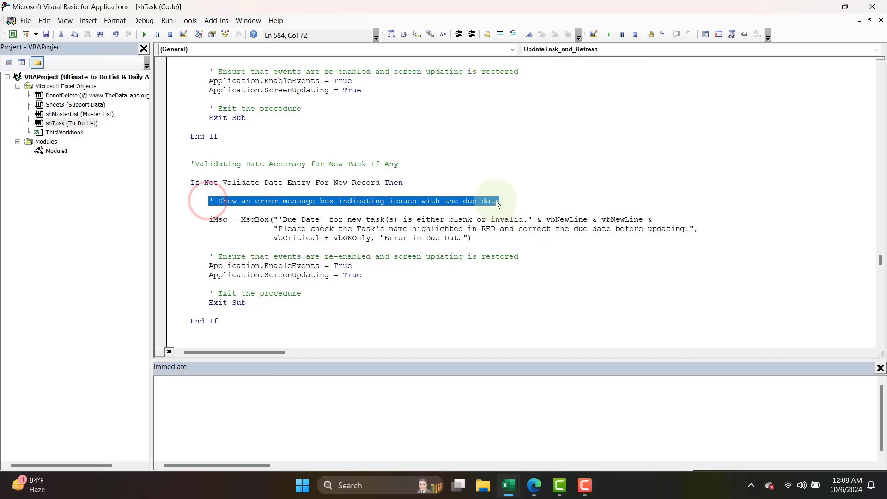
scroll(493, 205, up, 6)
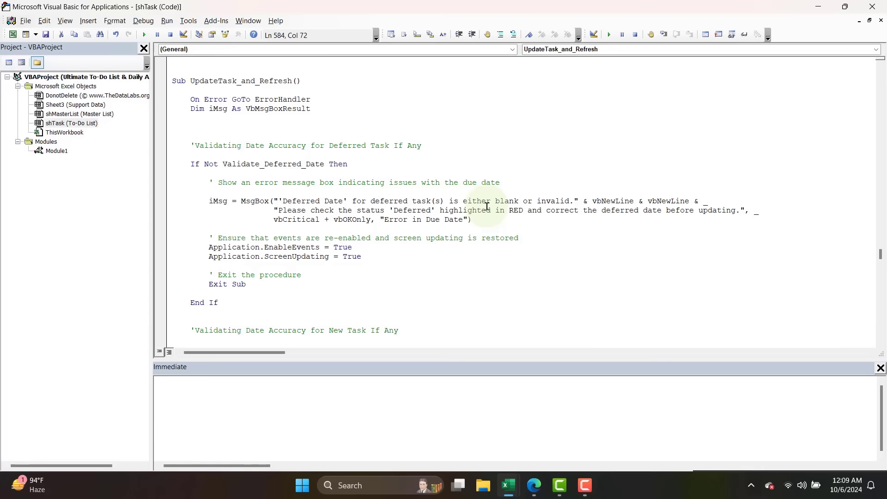
click(190, 122)
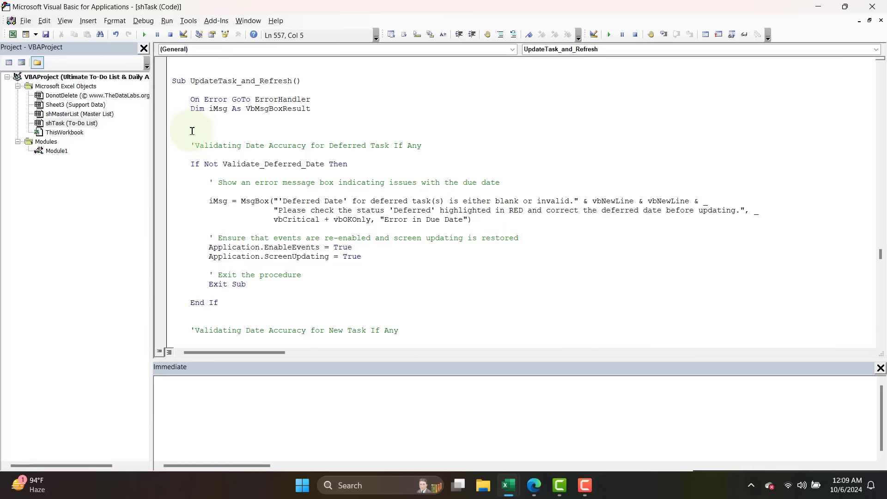
Close the VBA editor and view the Master List sheet, ending back on the To-Do List sheet.
click(873, 8)
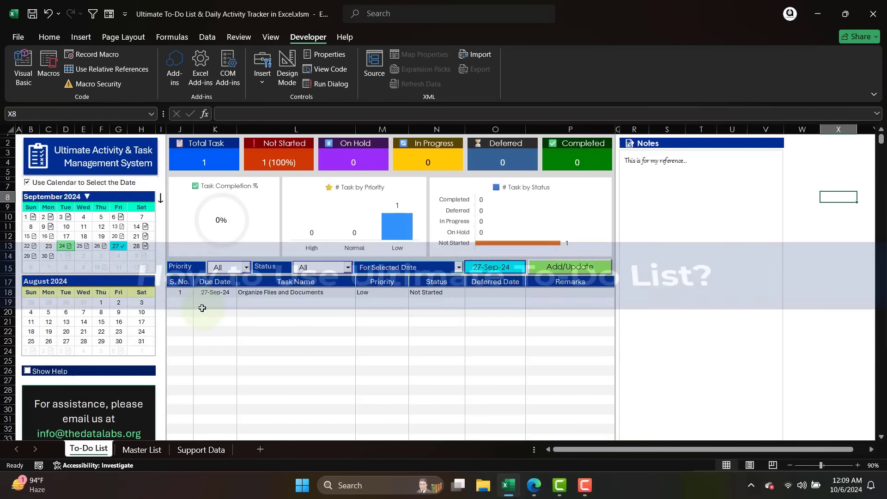
click(202, 308)
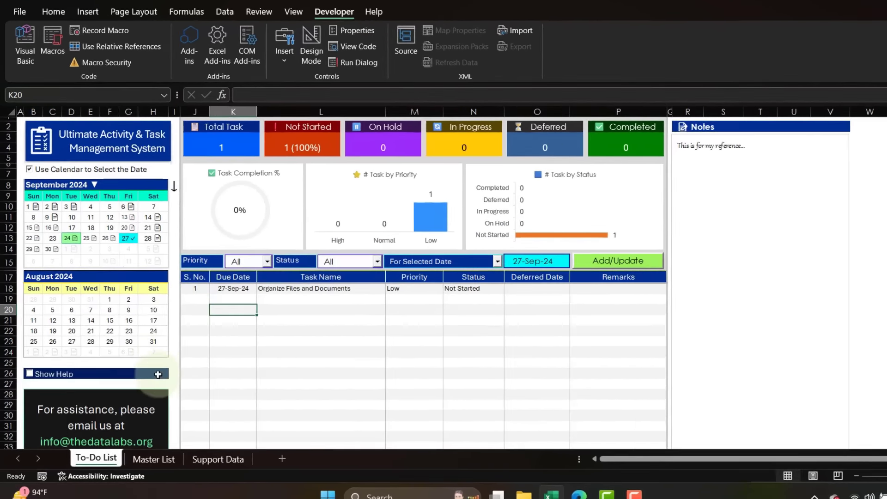
click(154, 458)
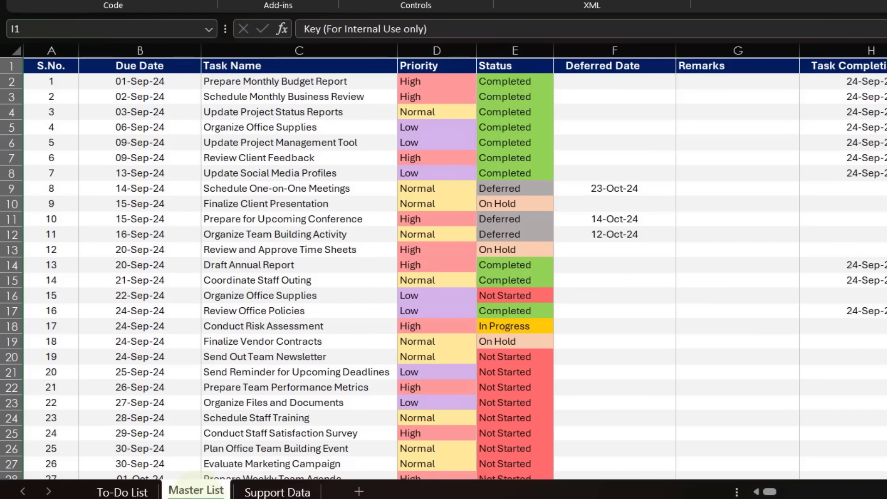
click(149, 494)
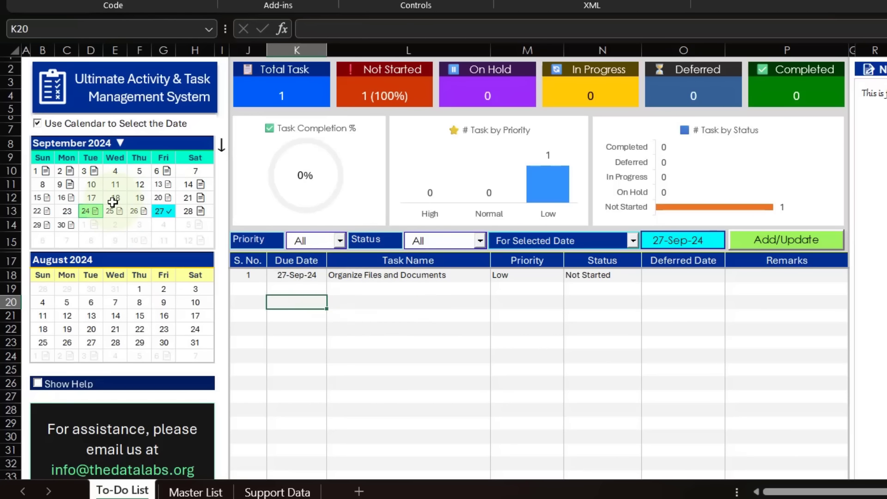
Filter the to-do list to 18 September 2024 from the calendar, confirm the refresh and inspect the selected date cell.
click(112, 202)
click(621, 260)
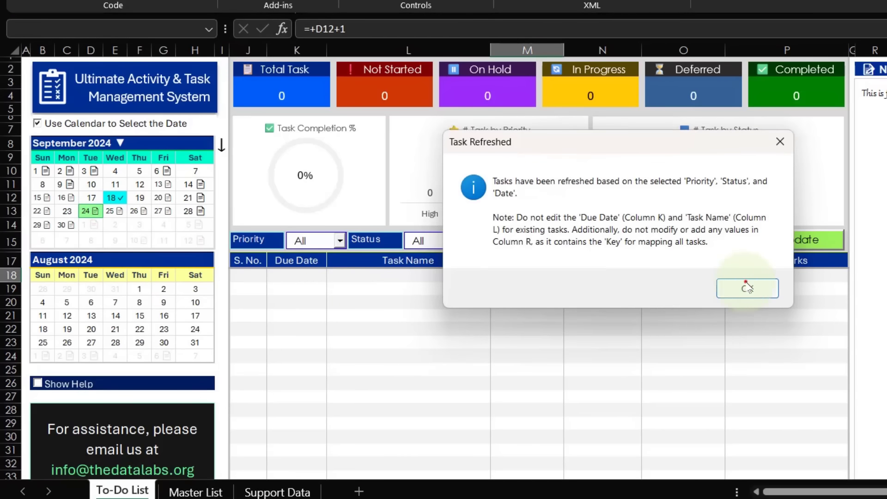
click(748, 288)
click(307, 275)
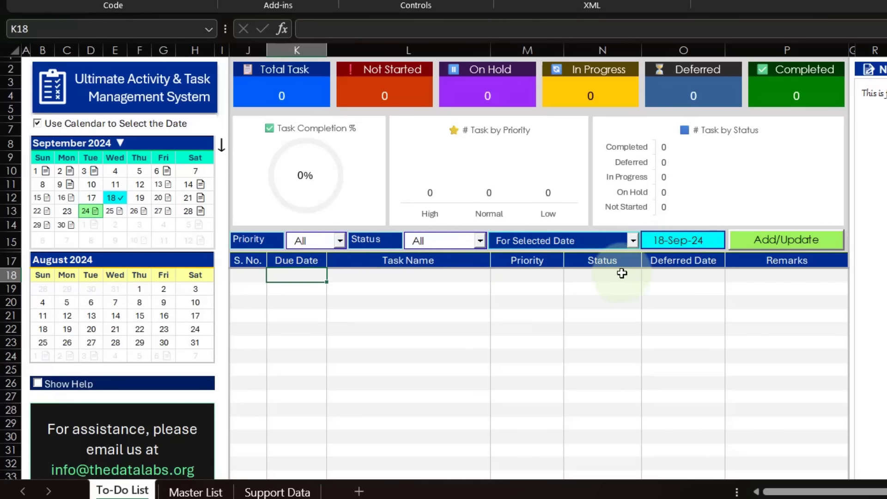
click(669, 239)
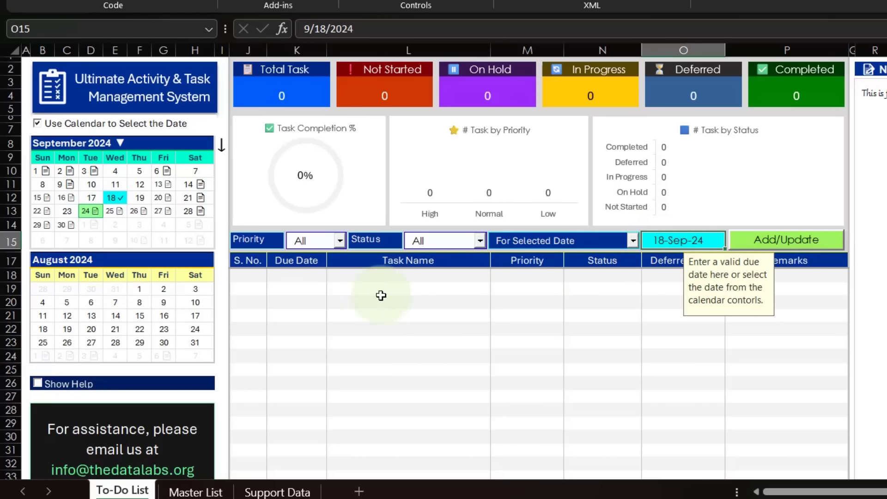
Enter a new task in the first empty row with due date 29 Sep and task name Task List Demo.
click(302, 275)
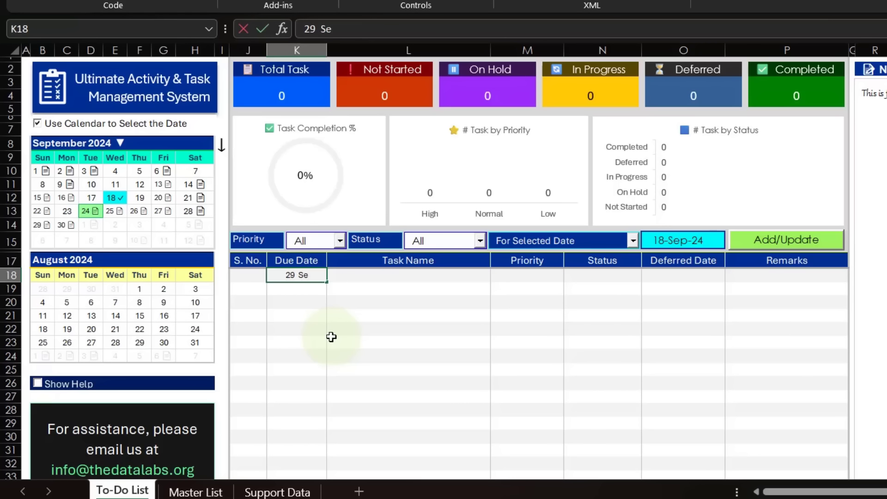
text(29 Sep)
key(Return)
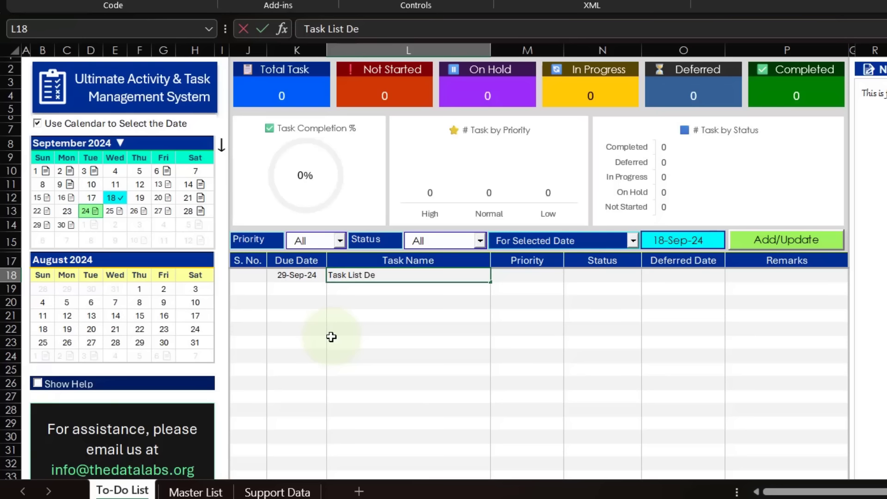
text(Task List Demo)
key(Return)
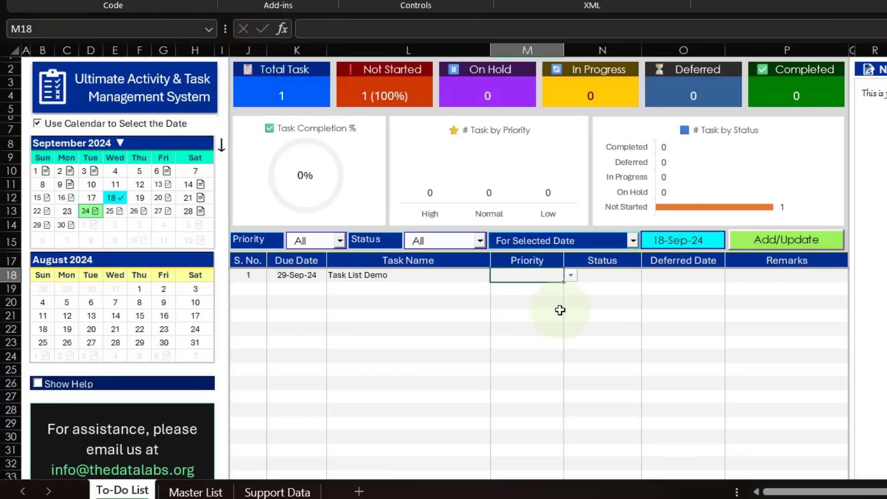
Set the Task List Demo task's priority to Normal and its status to In Progress.
click(574, 277)
click(529, 295)
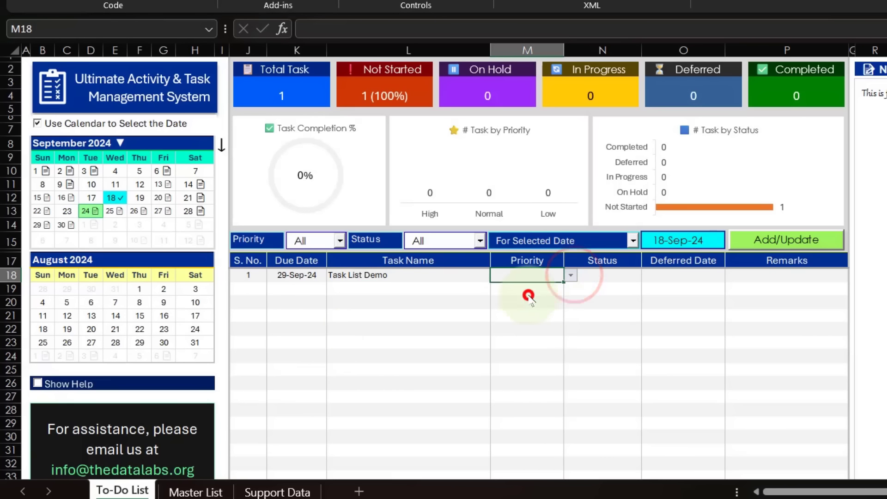
click(636, 271)
click(649, 276)
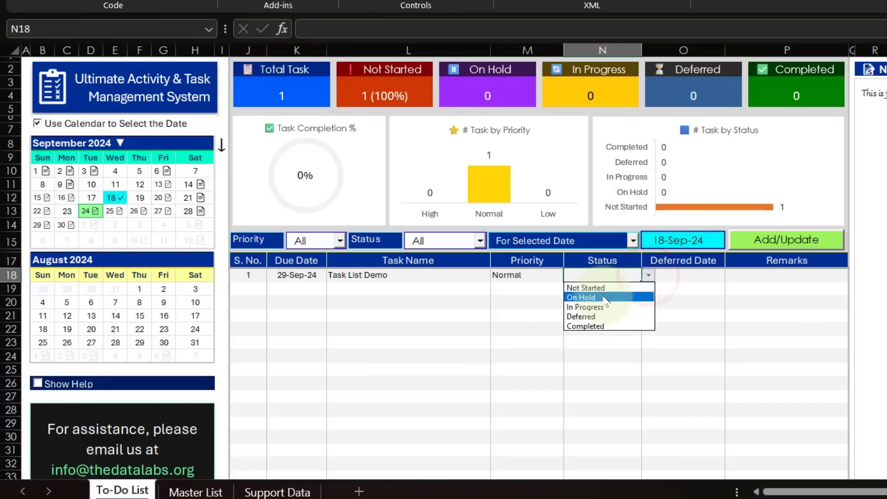
click(597, 307)
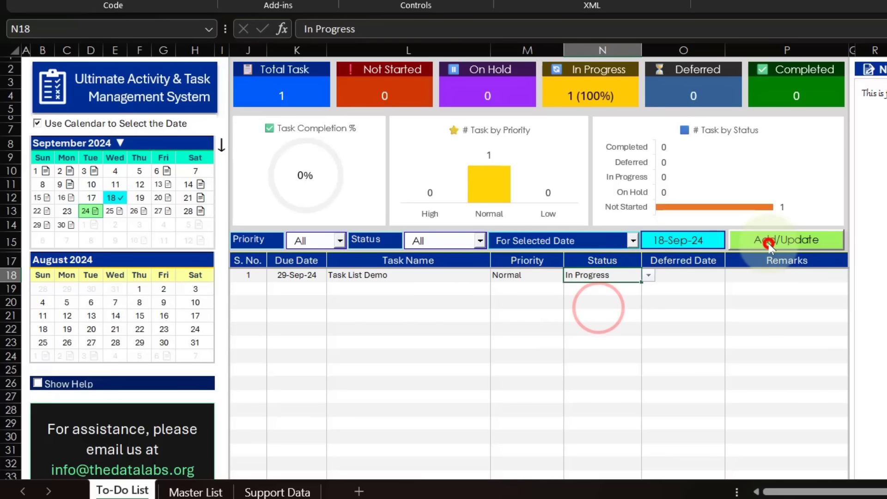
Update and refresh the activity list to save the Task List Demo task, accepting the confirmations.
click(768, 243)
click(671, 303)
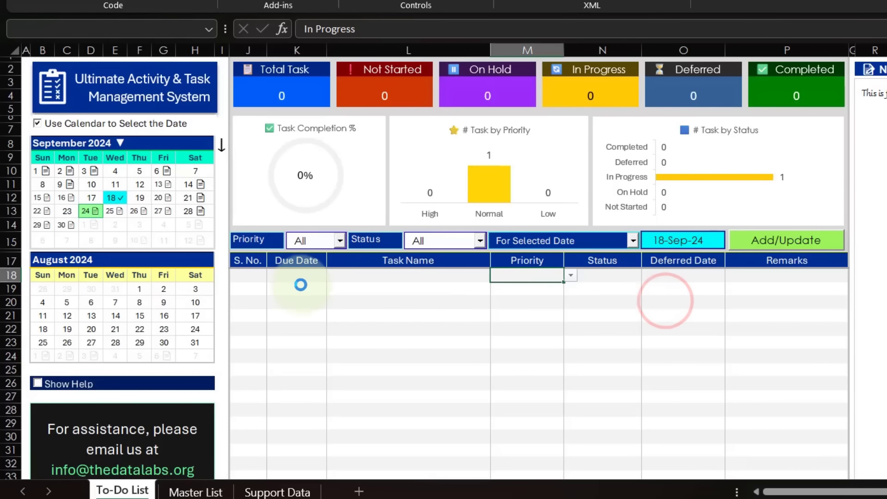
click(745, 289)
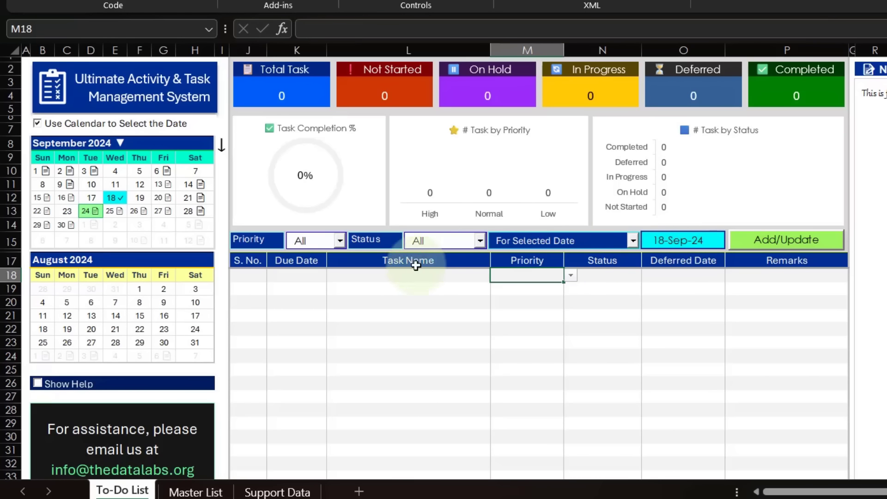
Show the tasks for 29 September 2024 from the calendar and highlight the Task List Demo row.
drag(287, 275, 793, 311)
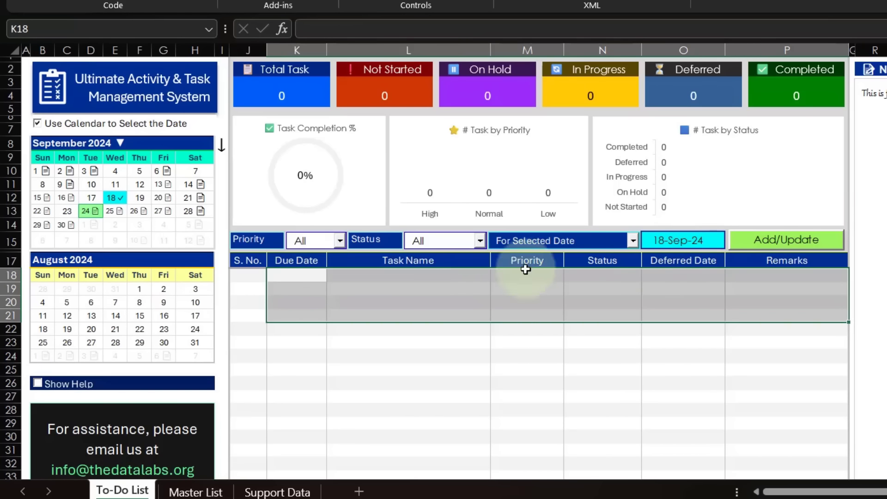
click(40, 225)
drag(252, 288, 739, 293)
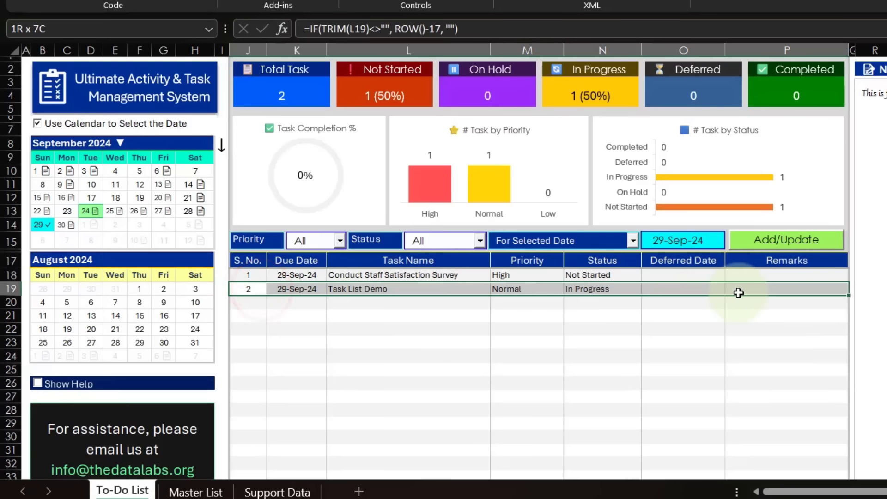
Enter another task in the next empty row with due date 29 Sep and task name Task List Demo 2.
click(291, 303)
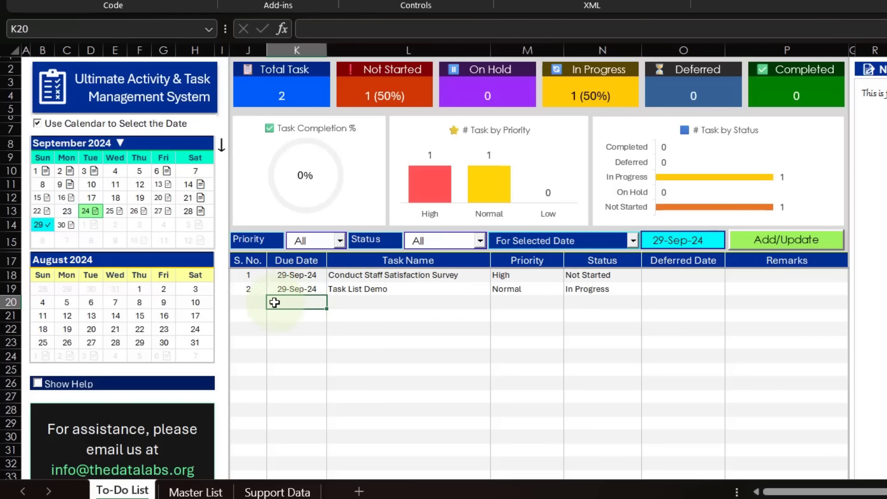
drag(258, 301, 764, 307)
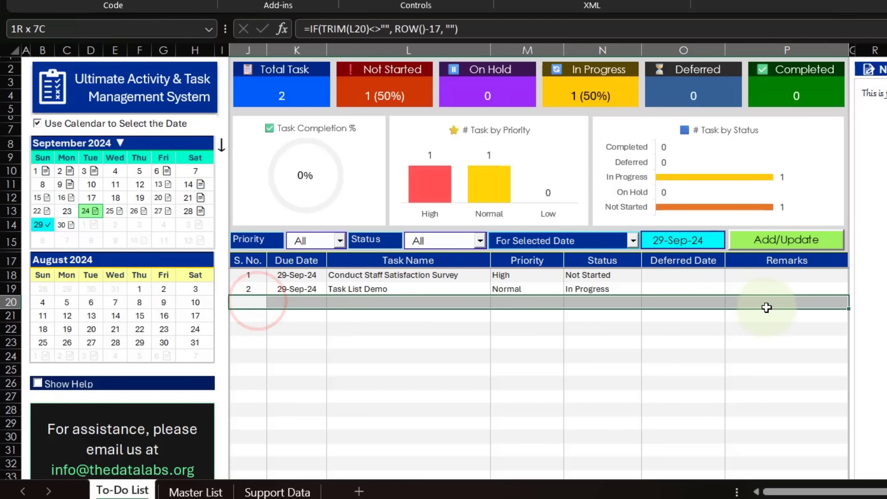
click(302, 300)
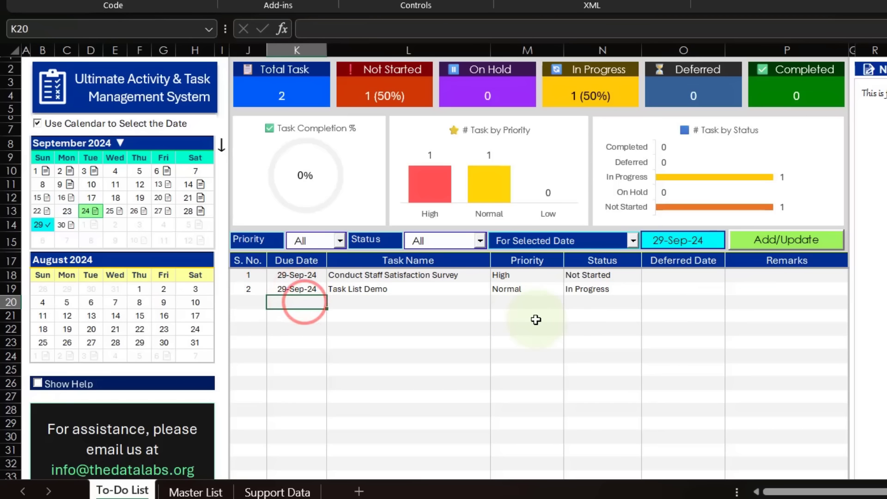
text(29 S)
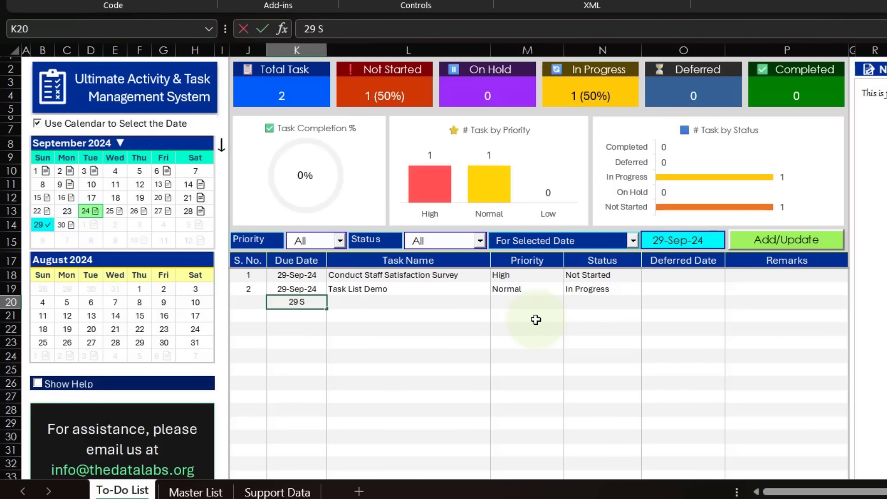
text(ep)
key(Tab)
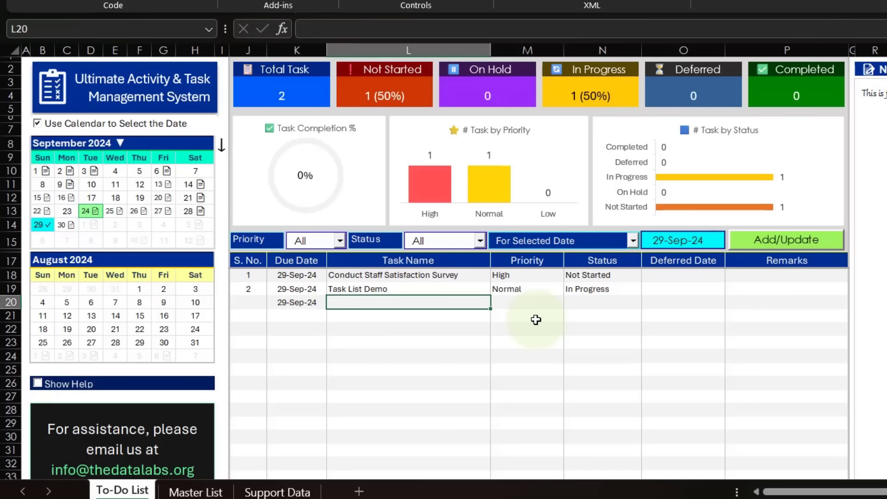
text(T)
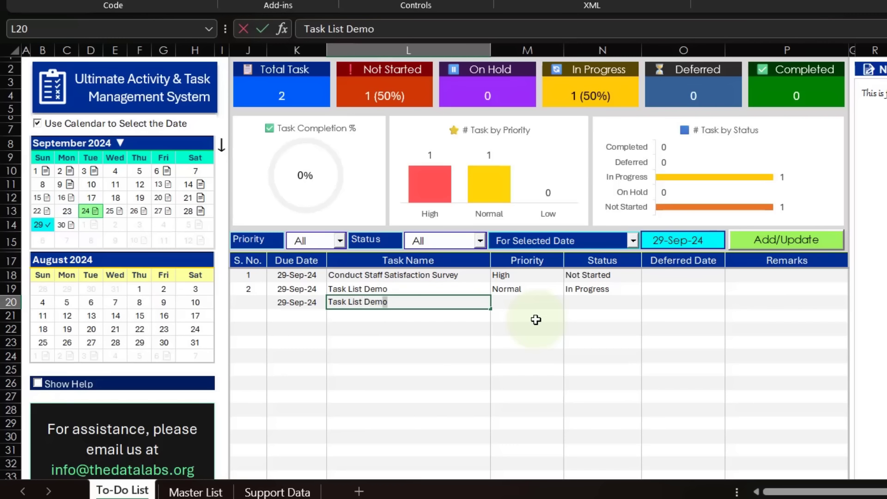
text(ask List Demo 2)
key(Return)
key(Up)
key(Right)
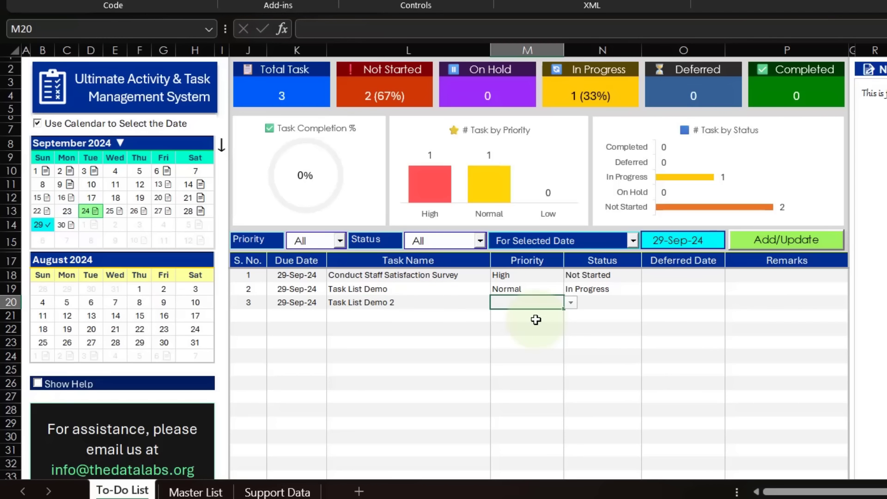
Set the Task List Demo 2 task's priority to High and its status to In Progress.
key(alt+Down)
click(520, 317)
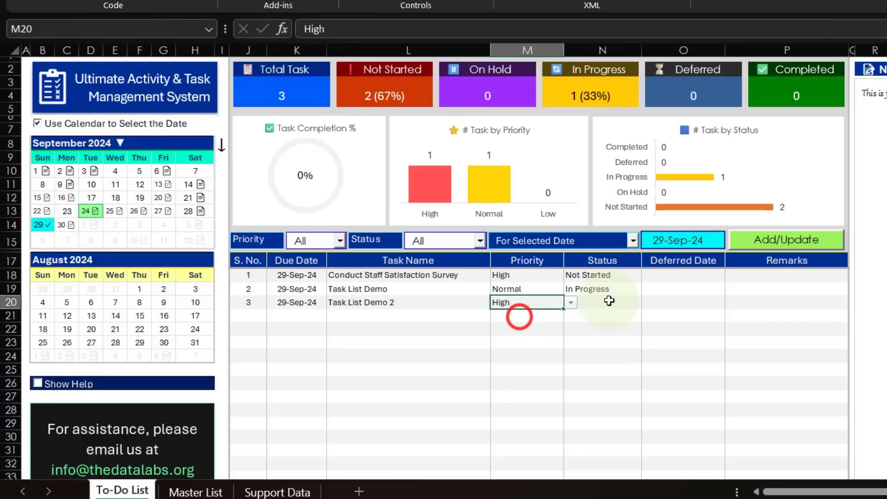
click(601, 302)
click(649, 302)
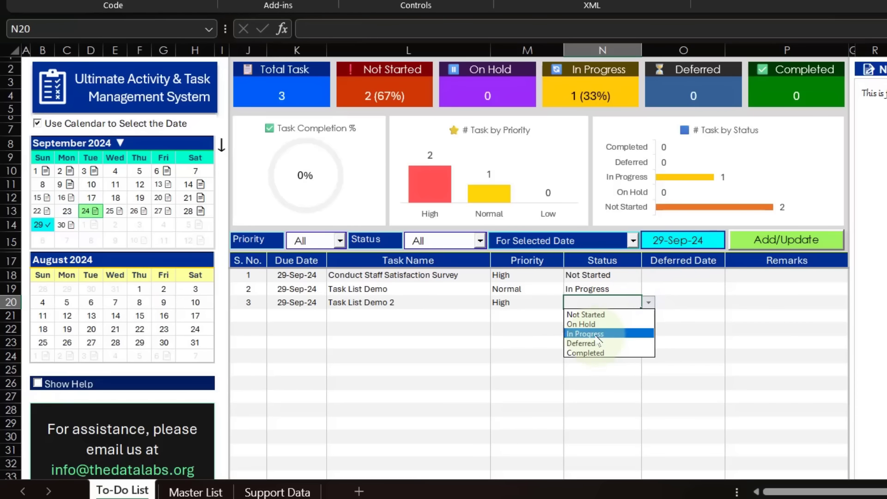
click(597, 334)
Update and refresh the activity list to save Task List Demo 2, moving the confirmation dialog aside before accepting it.
click(780, 240)
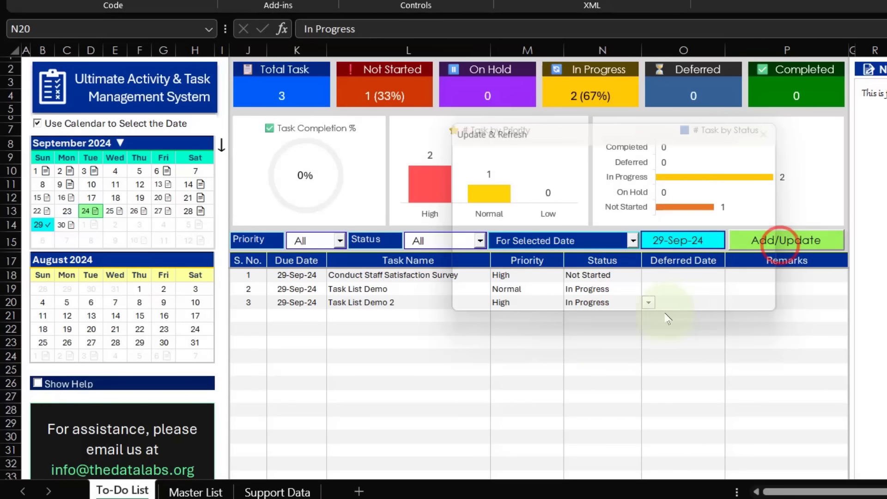
drag(633, 130, 806, 315)
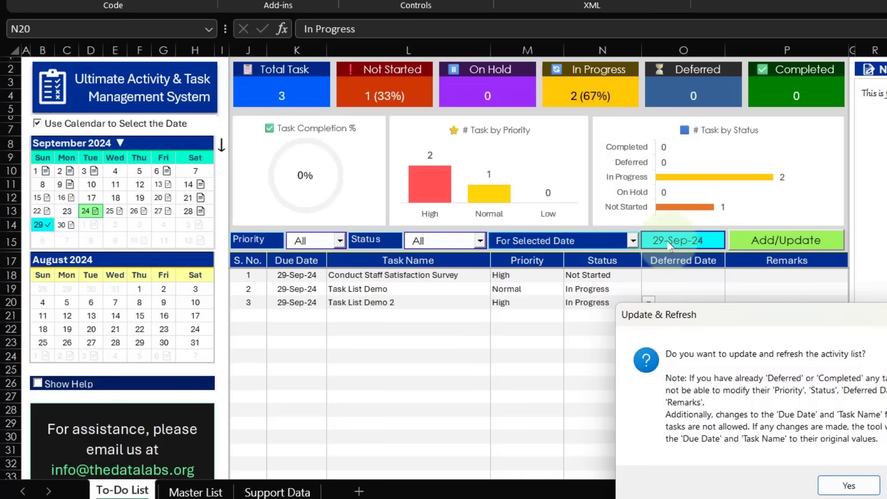
click(740, 332)
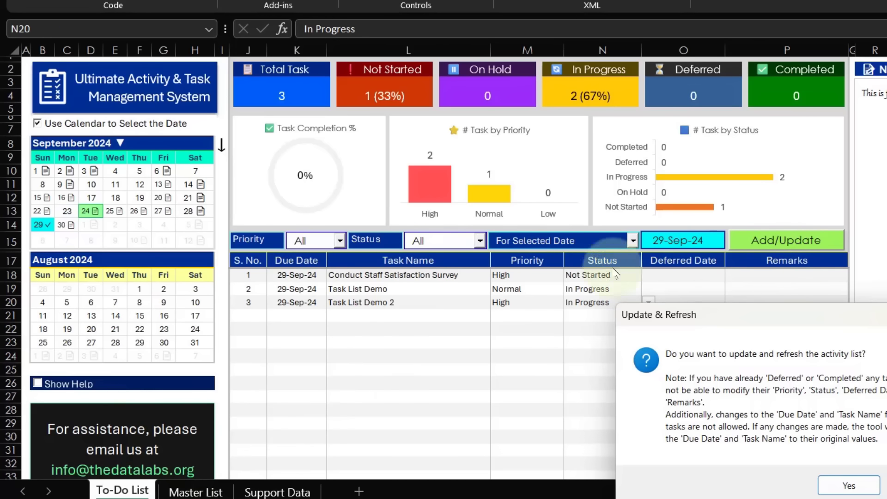
click(848, 486)
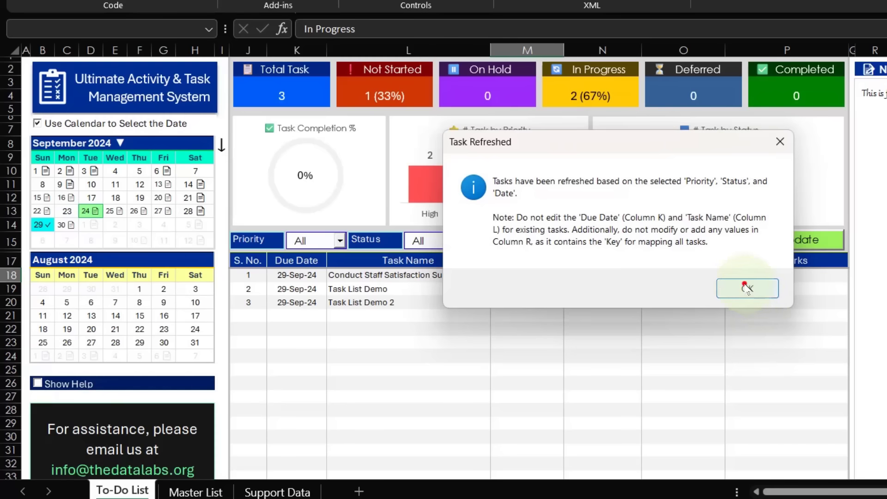
click(746, 288)
click(286, 276)
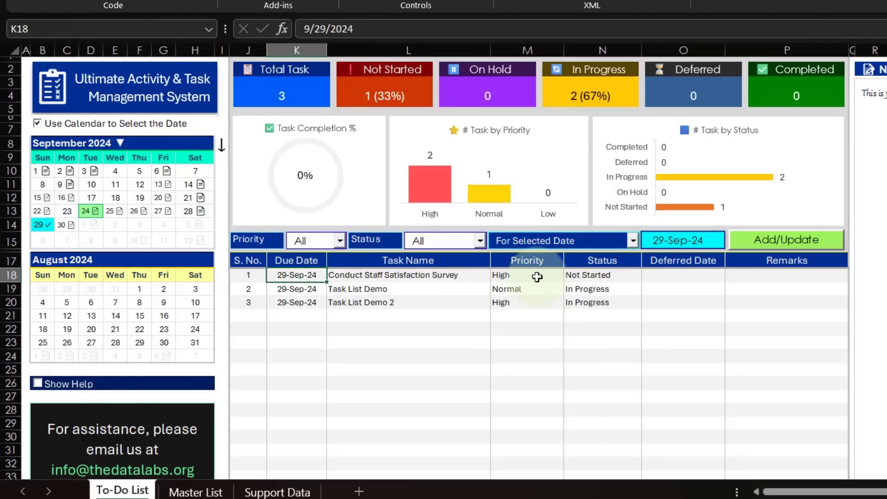
Set the Conduct Staff Satisfaction Survey task's status to Completed, and update and refresh the activity list.
click(604, 282)
click(649, 275)
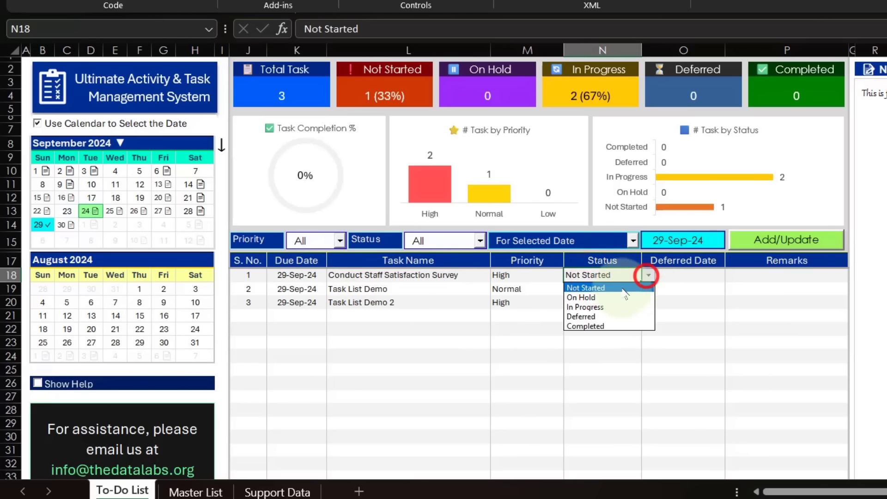
click(604, 327)
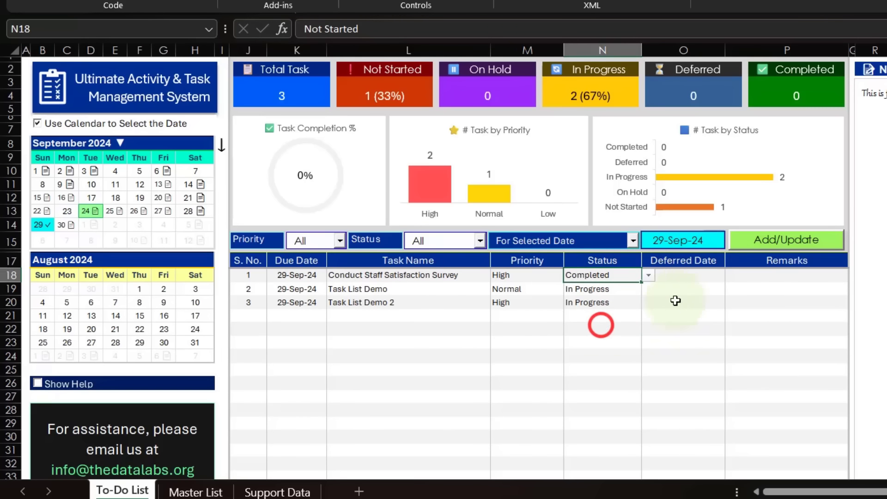
click(771, 242)
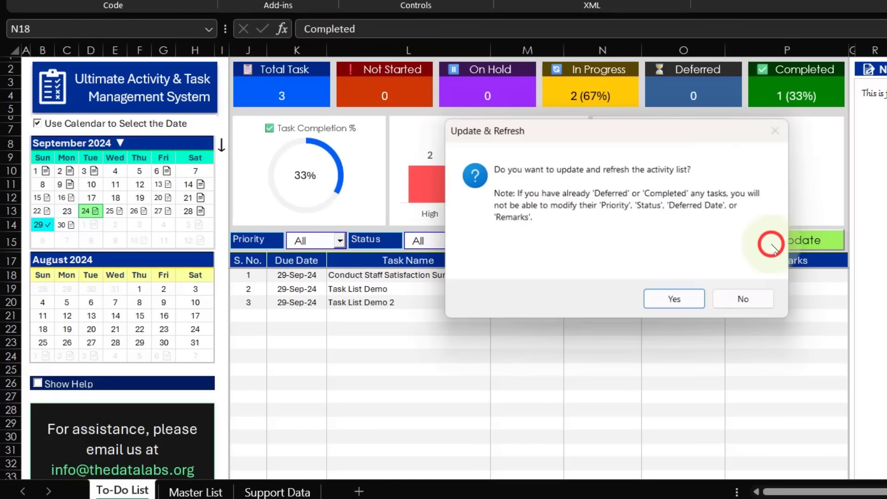
click(668, 296)
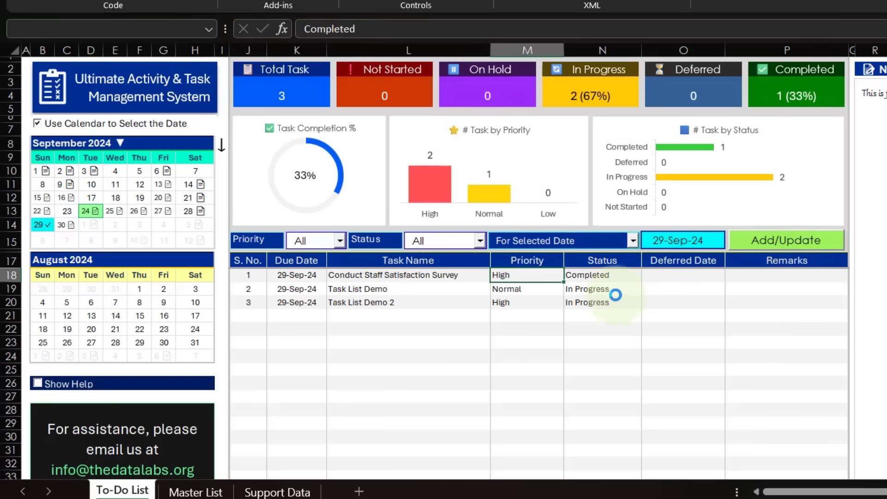
click(740, 286)
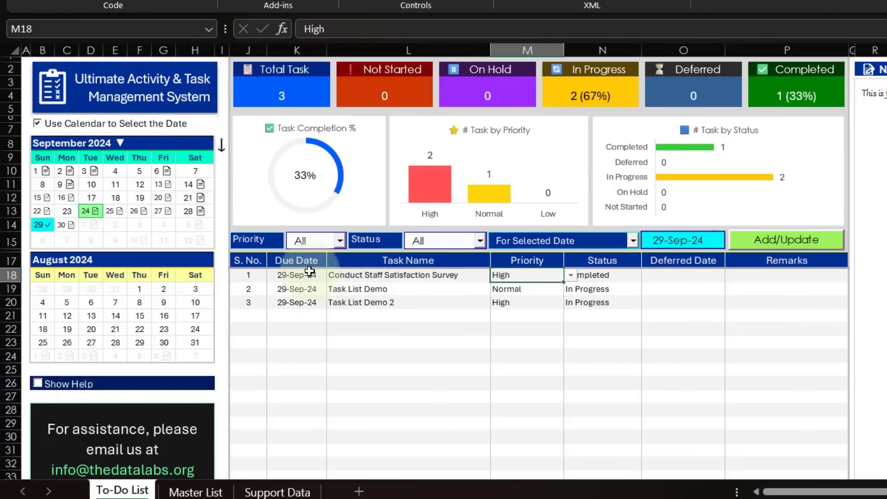
Highlight the Due Date and Task Name columns of the listed tasks, including their headers.
drag(308, 263, 301, 301)
drag(440, 262, 438, 302)
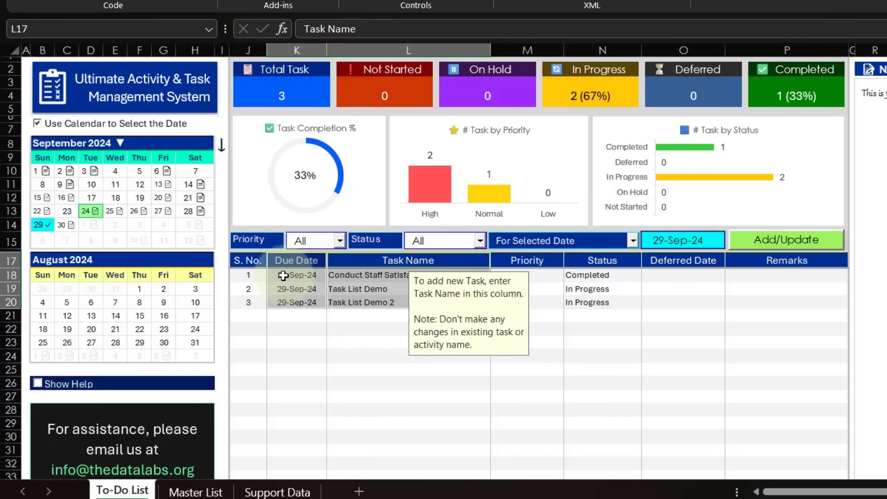
click(337, 277)
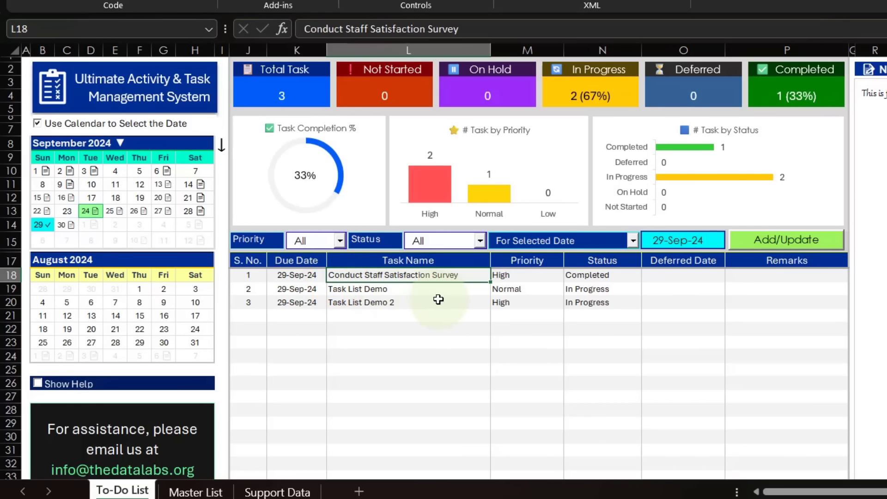
Try to change the completed Conduct Staff Satisfaction Survey task's status to On Hold by updating and refreshing the activity list.
click(597, 276)
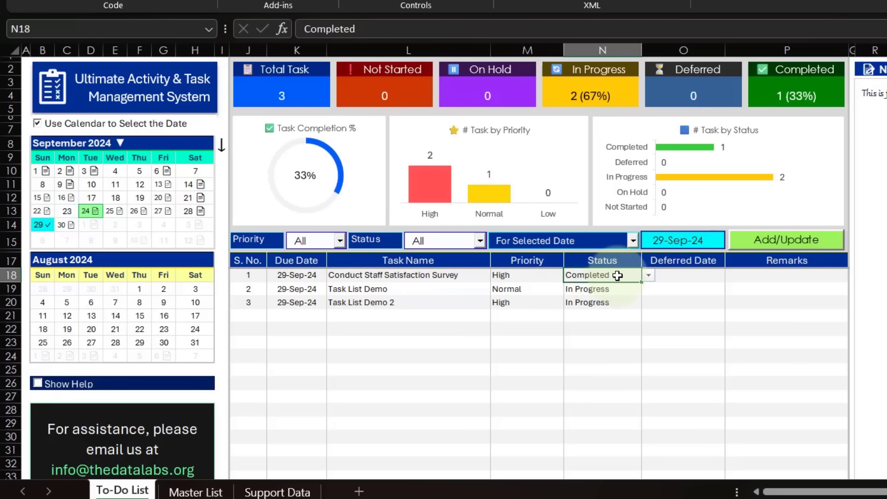
click(648, 275)
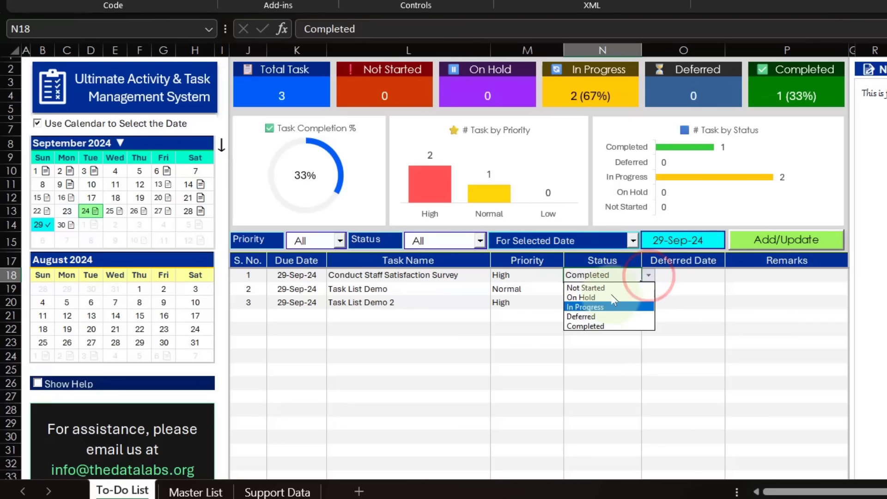
click(511, 275)
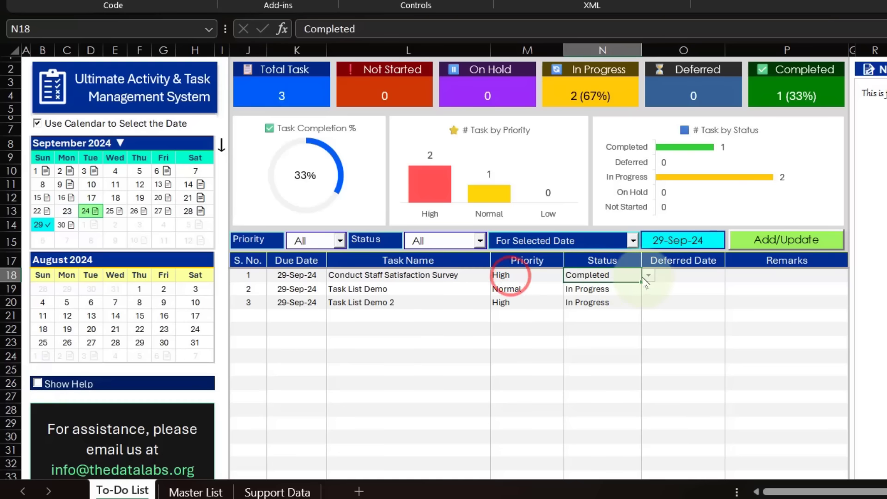
click(647, 275)
click(611, 297)
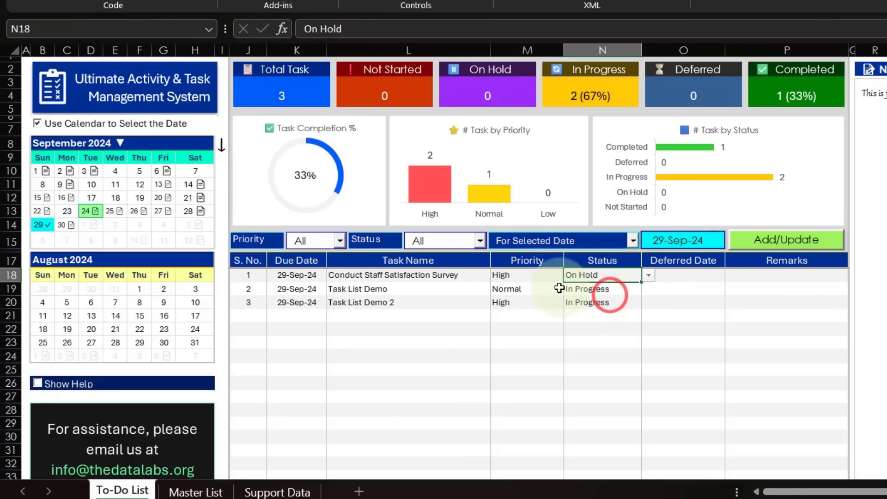
click(501, 276)
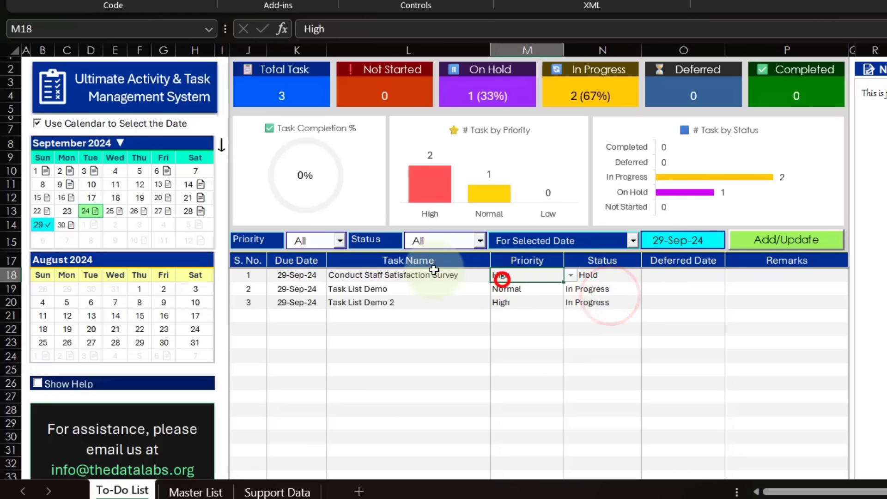
click(622, 276)
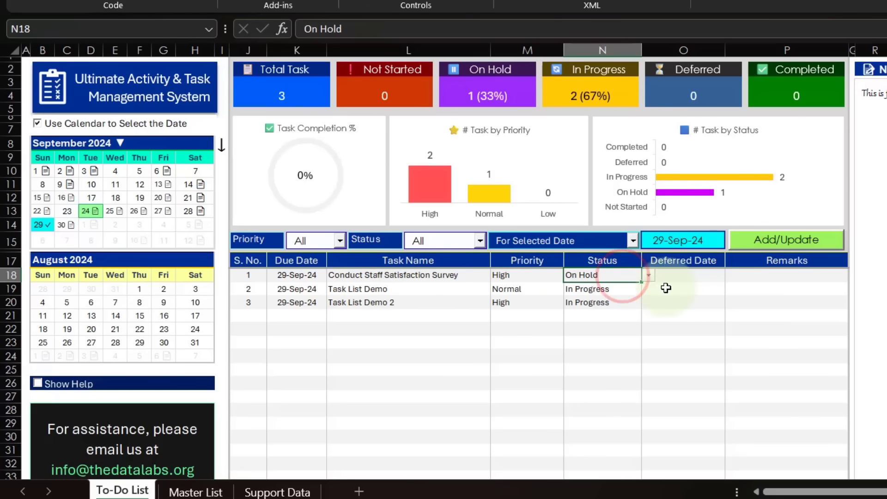
click(759, 242)
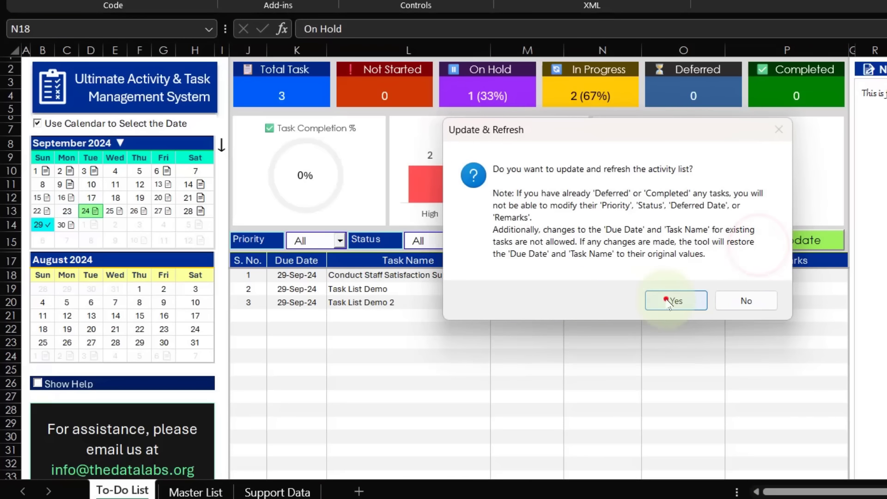
click(668, 300)
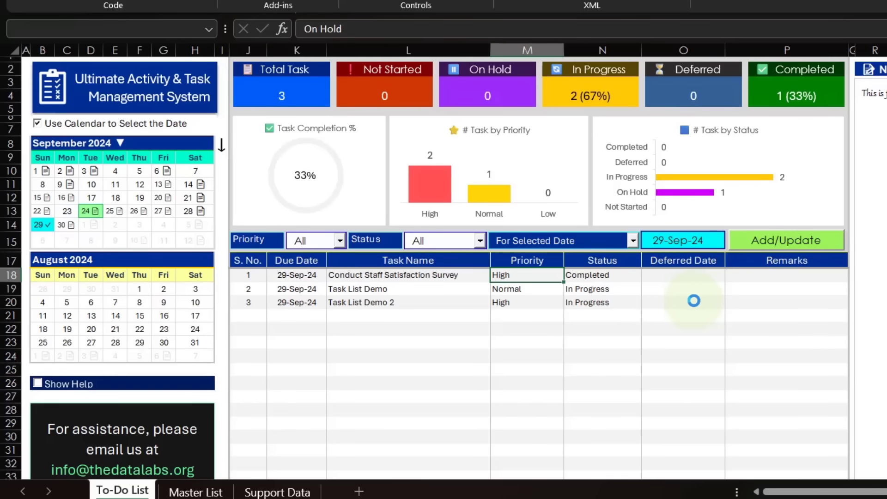
click(727, 293)
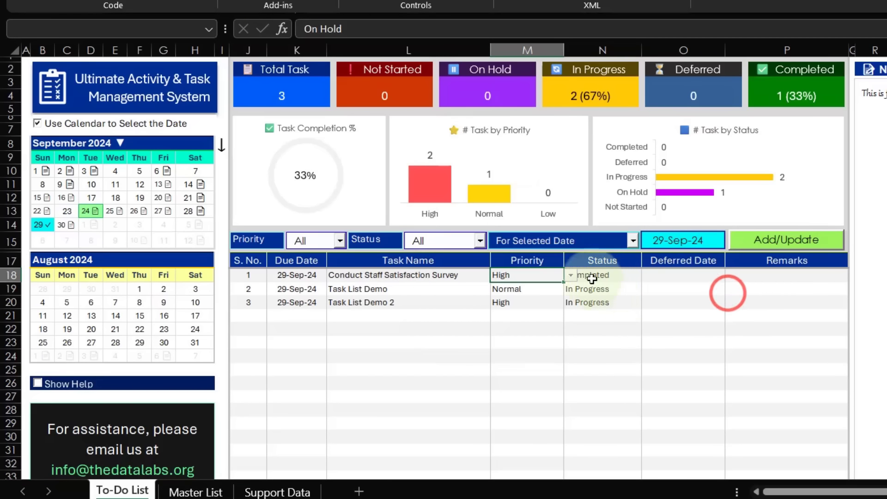
click(614, 276)
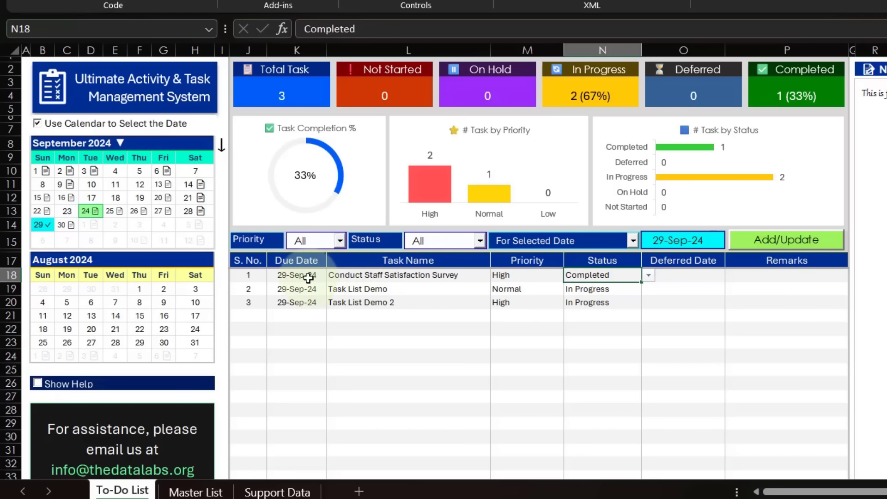
Set the Task List Demo task's status to Deferred with a deferred date of 5 Oct.
click(614, 289)
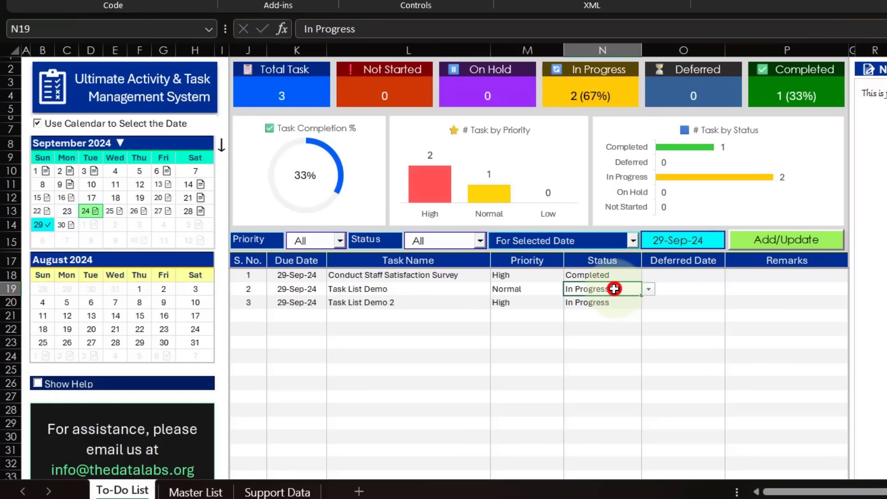
click(648, 289)
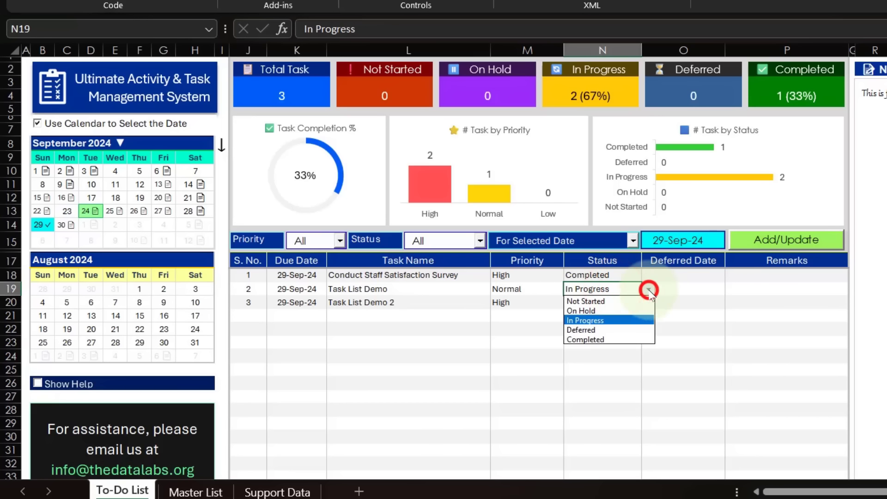
click(599, 329)
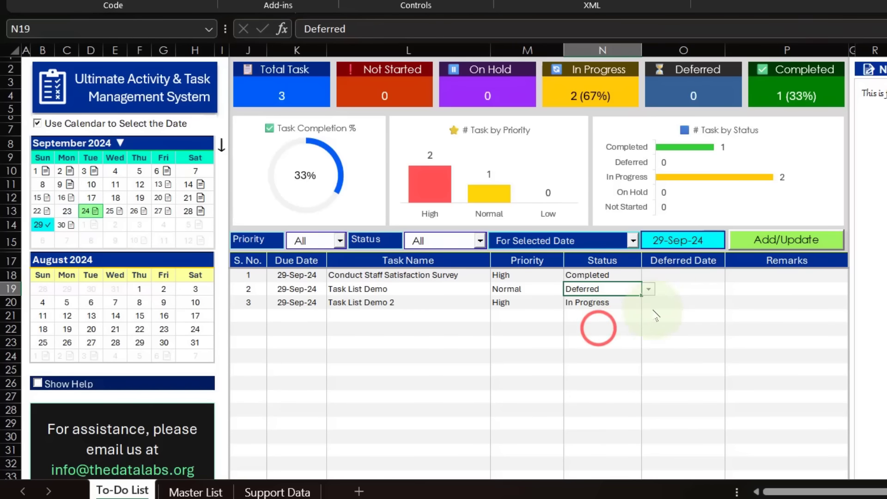
click(670, 289)
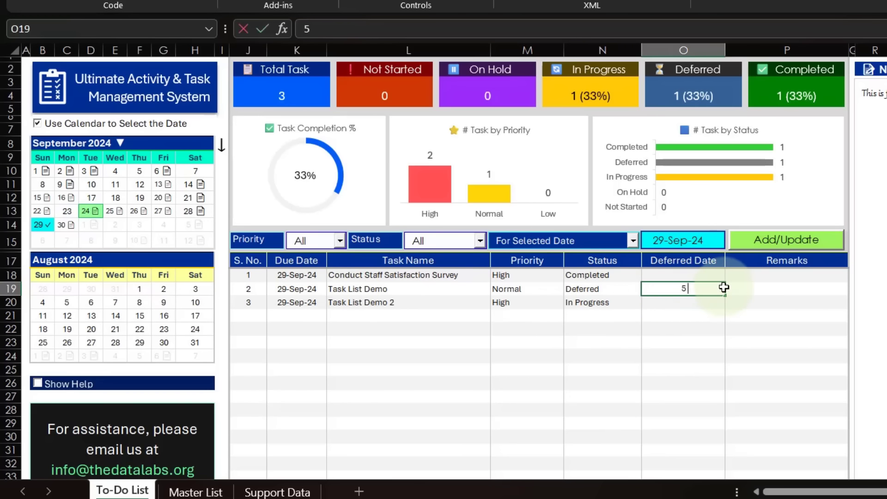
text(5 Oct)
key(Return)
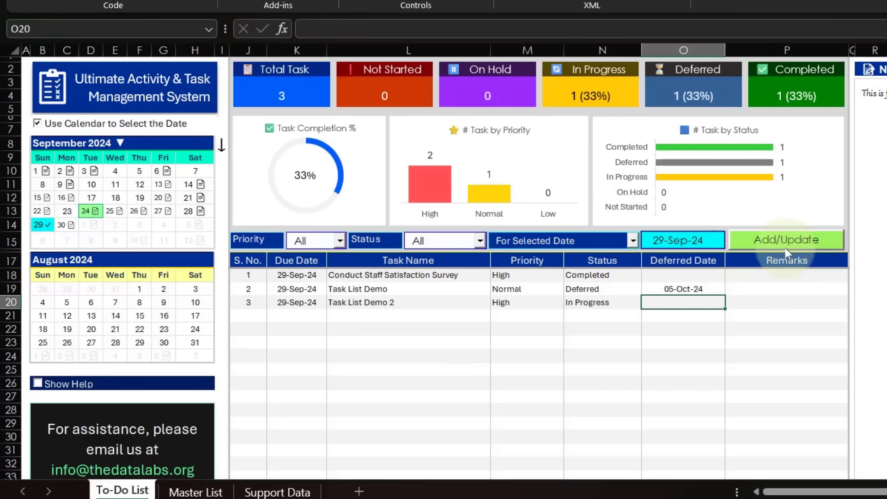
Update and refresh the activity list to save the Task List Demo deferral.
click(782, 244)
click(674, 299)
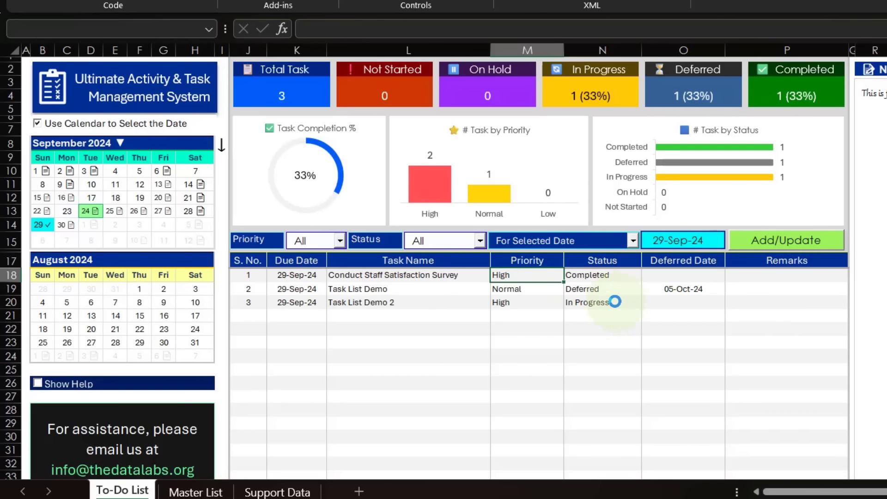
click(738, 294)
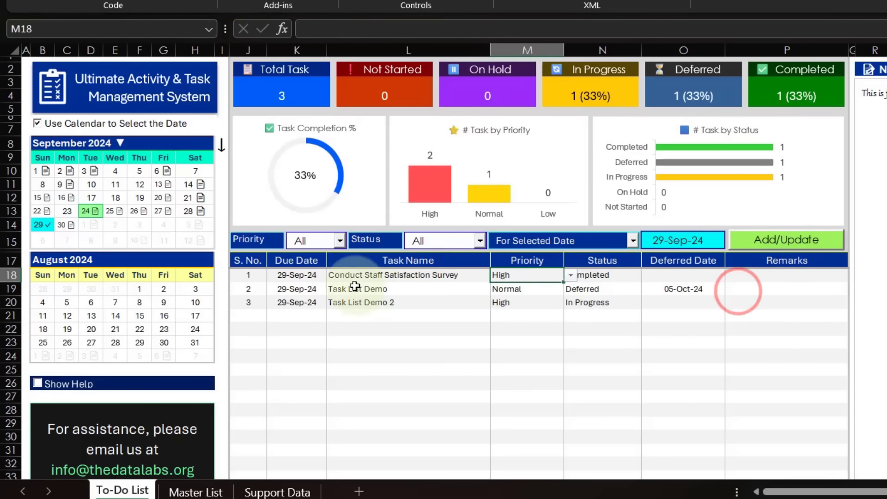
Try to change the deferred Task List Demo task's status to Not Started by updating and refreshing the activity list.
click(617, 287)
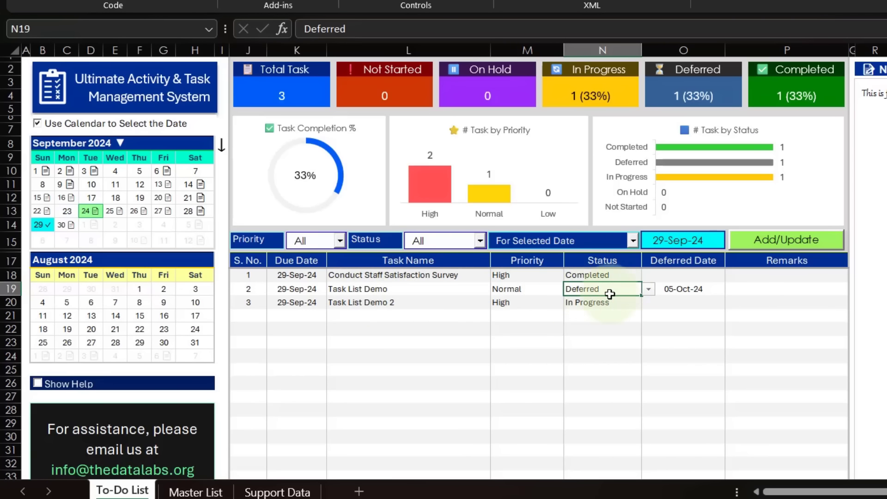
click(648, 290)
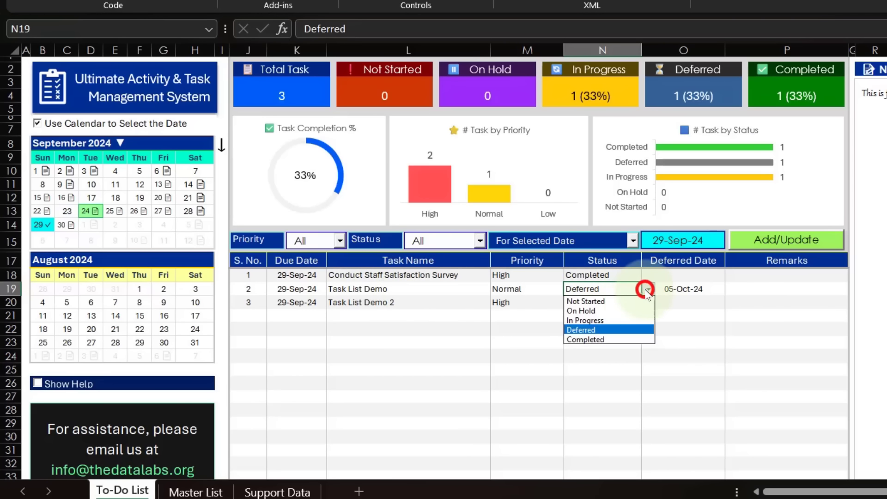
click(602, 301)
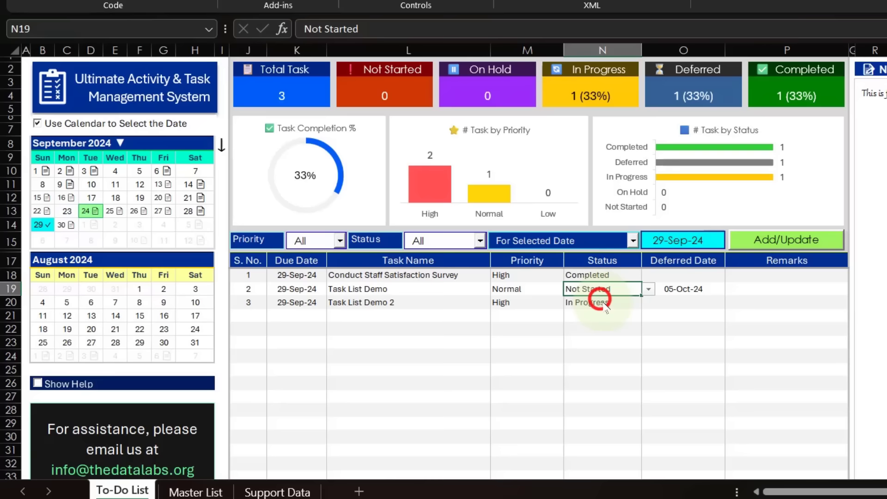
click(681, 291)
click(753, 243)
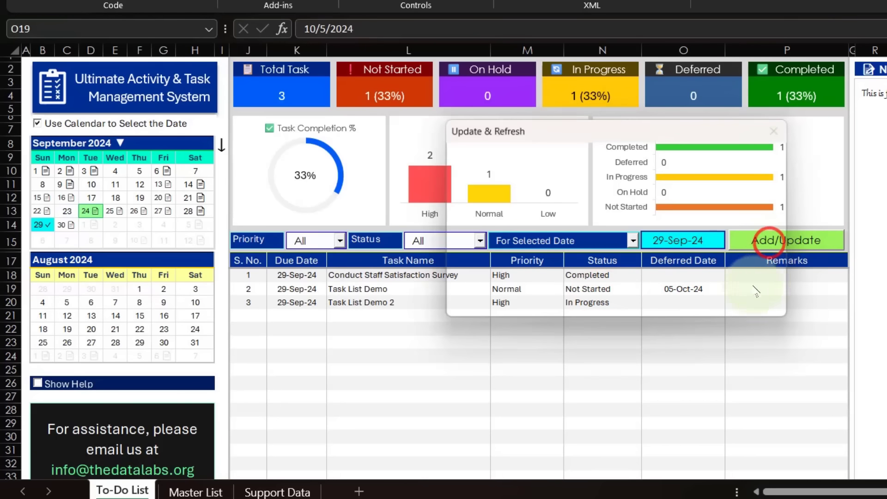
click(659, 301)
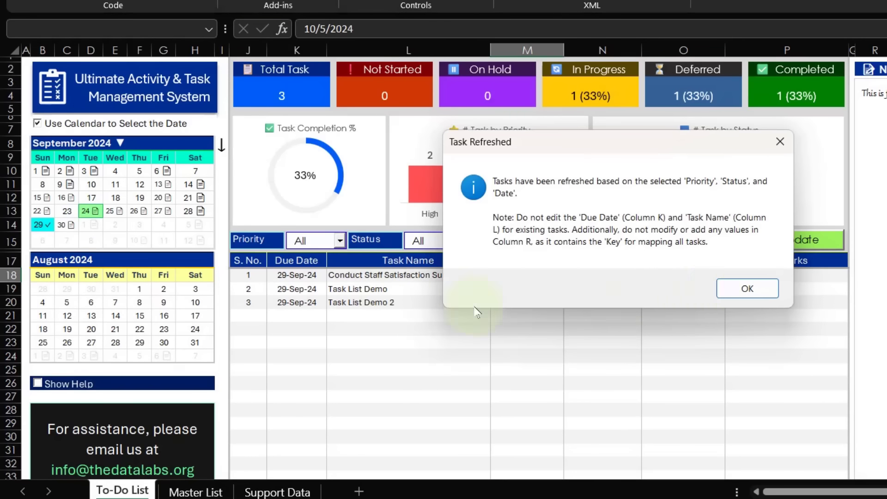
key(Return)
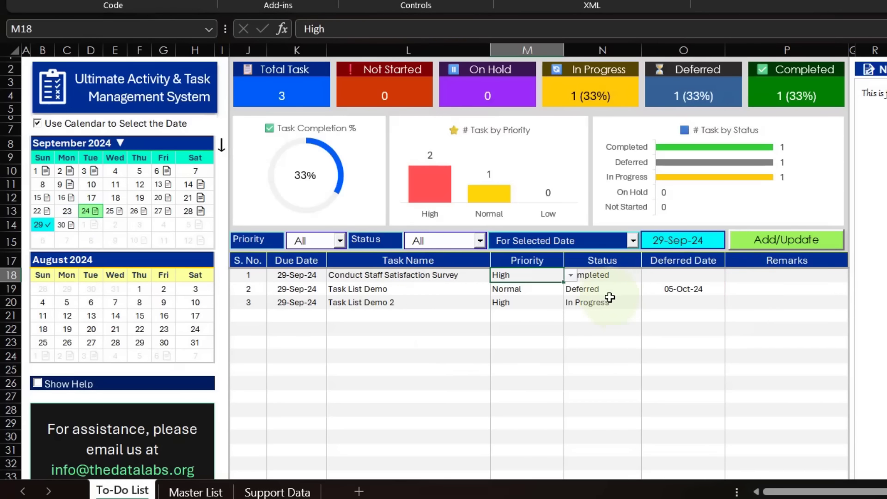
Review the Task List Demo task's status and priority, and highlight the Due Date and Task Name cells down to its row.
click(602, 289)
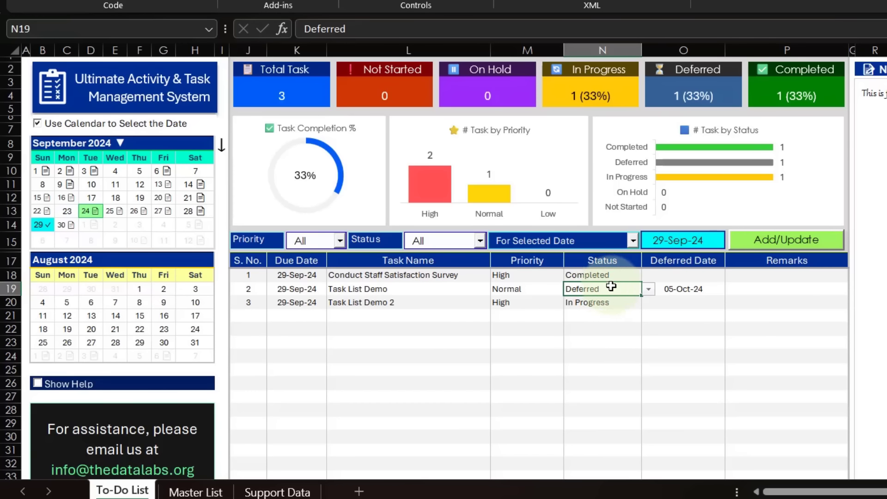
drag(305, 260, 452, 285)
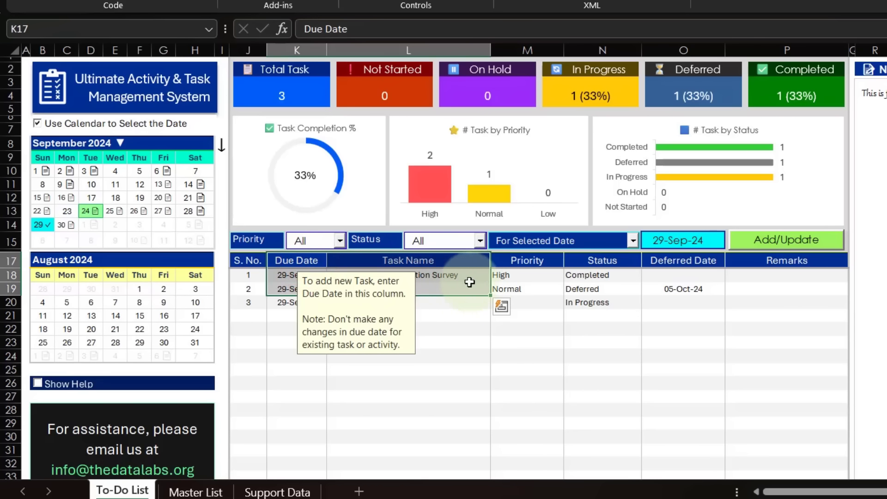
click(546, 290)
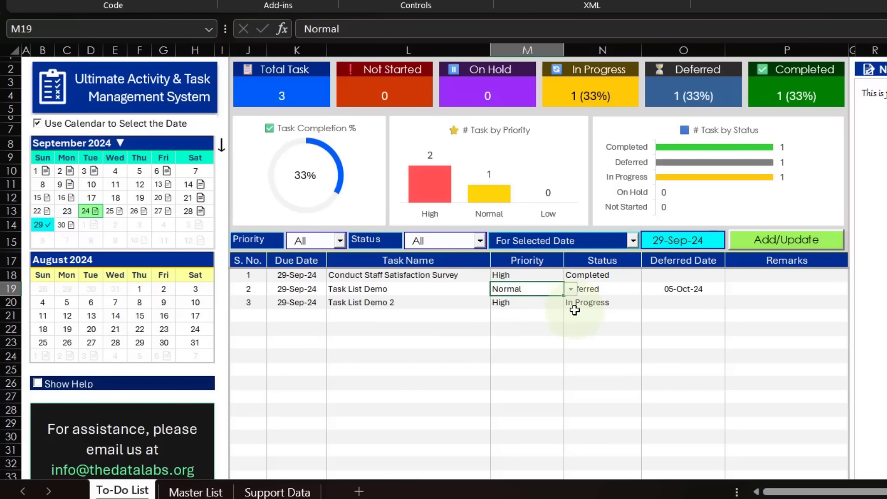
click(756, 246)
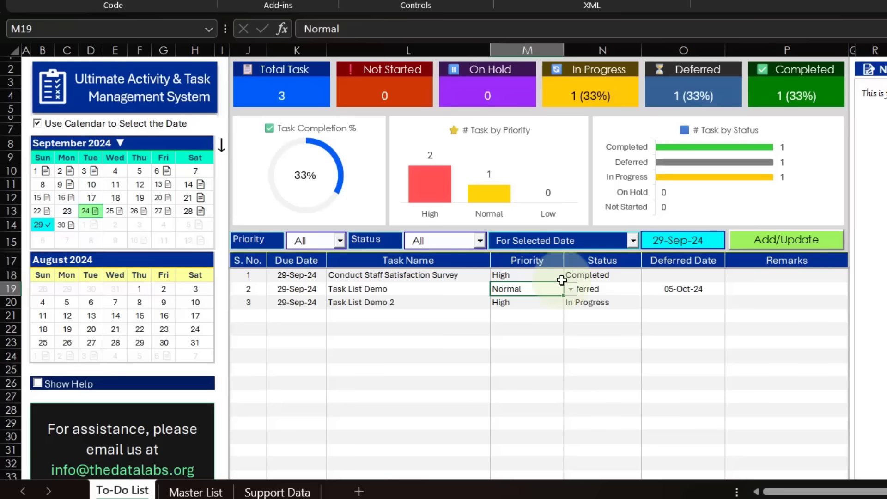
Set the Task List Demo 2 task's status to Not Started.
click(609, 305)
click(649, 303)
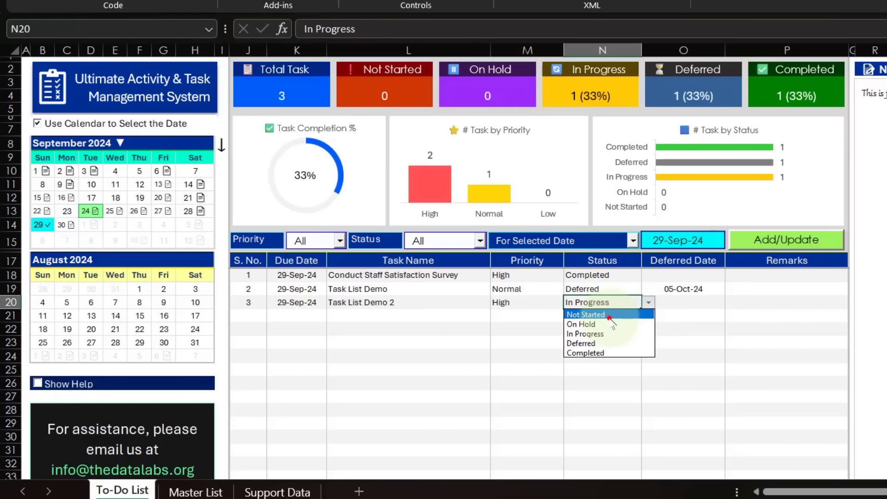
click(608, 315)
click(673, 304)
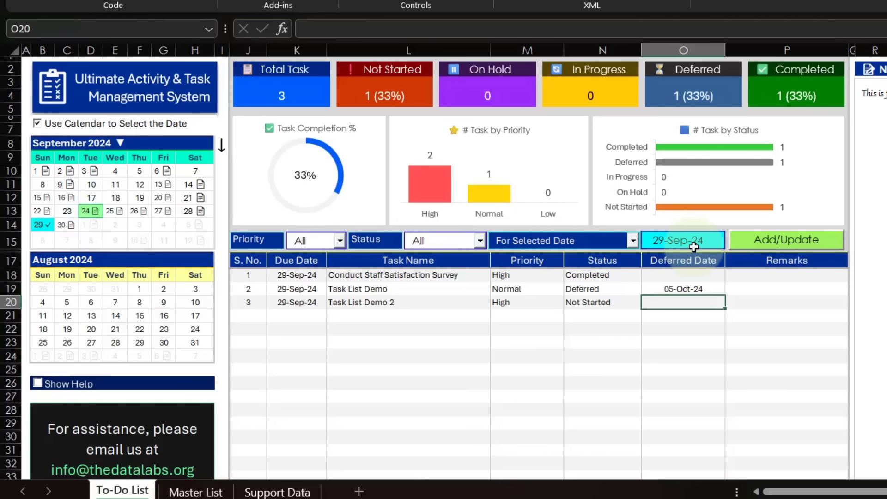
Switch the activity list to 25 September 2024 through the calendar, accepting the date change and task refresh.
click(118, 215)
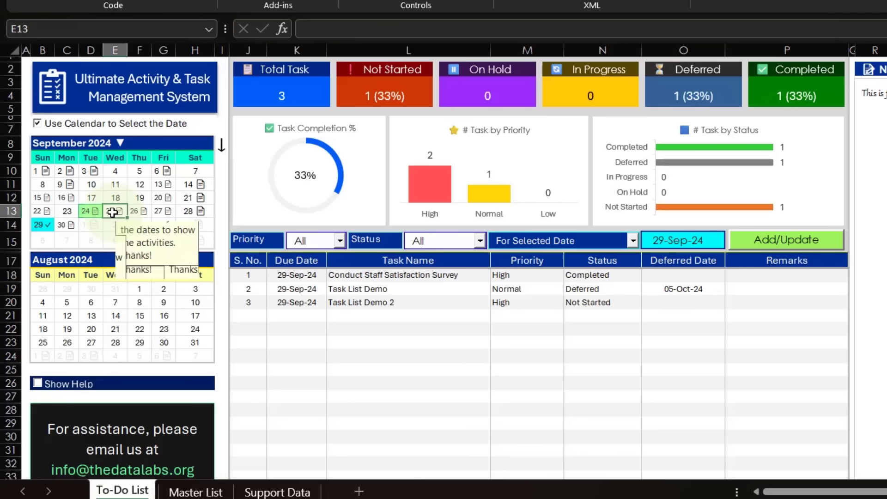
drag(593, 170, 372, 332)
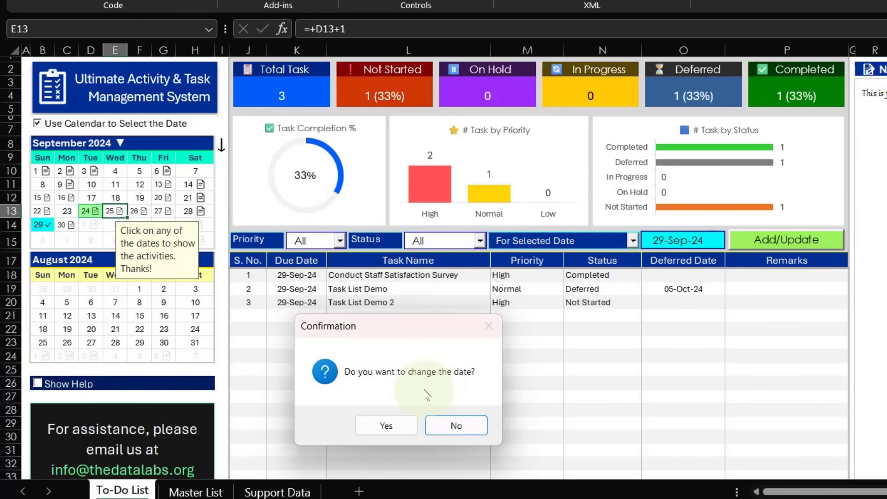
click(387, 425)
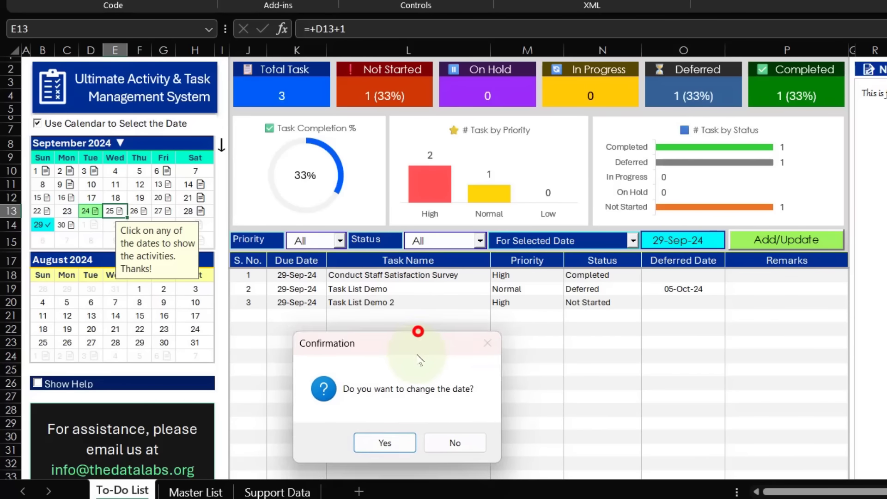
click(390, 456)
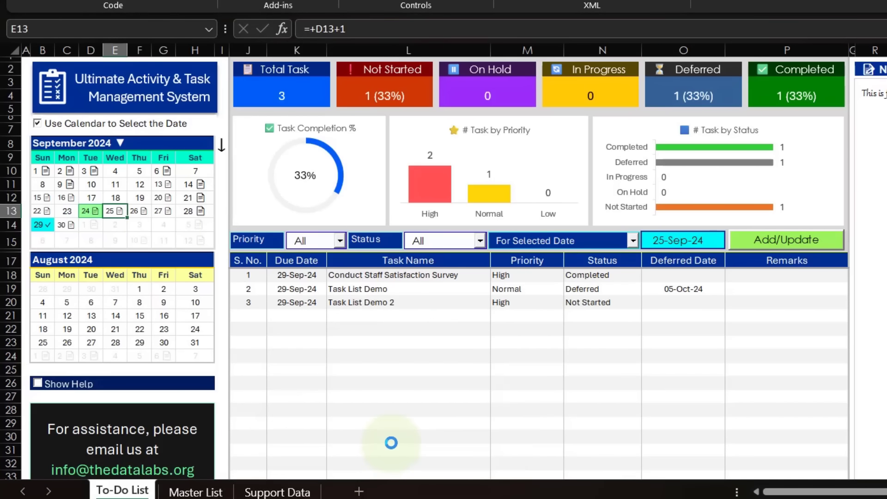
click(737, 284)
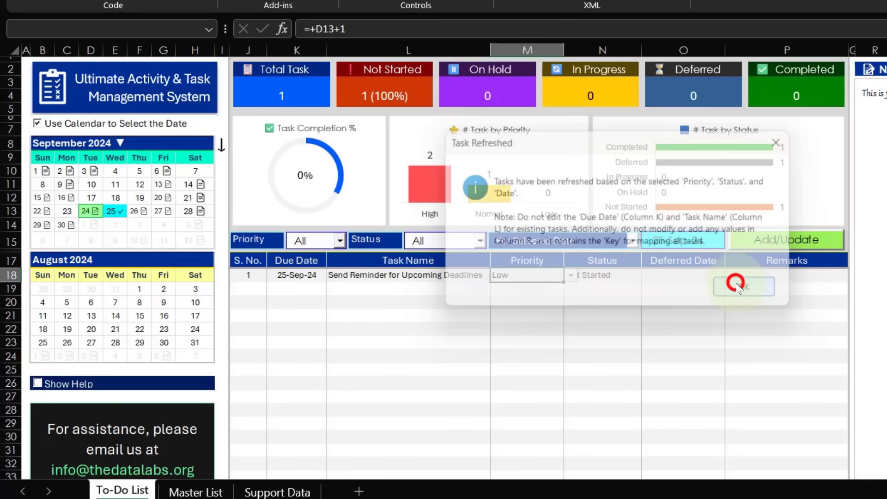
Return the activity list to 29 September 2024 and check the Task List Demo 2 row from due date to deferred date.
click(37, 224)
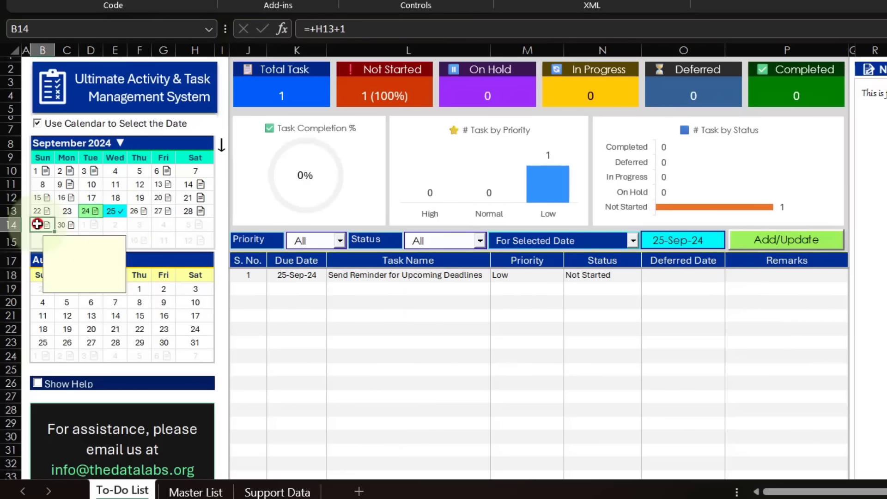
click(609, 263)
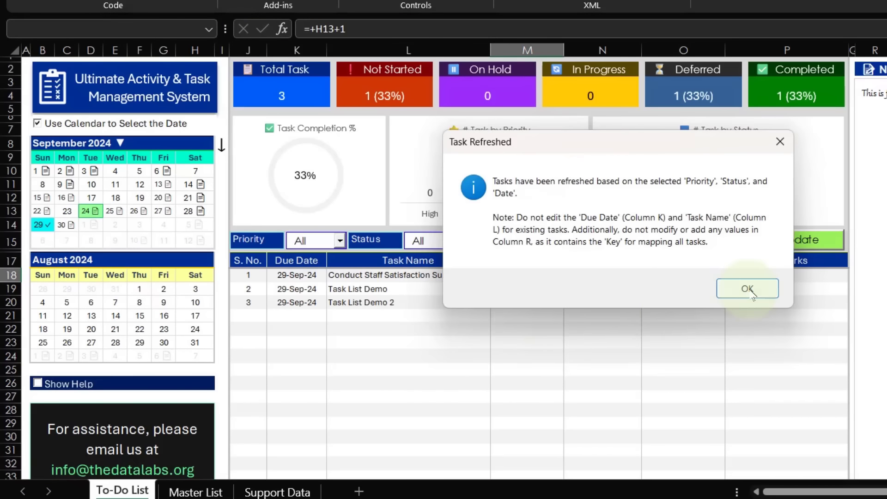
click(748, 289)
drag(293, 303, 619, 307)
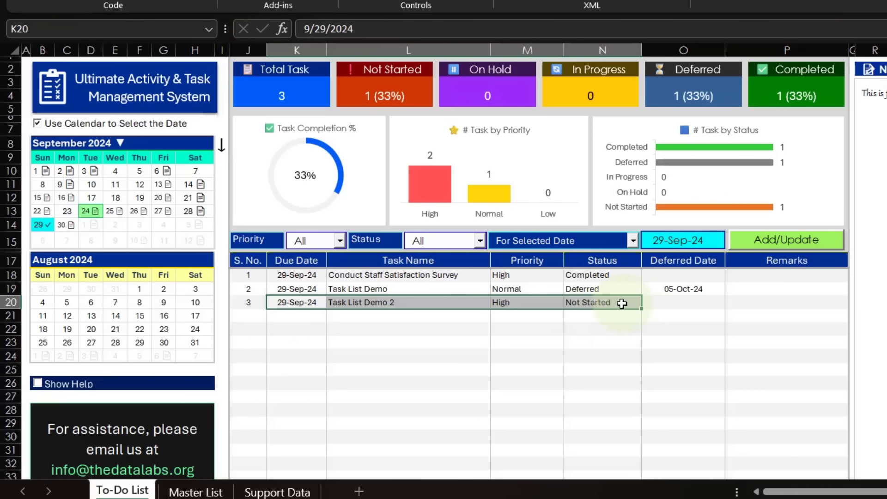
click(702, 314)
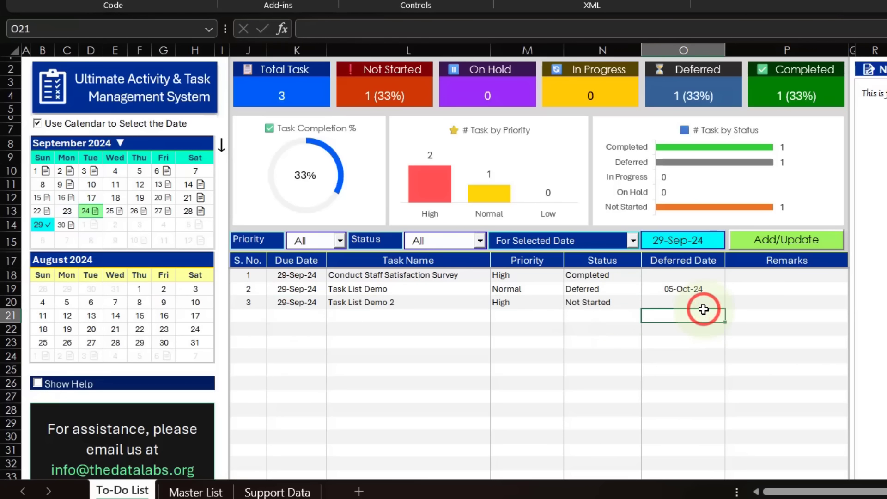
click(678, 301)
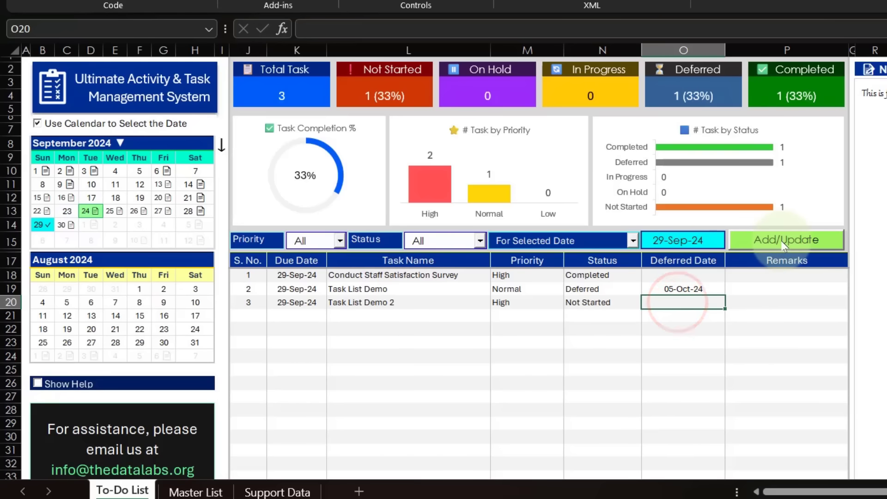